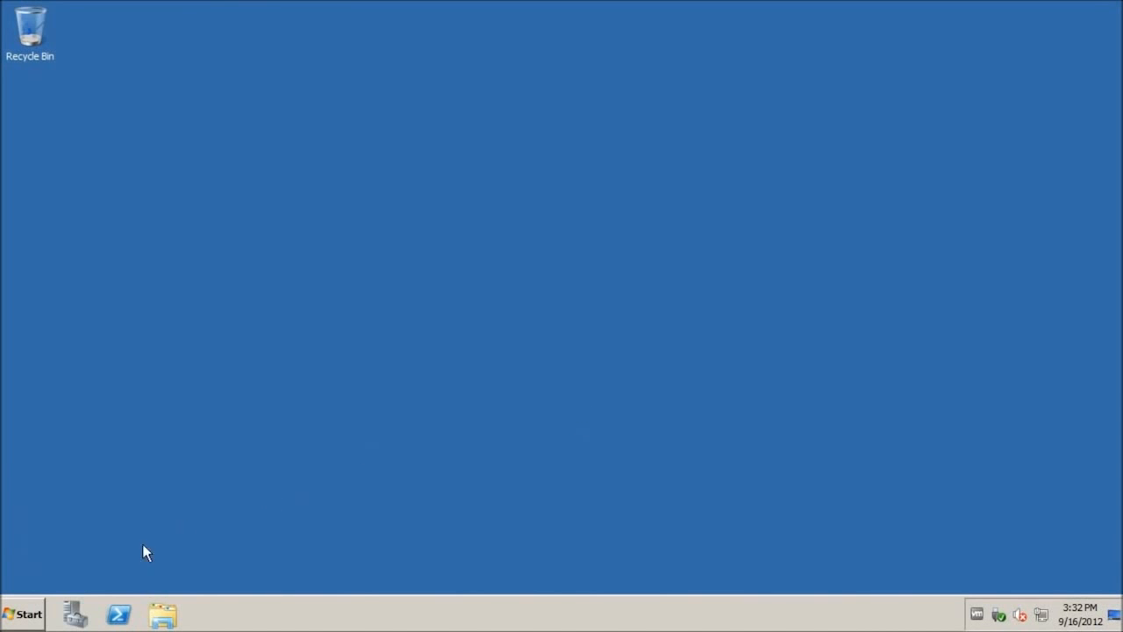
- Open the computer's name and domain change settings and set the computer name to exchange
click(23, 614)
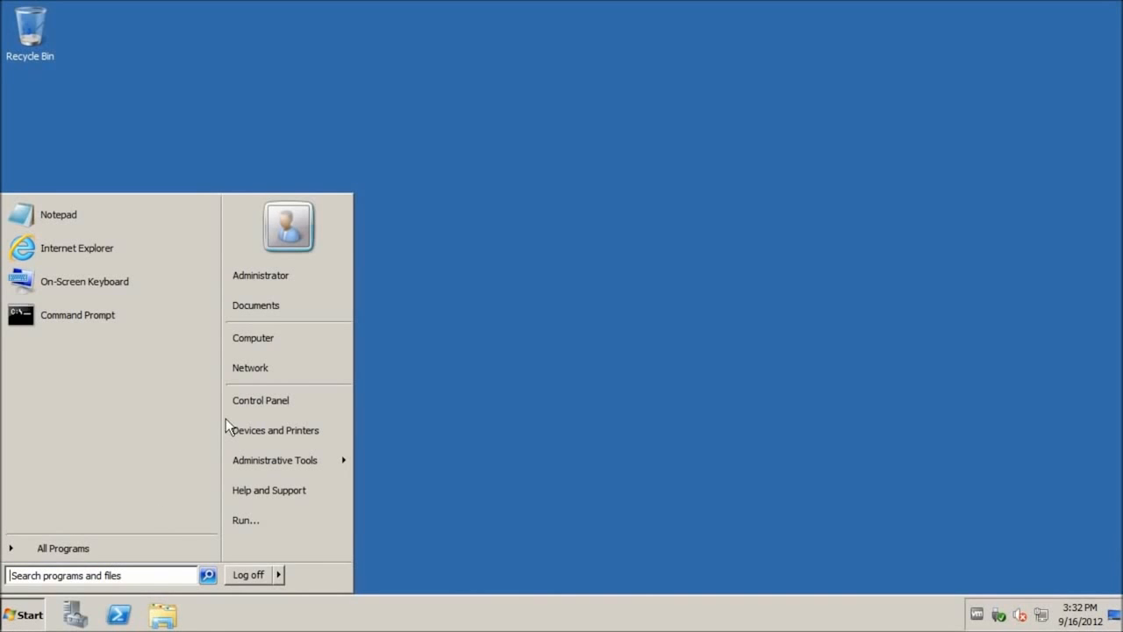
click(625, 397)
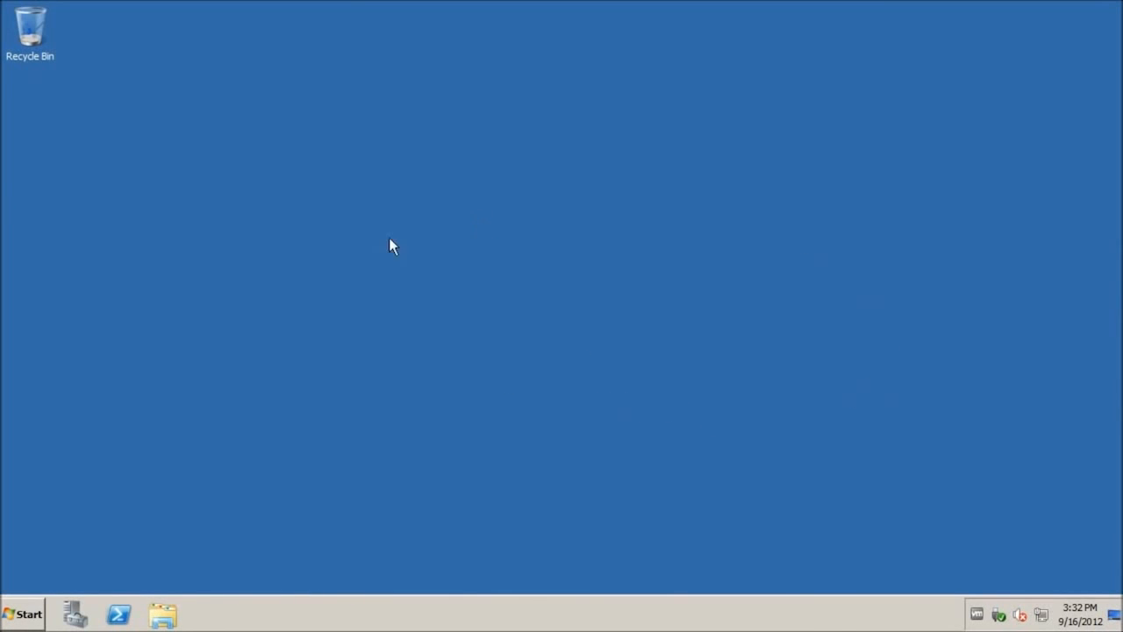
click(23, 614)
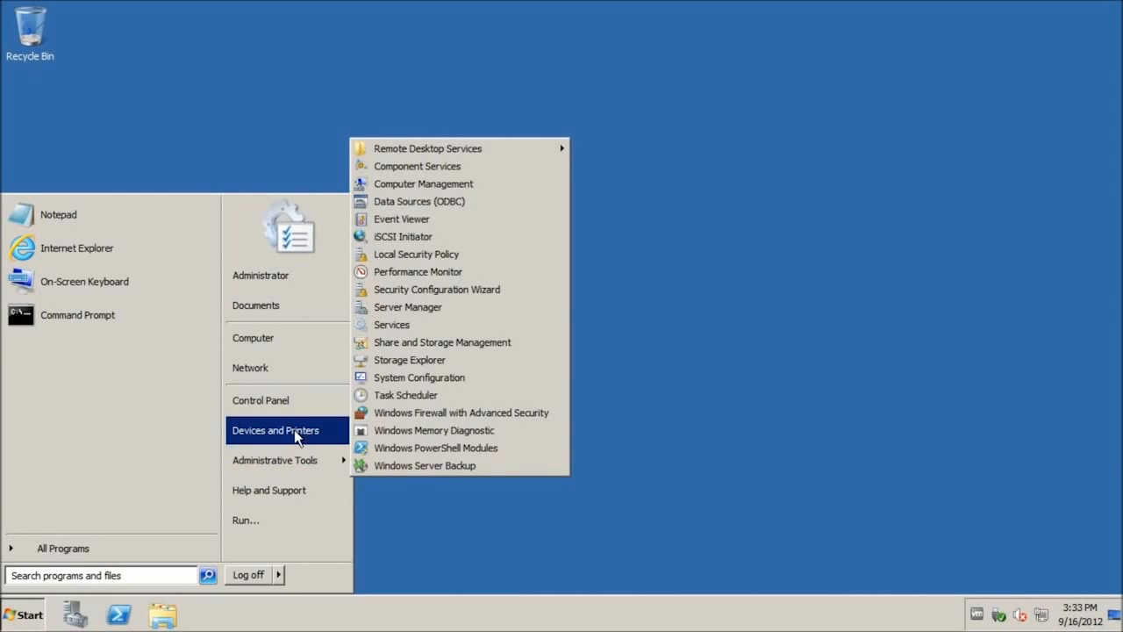
right_click(277, 346)
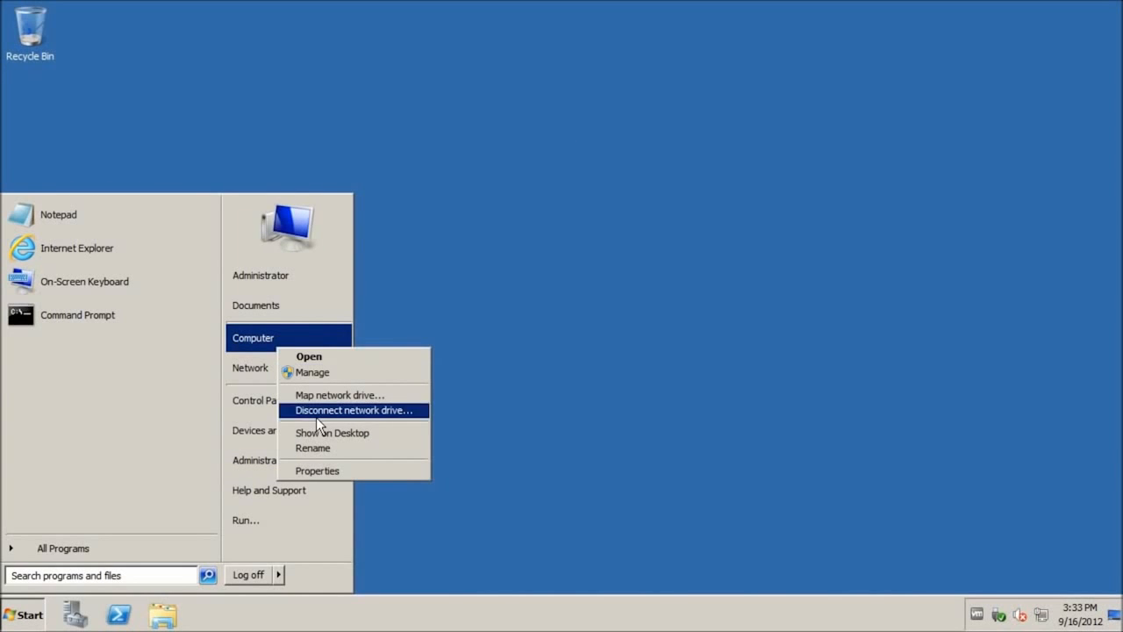
click(308, 472)
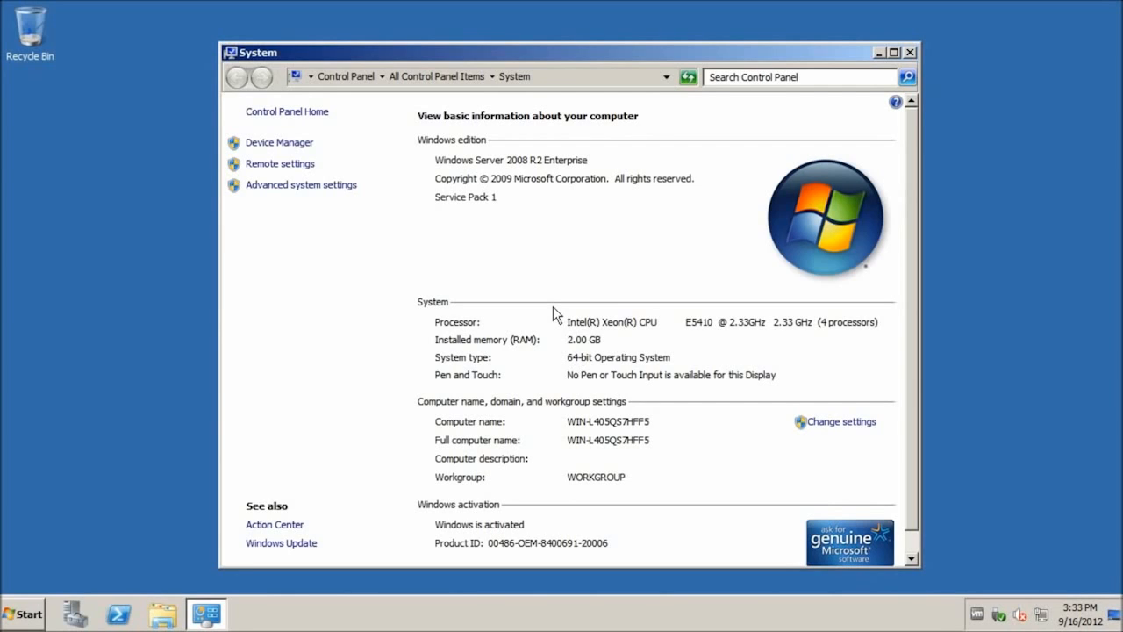
click(842, 422)
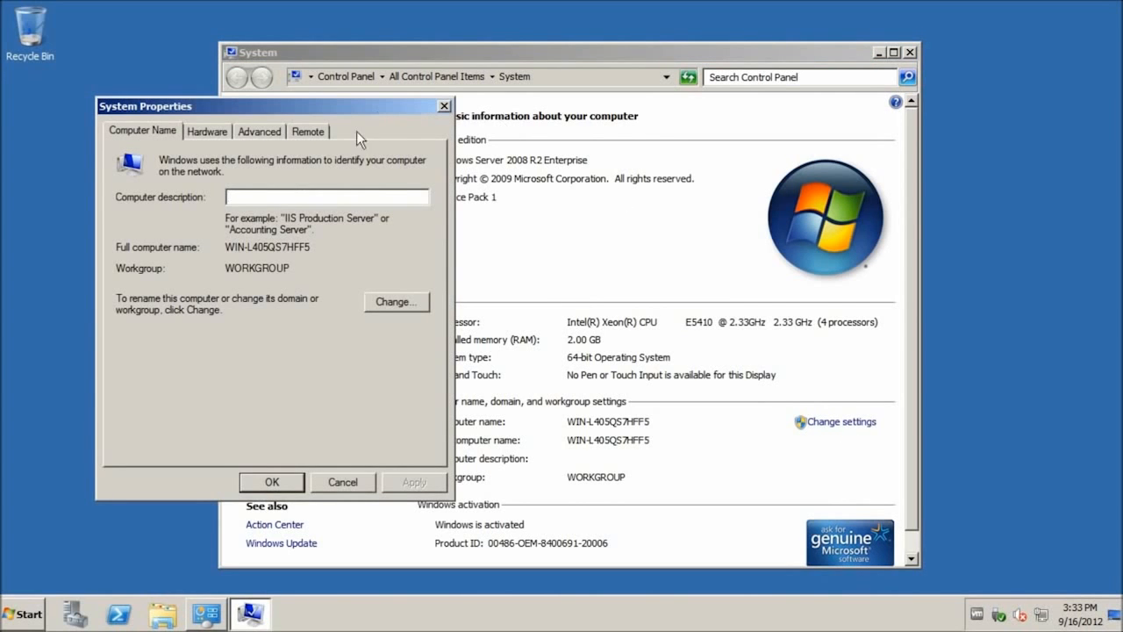
click(395, 302)
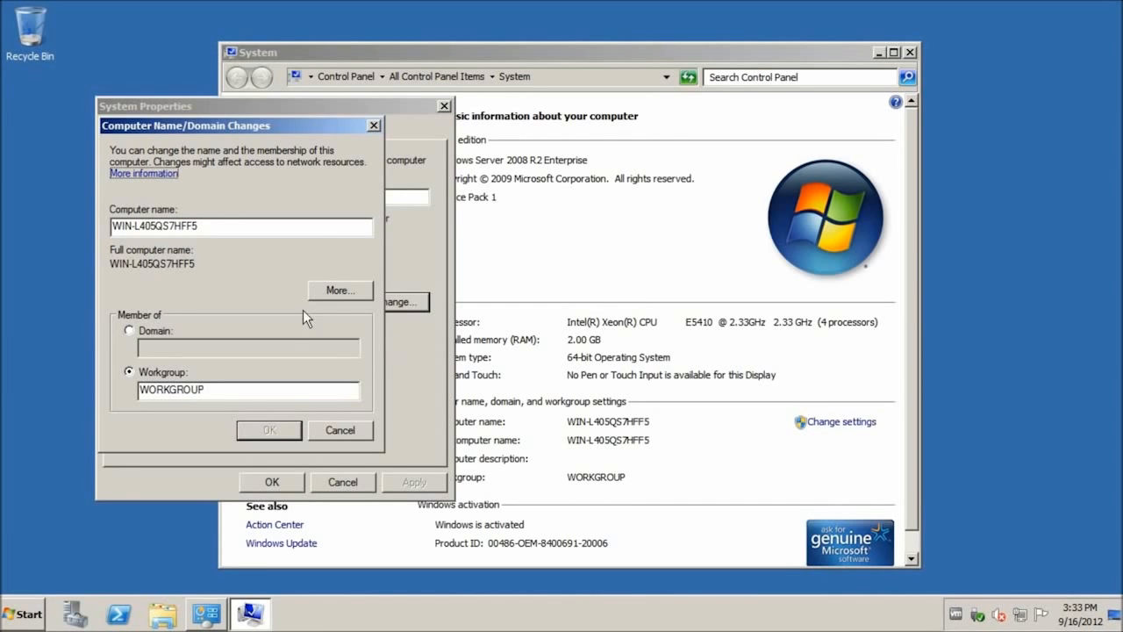
key(Tab)
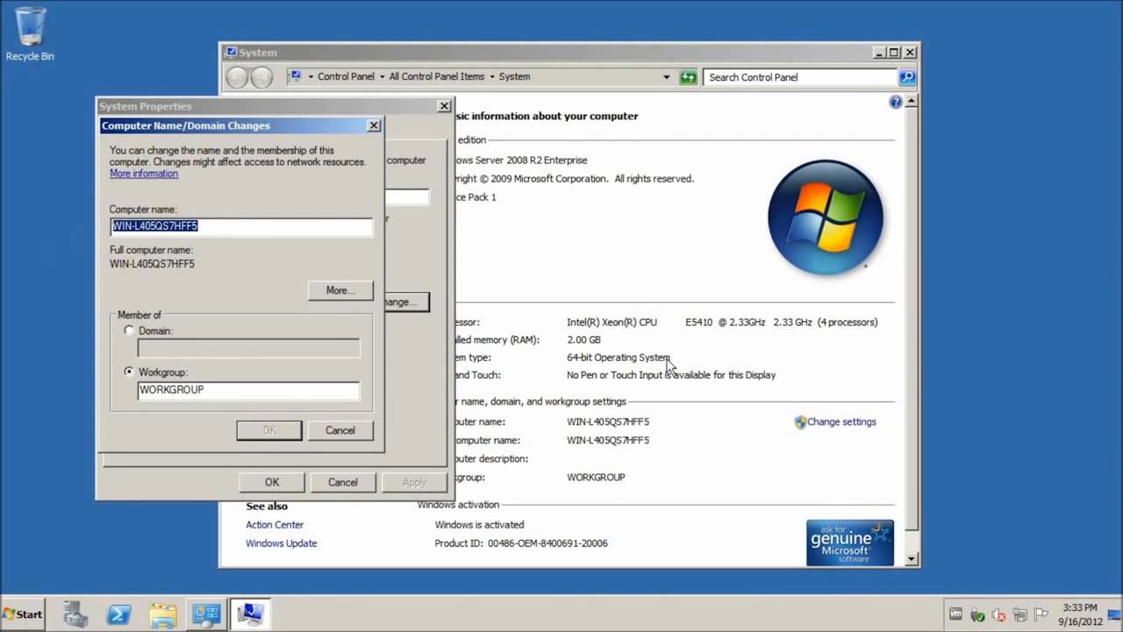
key(BackSpace)
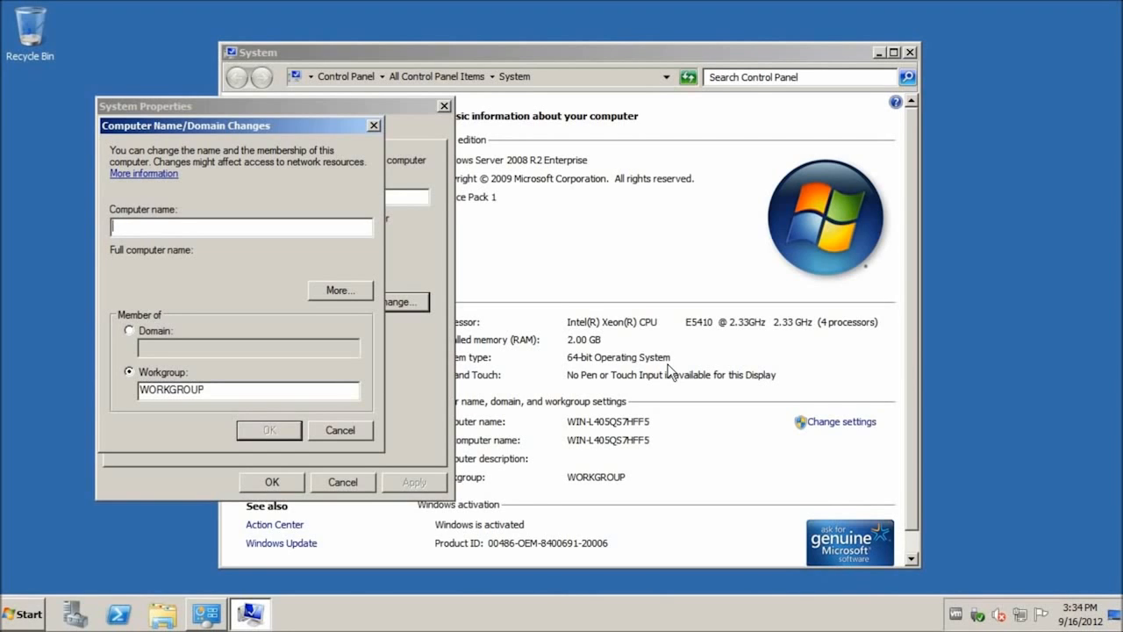
text(exchange)
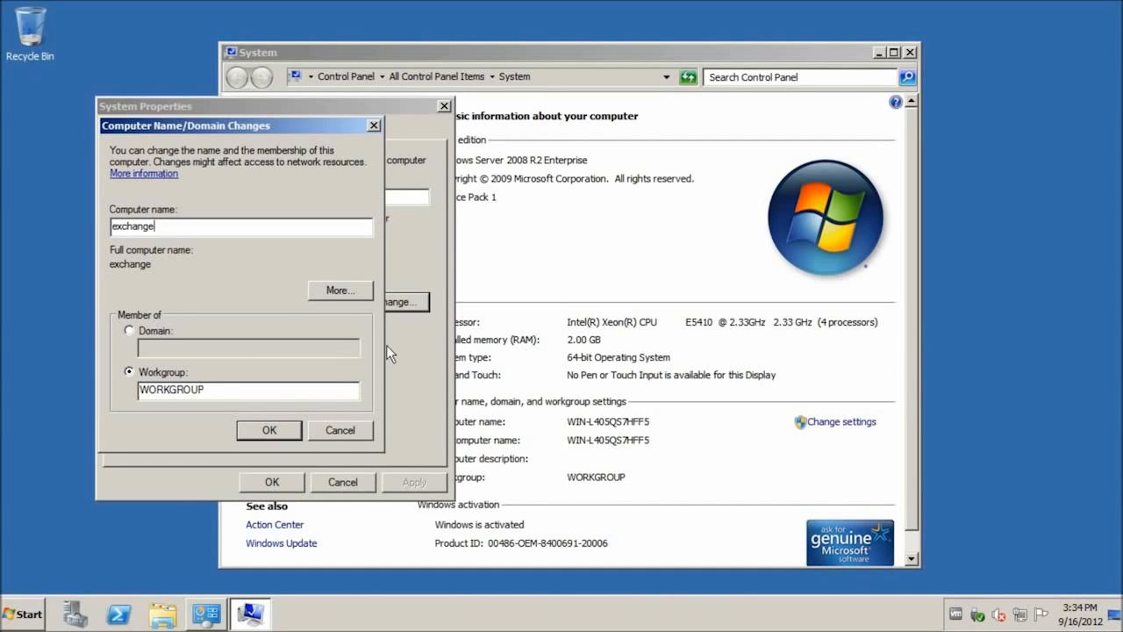
- Join the computer to the domain sandbox.itsupportme.com, authorizing with the Administrator account and its password
click(160, 332)
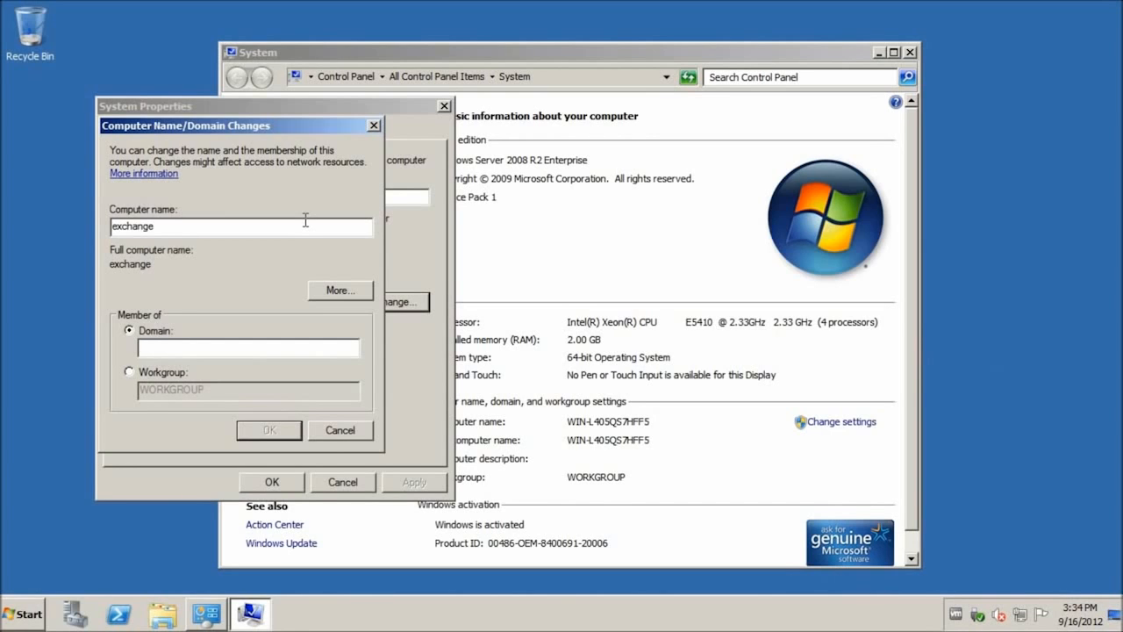
text(sandbox.itsupportme.com)
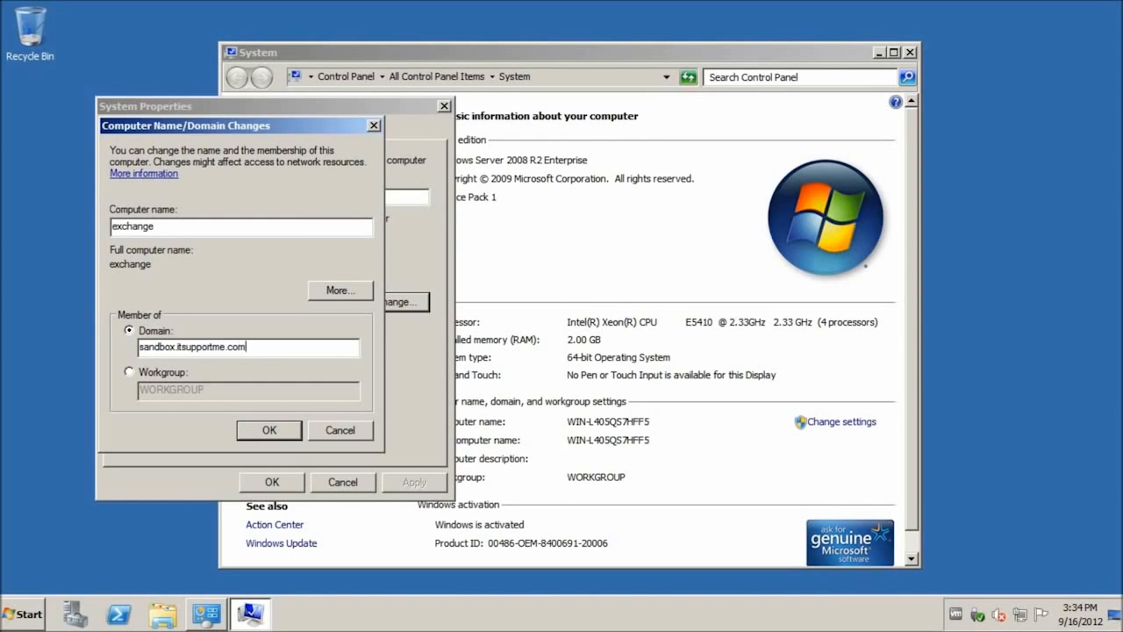
click(281, 433)
text(Administrator)
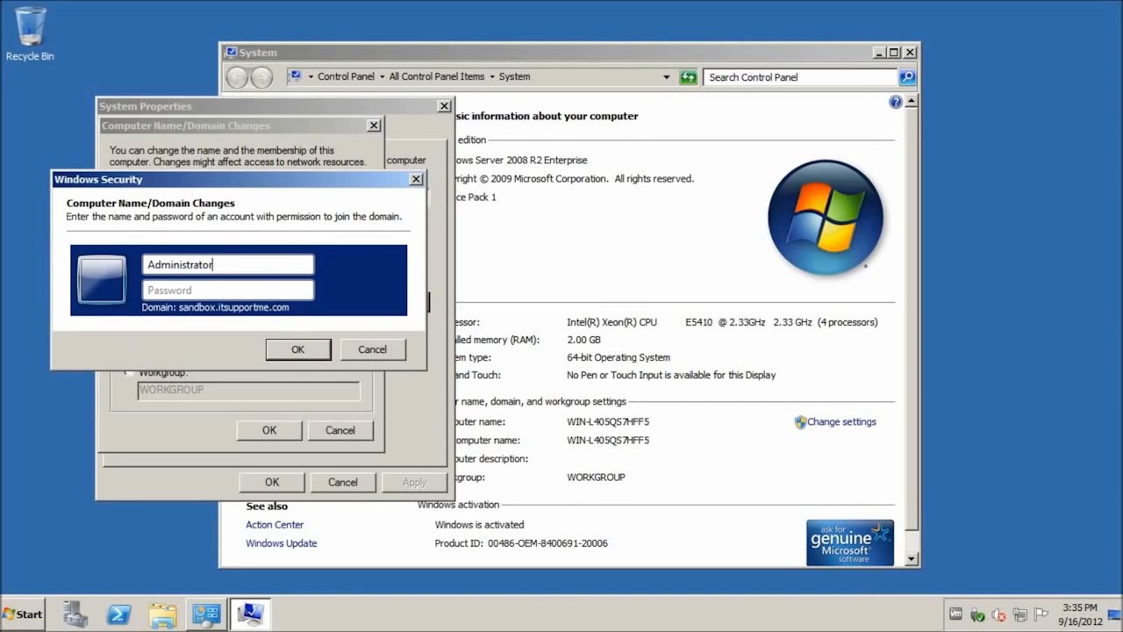
key(Tab)
text(••••••••••••)
key(Return)
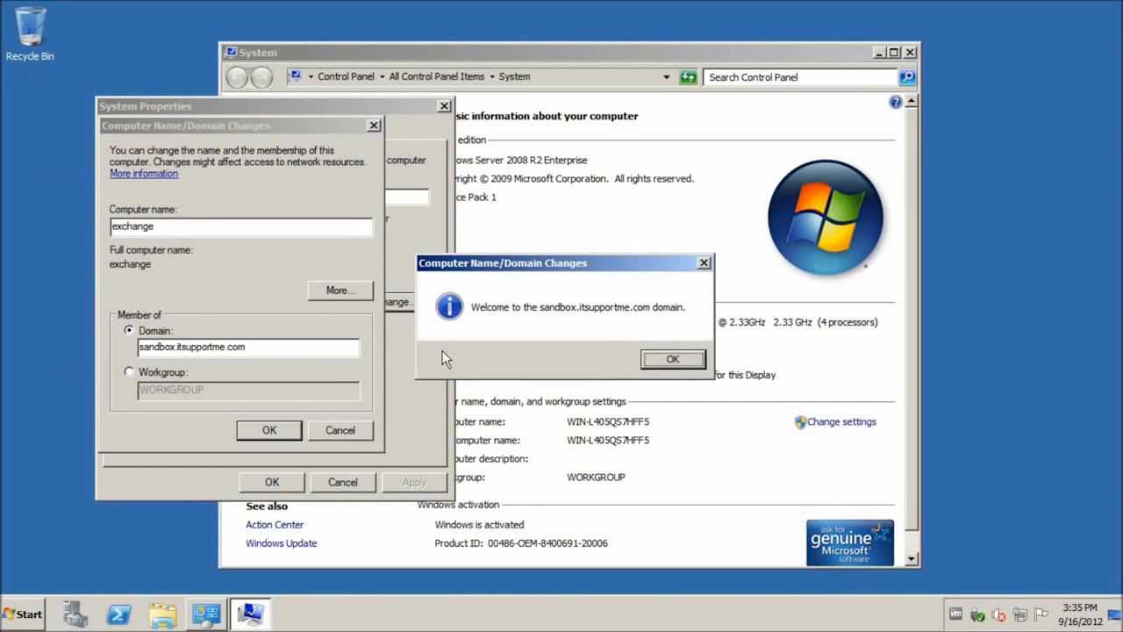
click(657, 360)
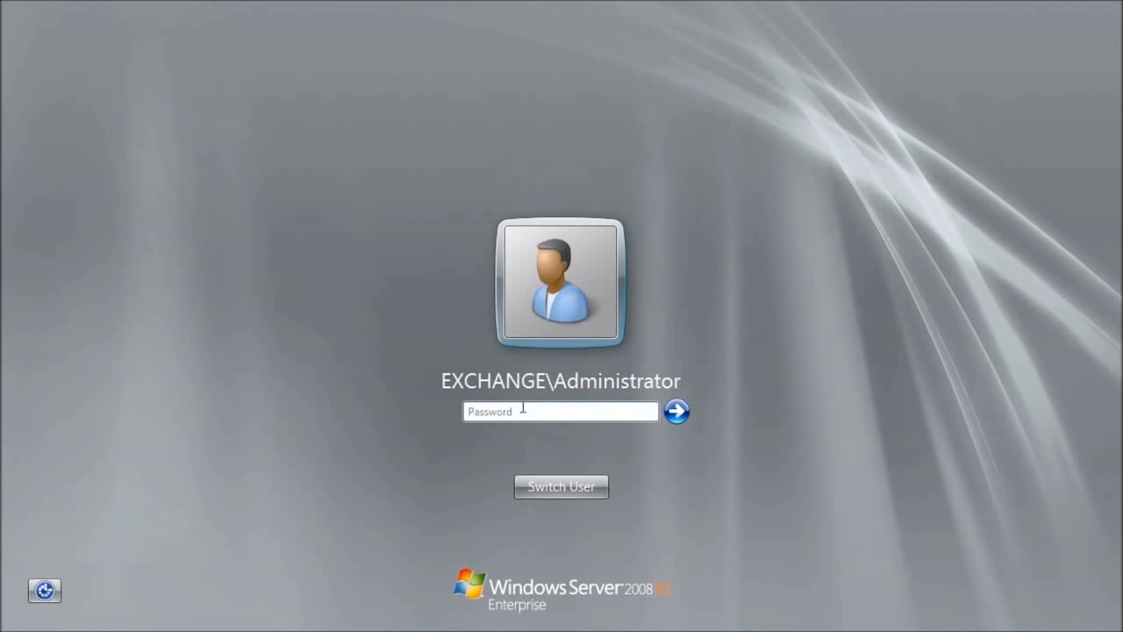
- Log on as the other user Sandbox\Administrator with the account password
click(546, 485)
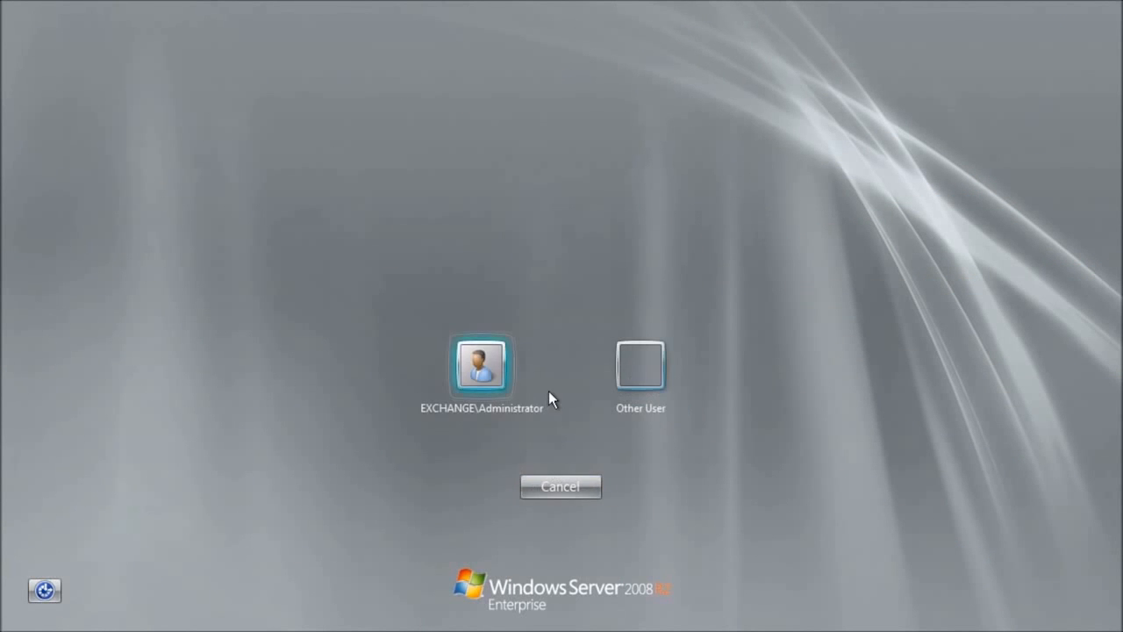
click(658, 364)
click(622, 355)
text(Administrator)
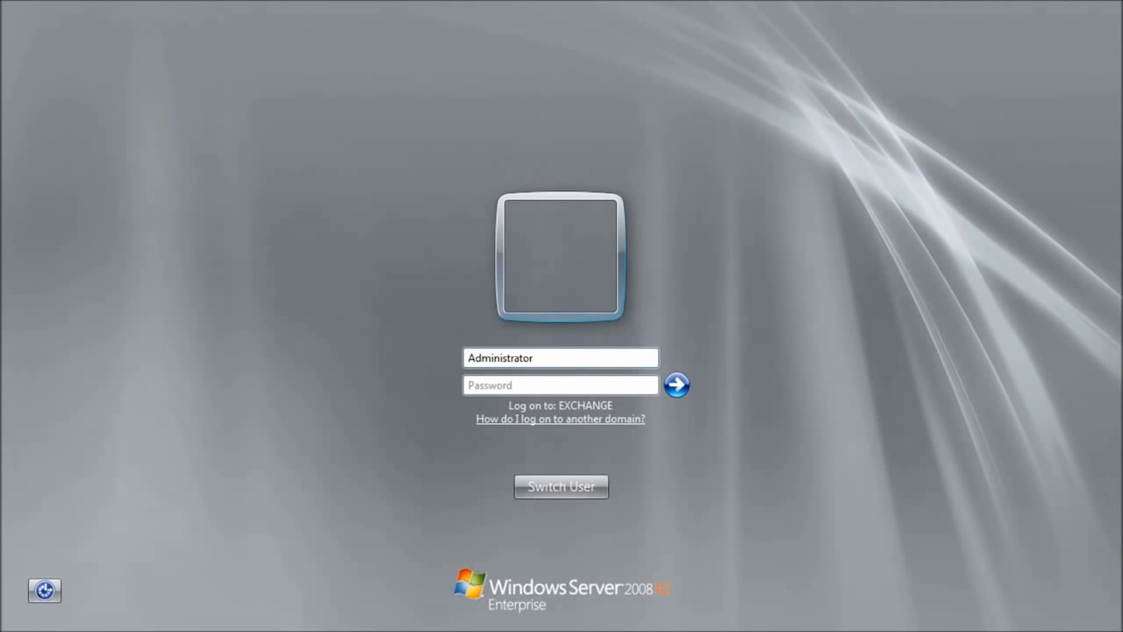
key(Home)
text(Sandbox\)
key(Tab)
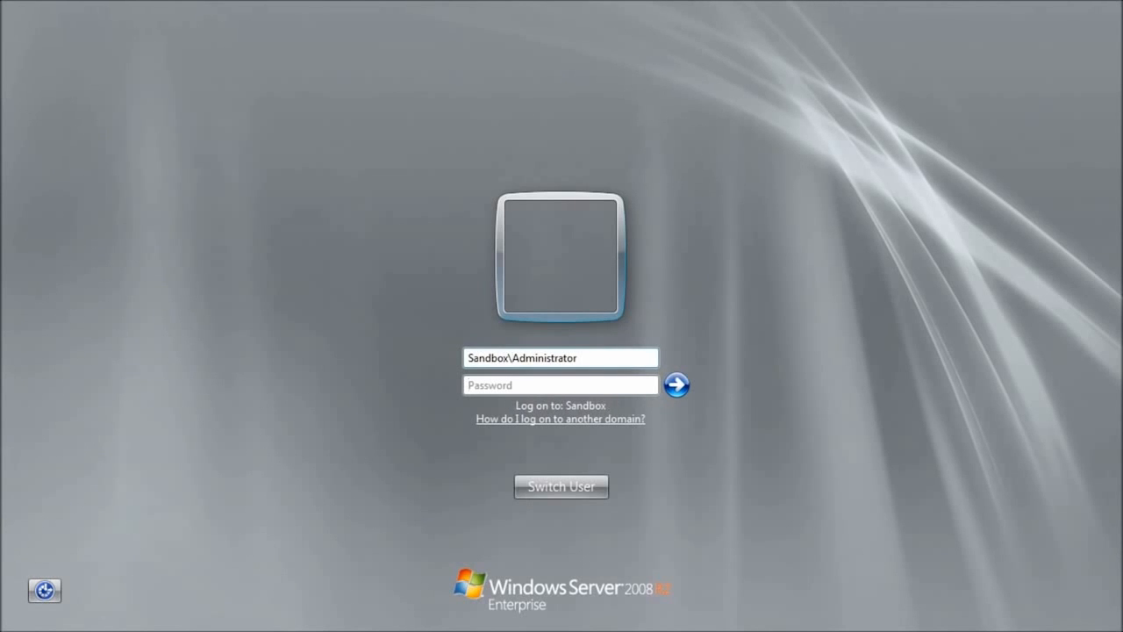
text(*************)
key(Return)
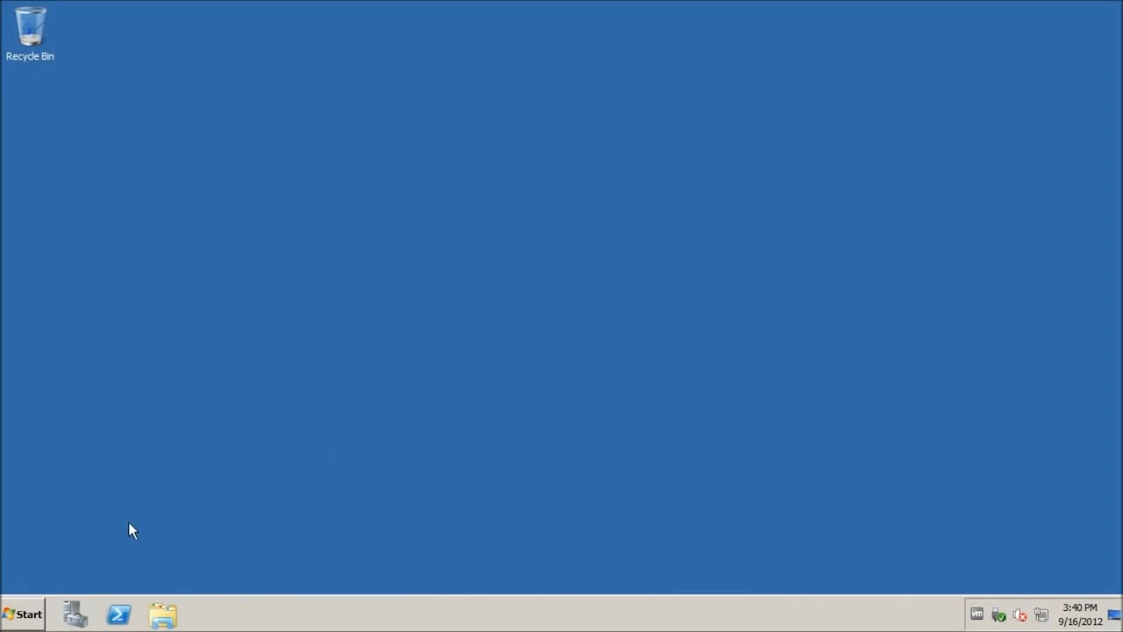
- Open Server Manager and start adding features to the server
right_click(77, 616)
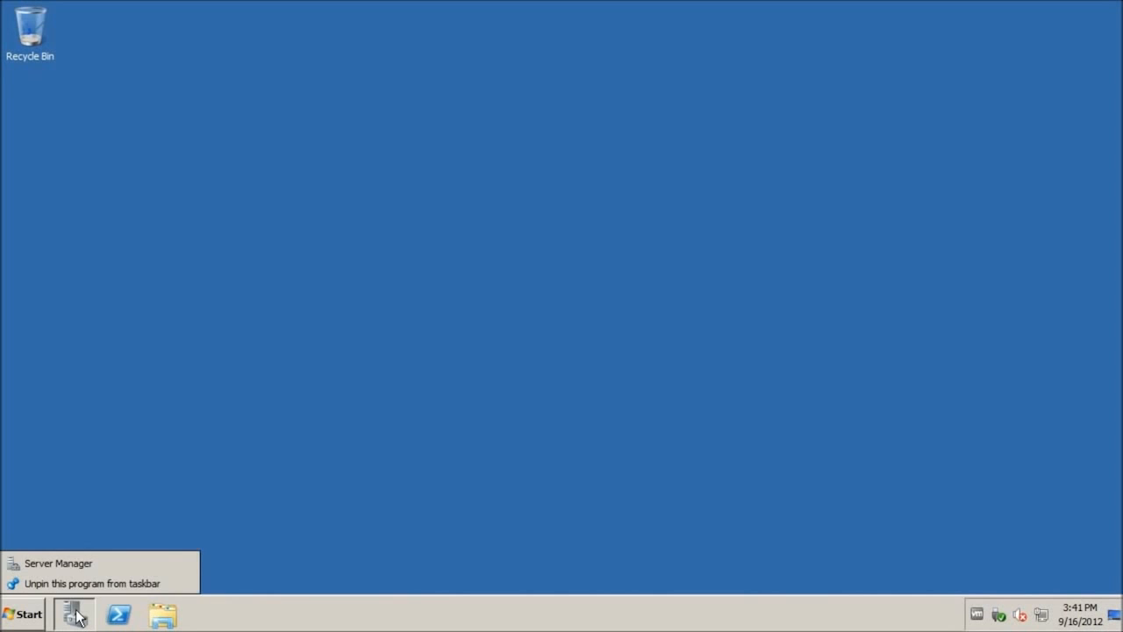
click(78, 616)
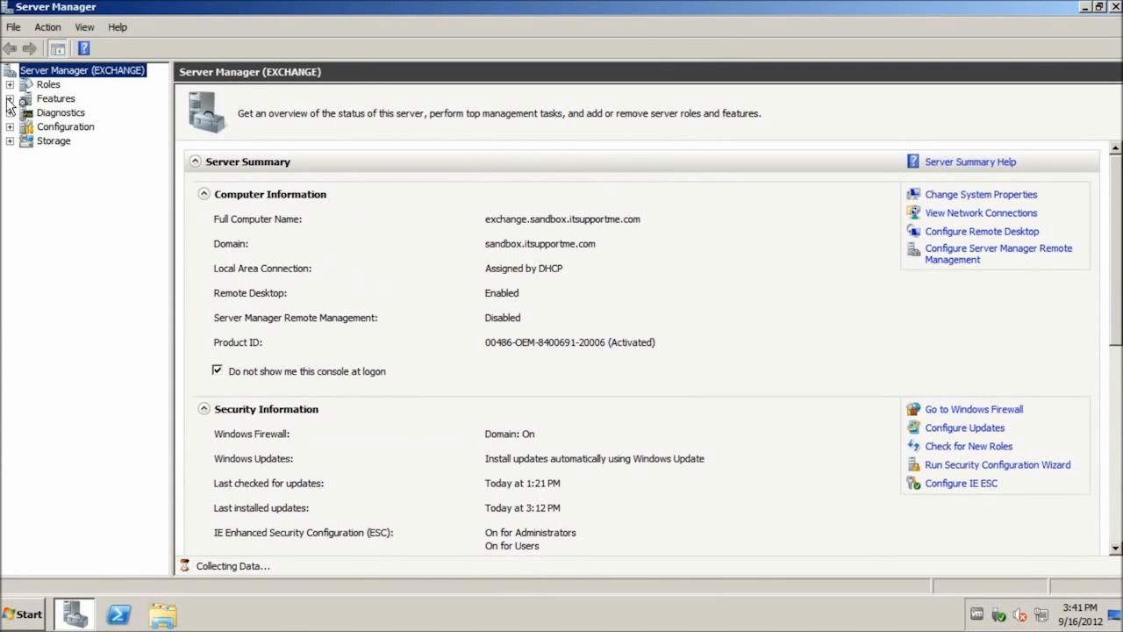
right_click(39, 99)
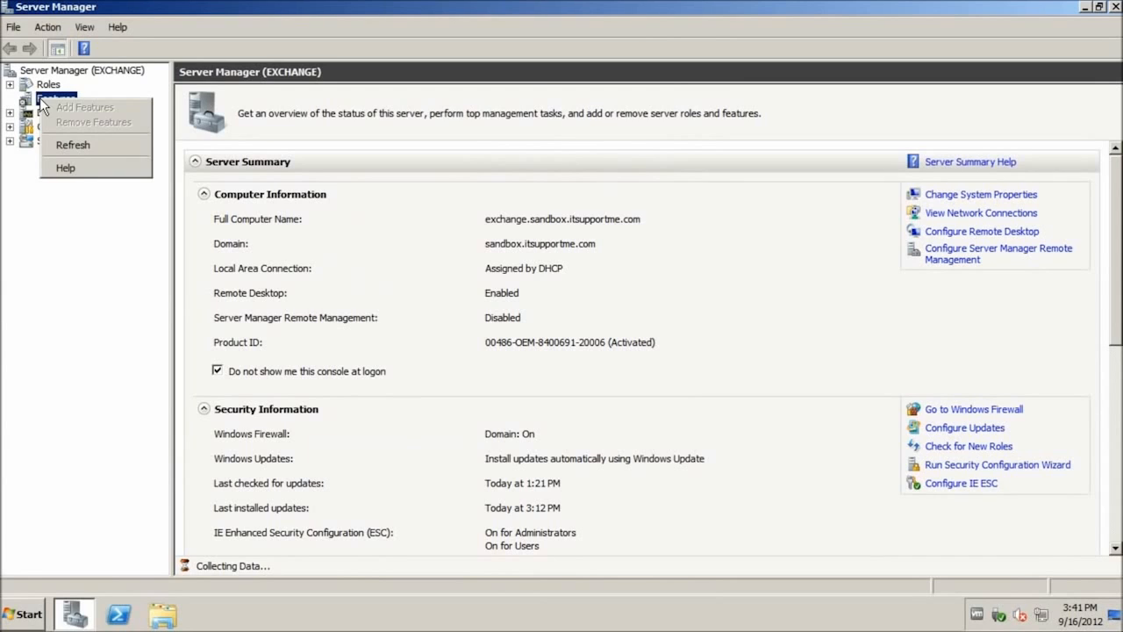
right_click(29, 97)
click(50, 146)
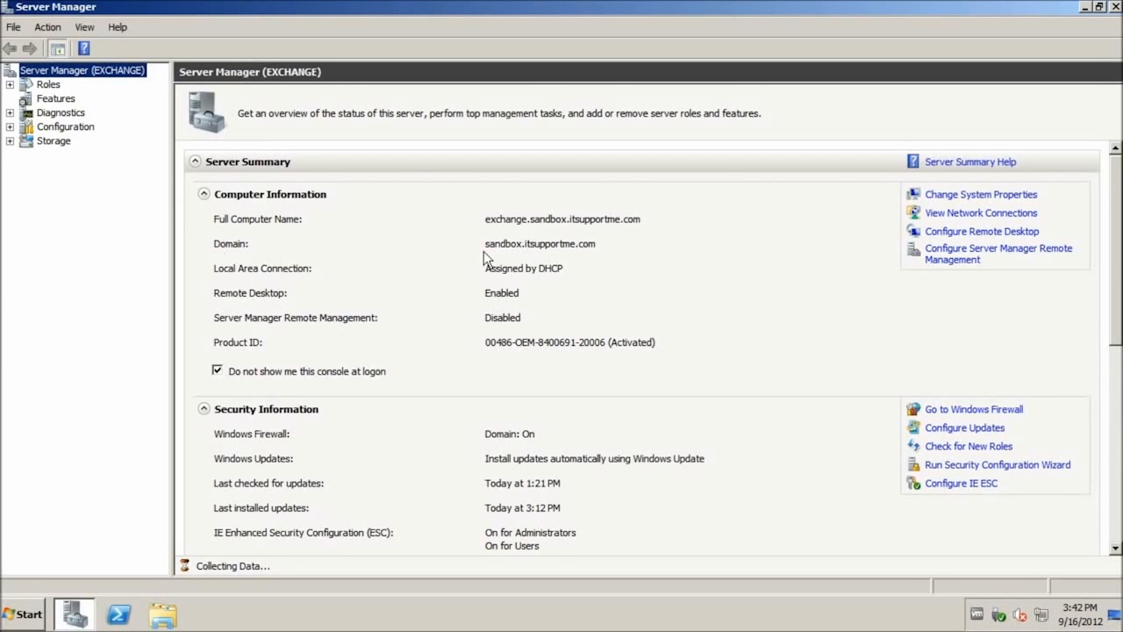
right_click(53, 99)
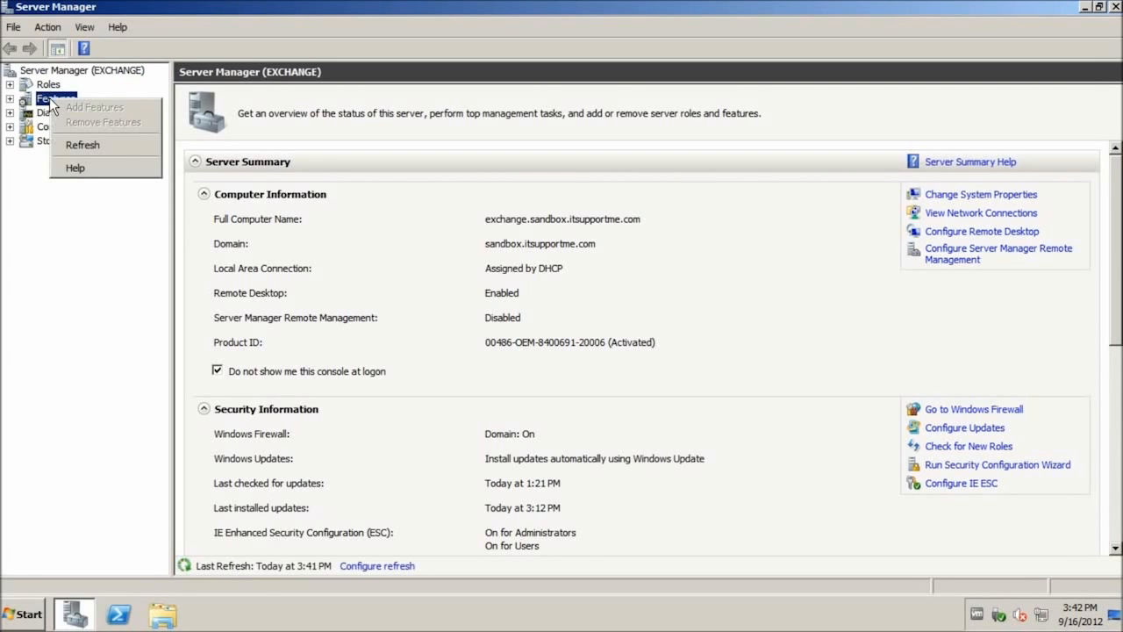
right_click(40, 99)
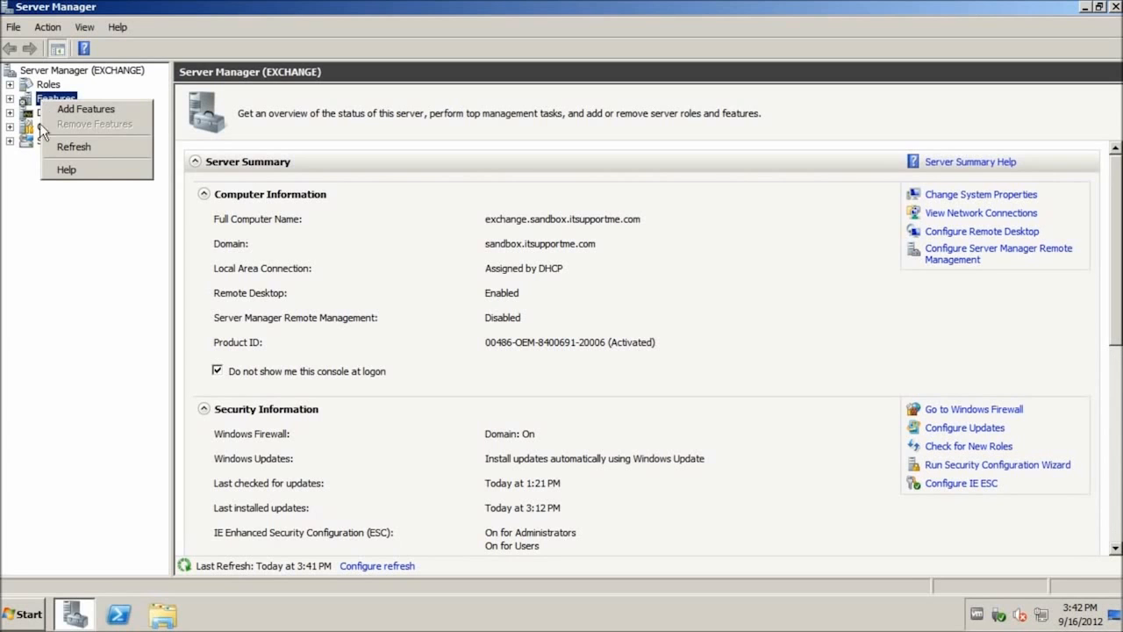
click(123, 116)
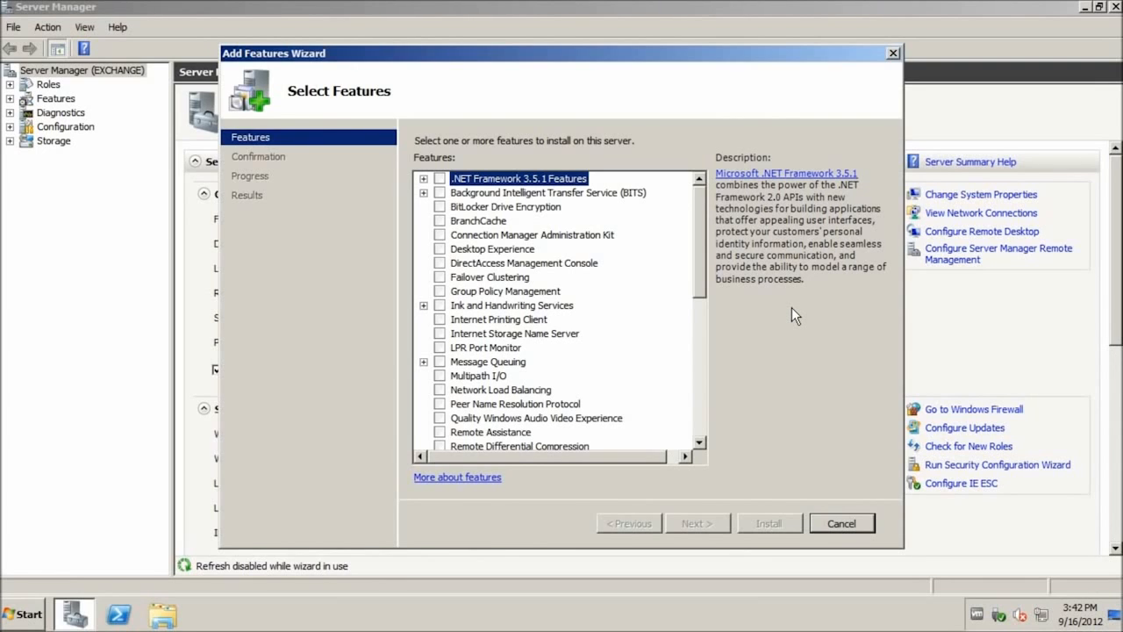
- Select only .NET Framework 3.5.1 under the .NET Framework 3.5.1 Features for installation
click(445, 178)
key(Escape)
click(423, 179)
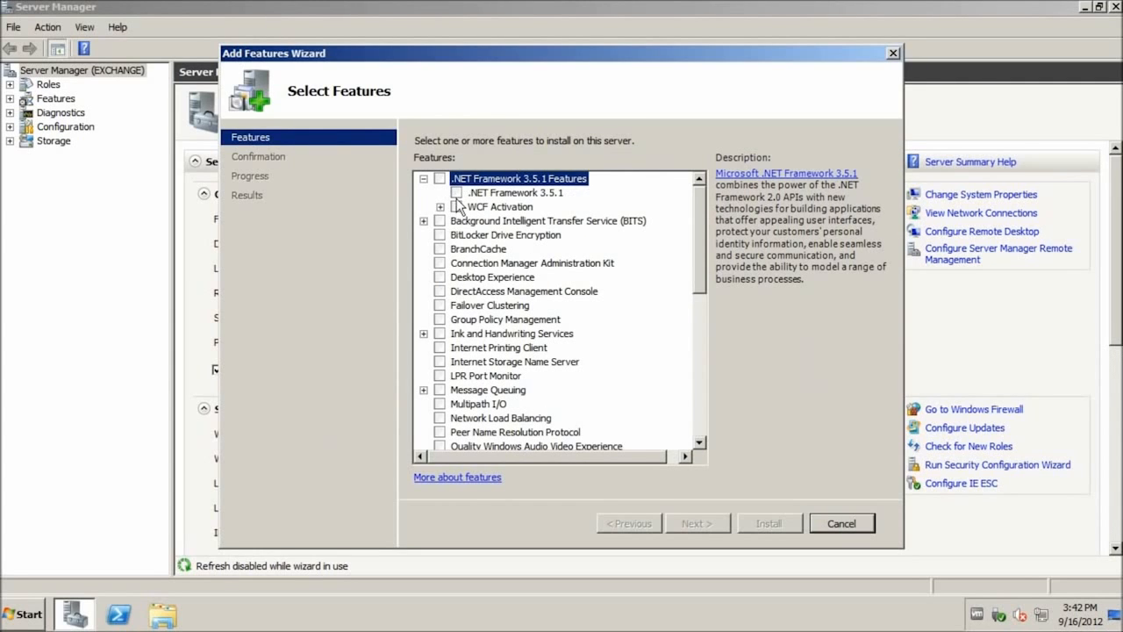
click(457, 193)
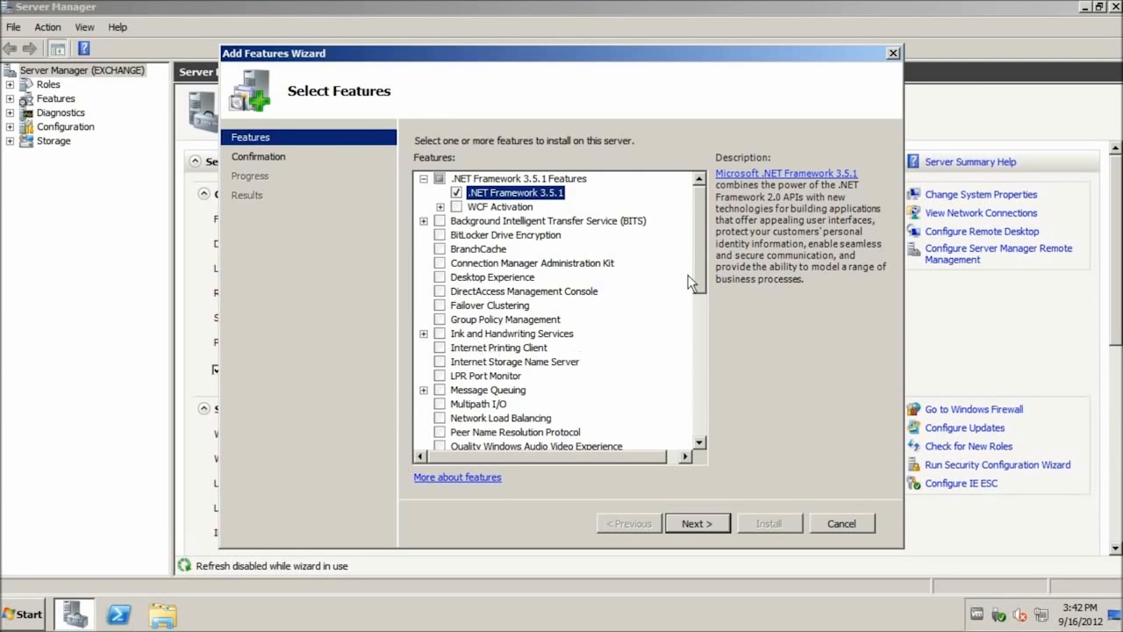
- Select the RPC over HTTP Proxy feature and add its required role services
drag(706, 254, 700, 299)
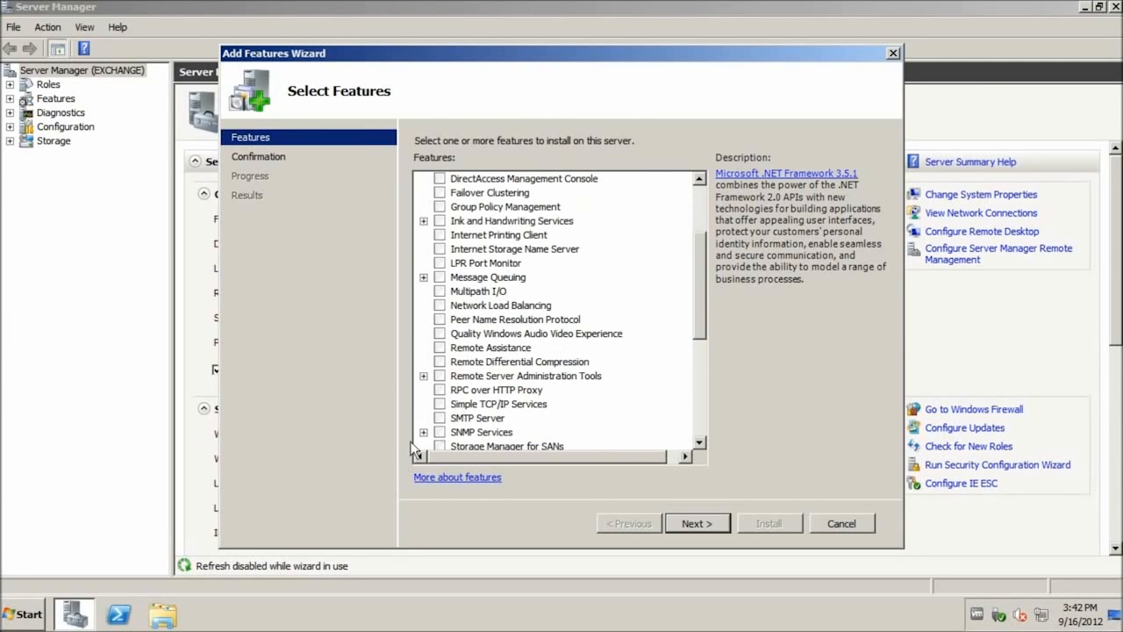
click(447, 390)
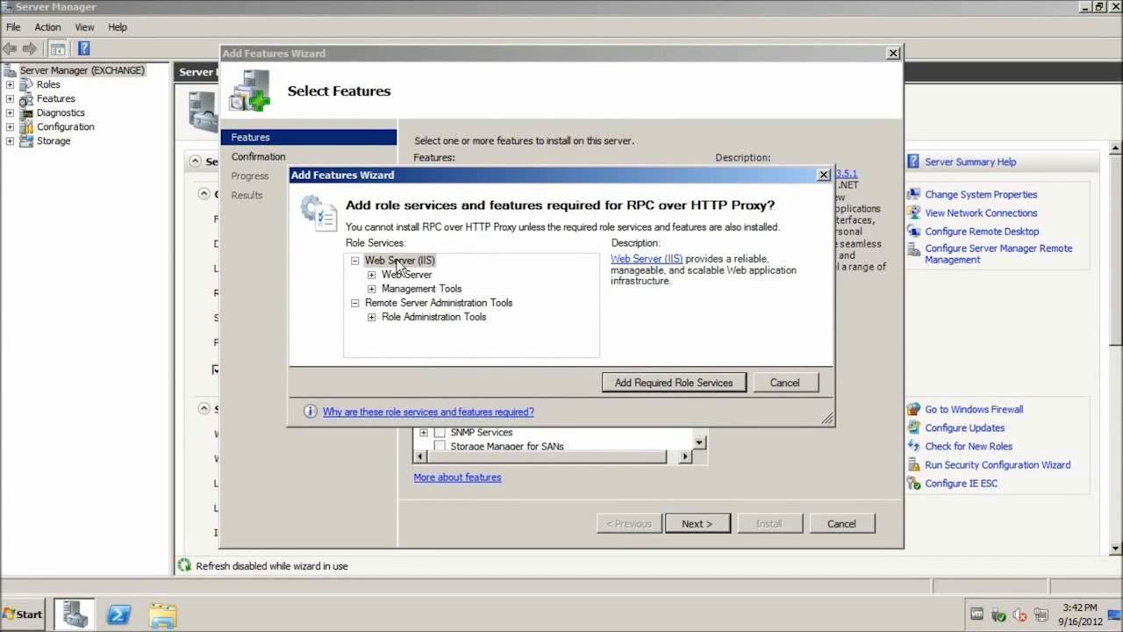
click(681, 382)
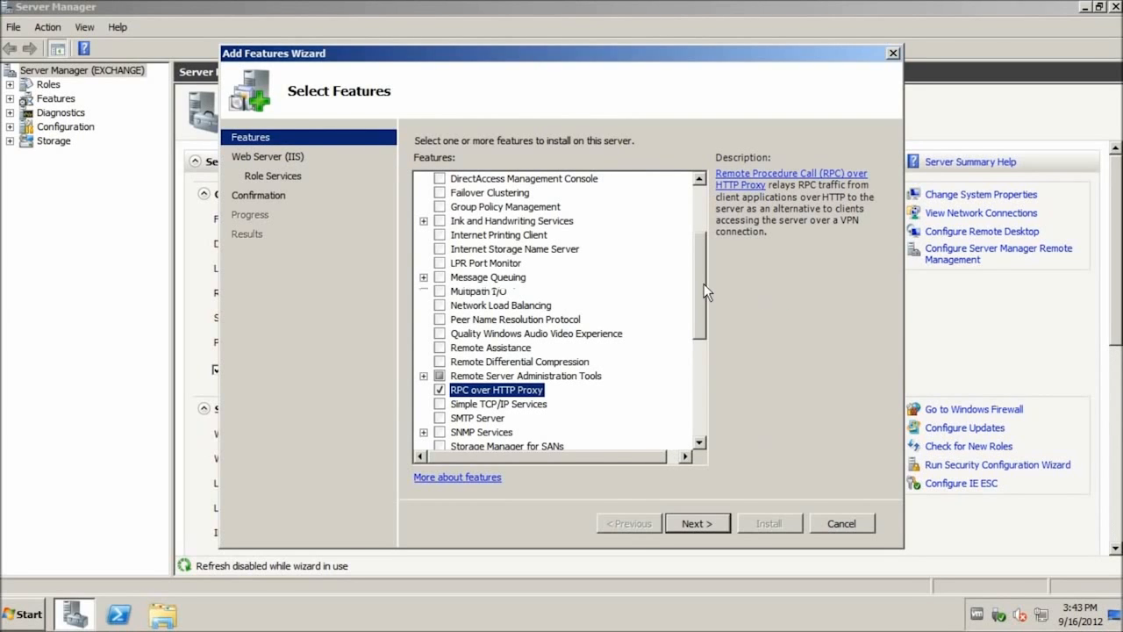
- Select HTTP Activation under WCF Activation and add its required role services
scroll(703, 284, up, 3)
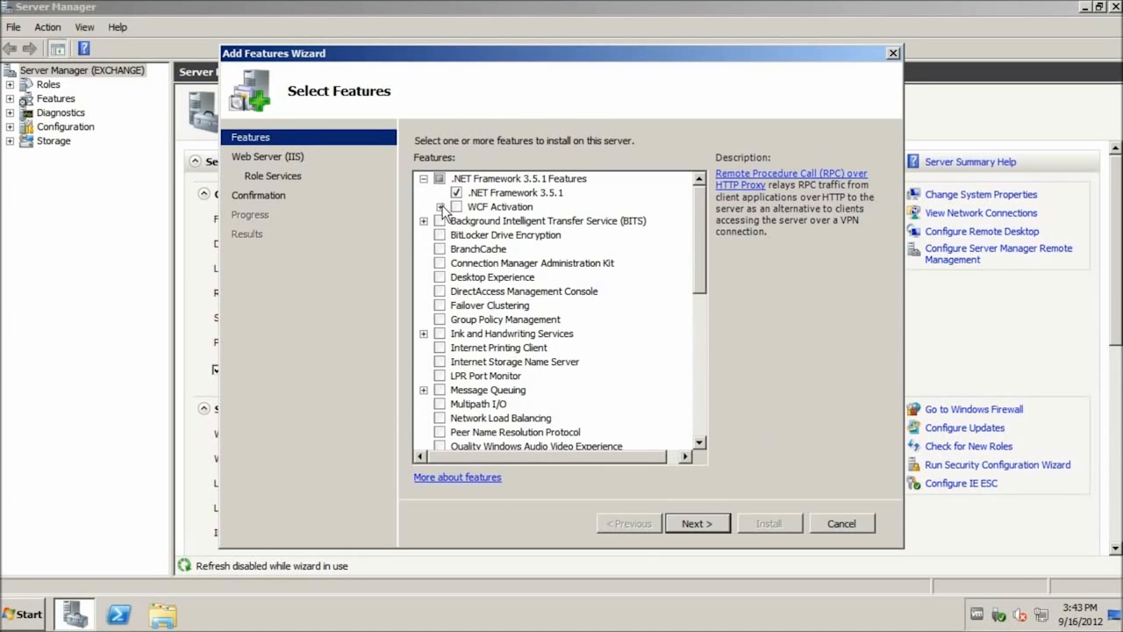
click(441, 206)
click(474, 220)
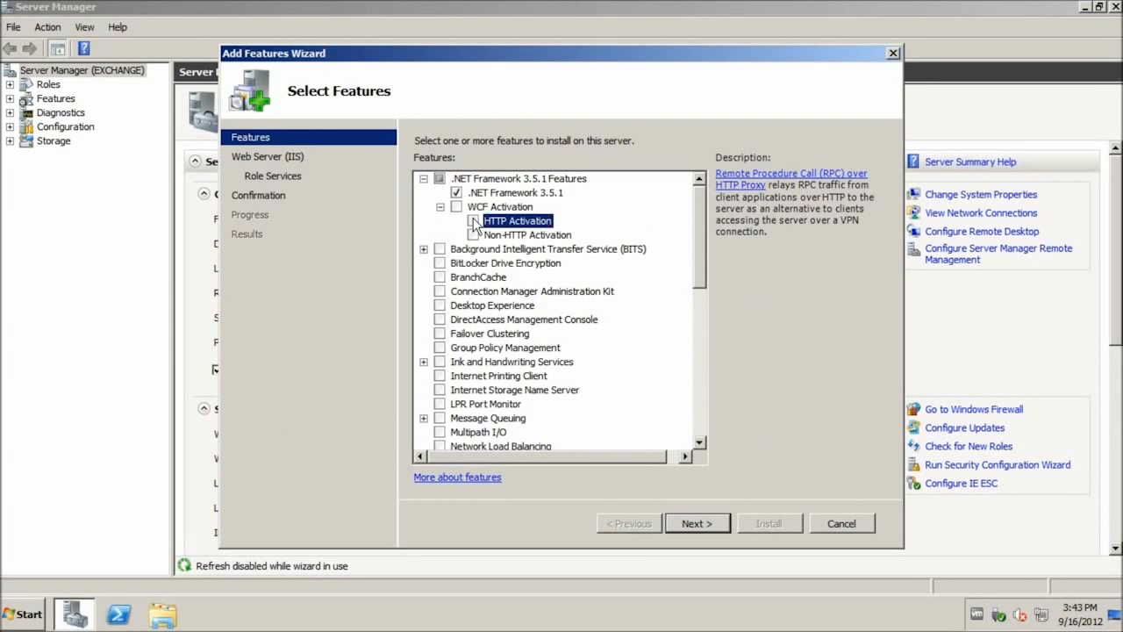
click(664, 387)
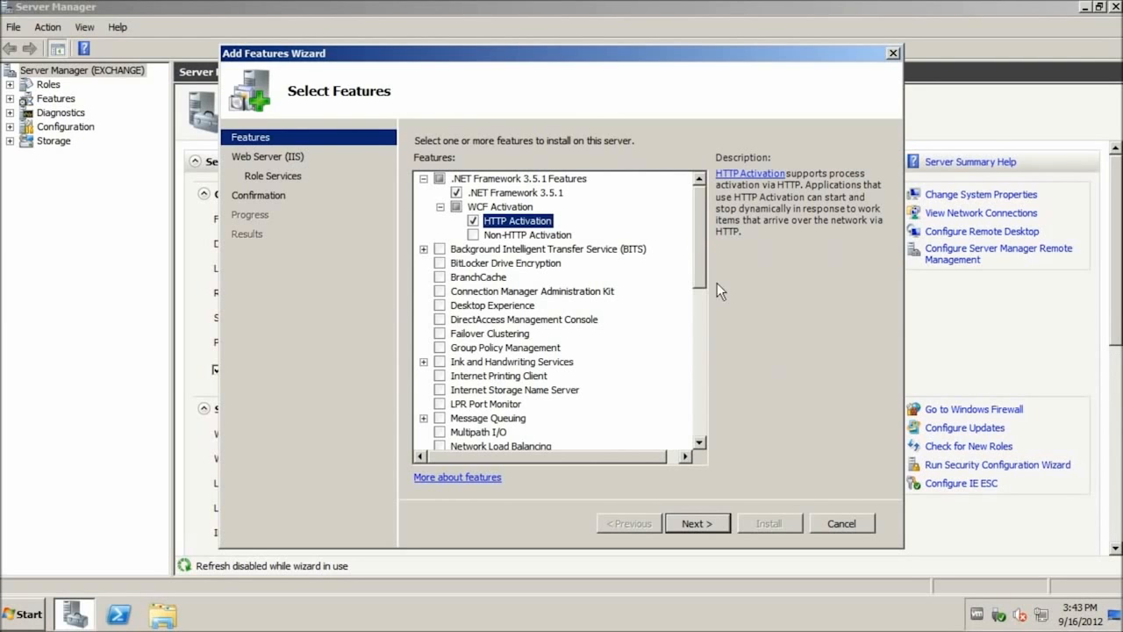
drag(696, 266, 685, 377)
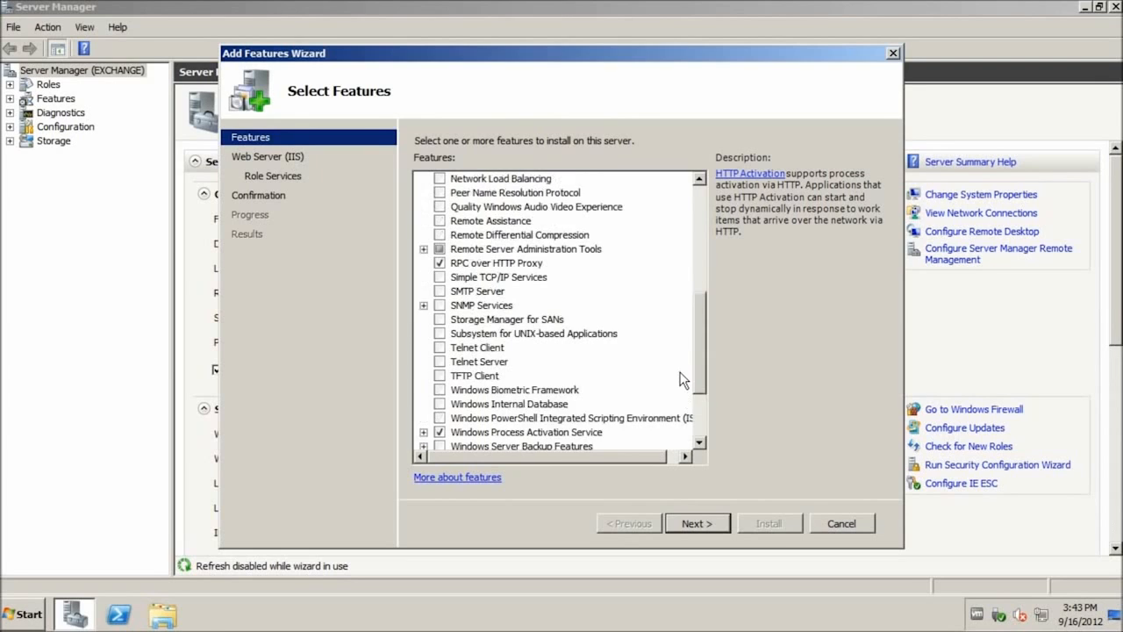
- Select AD DS Snap-Ins and Command-Line Tools under the AD DS Tools of the Remote Server Administration Tools
click(424, 250)
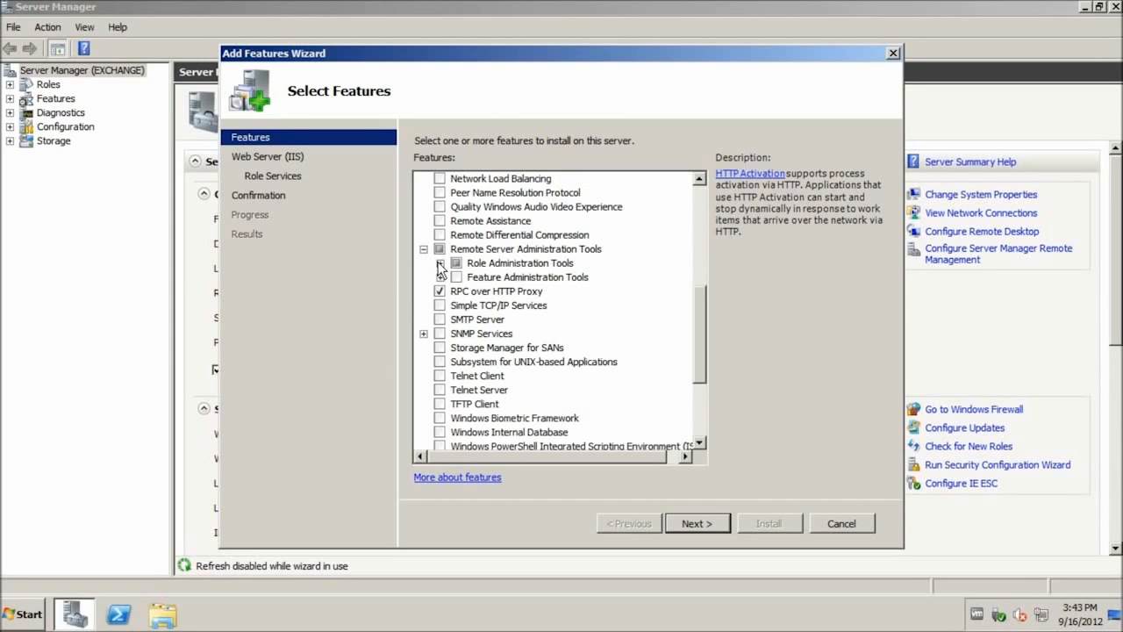
click(440, 263)
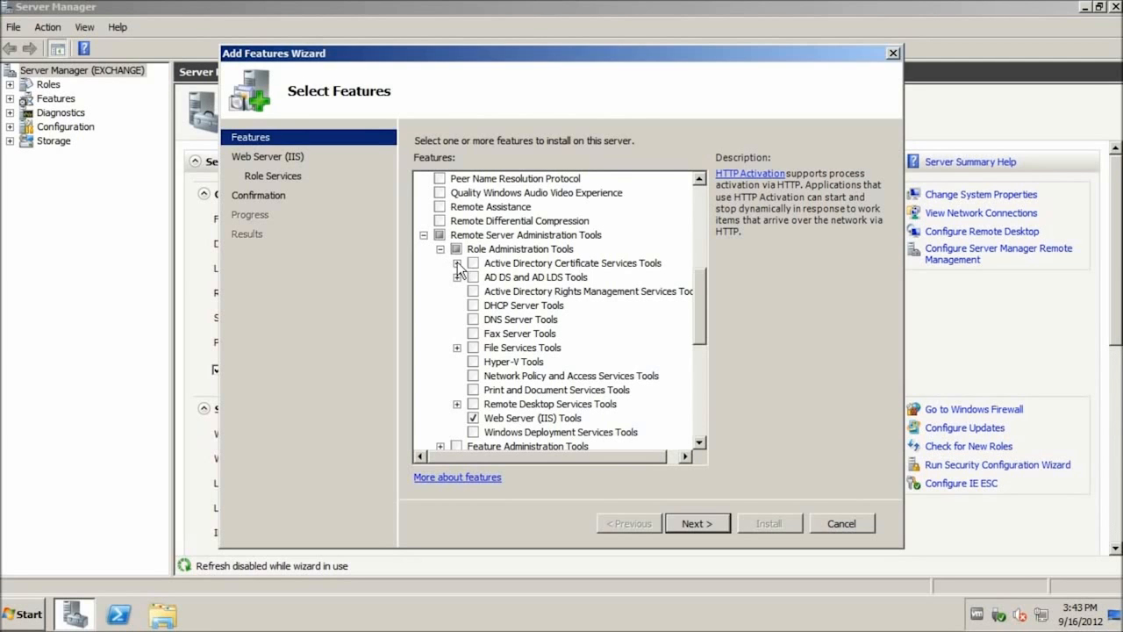
click(458, 263)
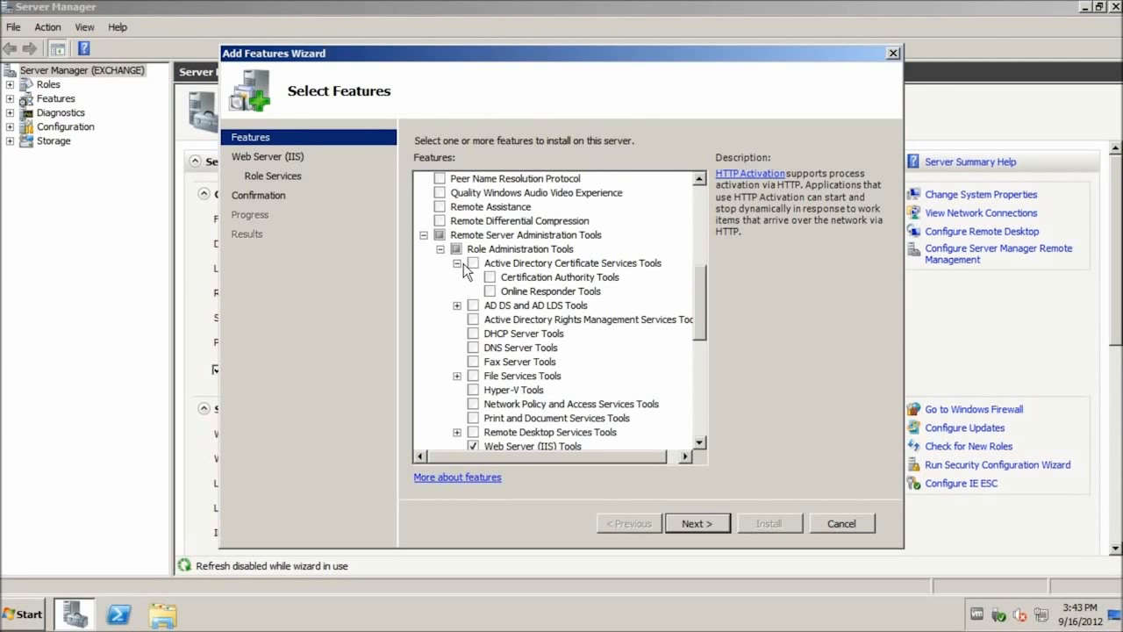
click(457, 264)
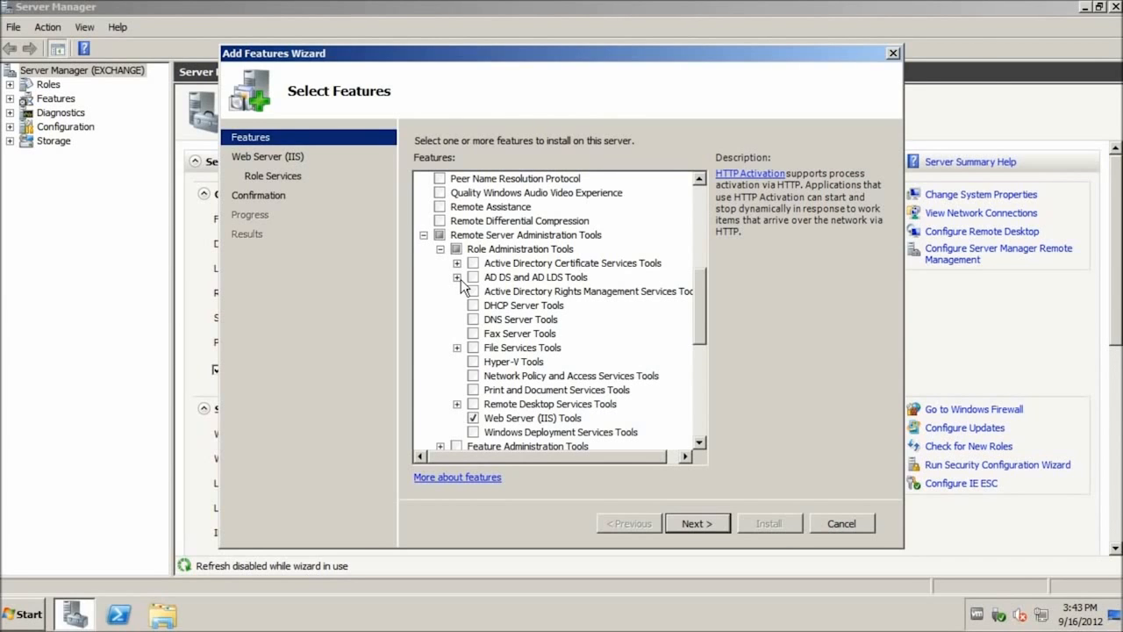
click(457, 277)
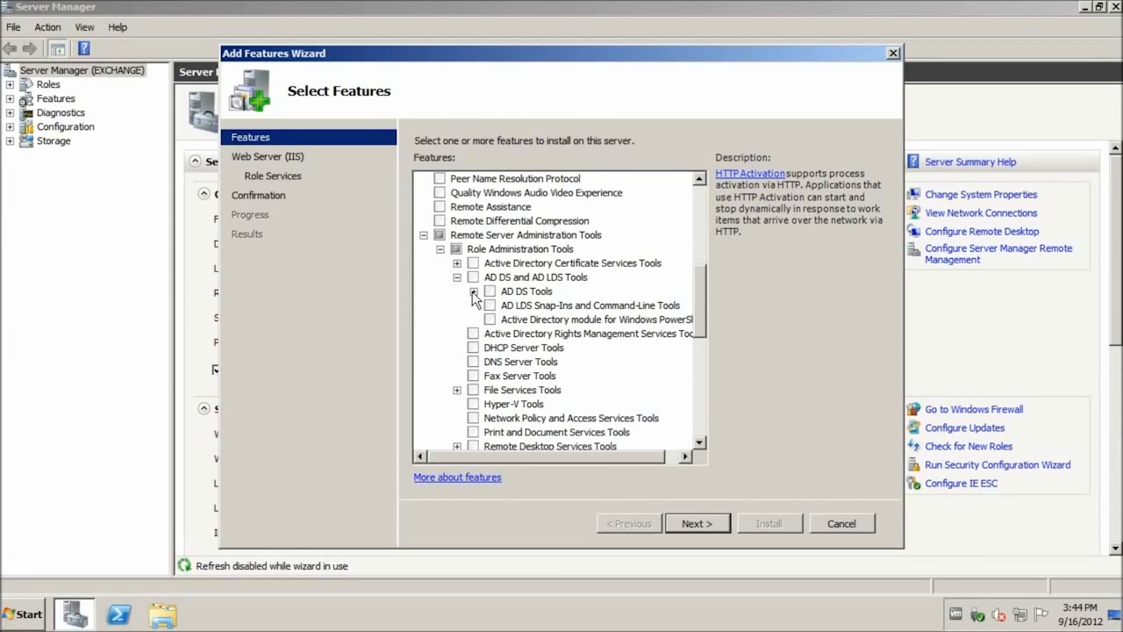
click(474, 291)
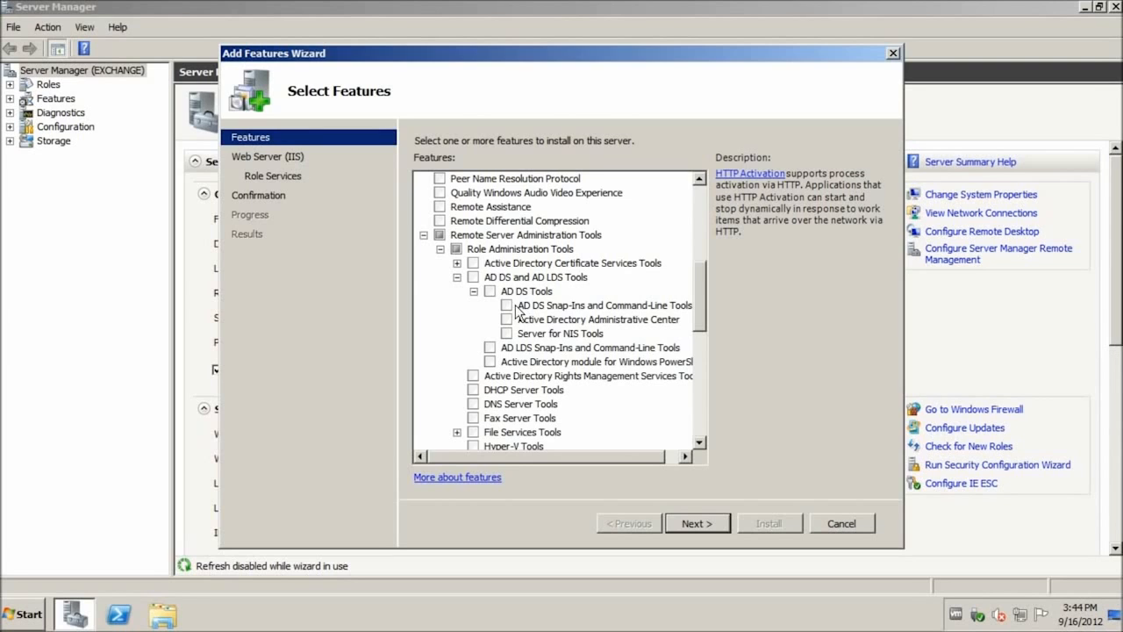
click(507, 305)
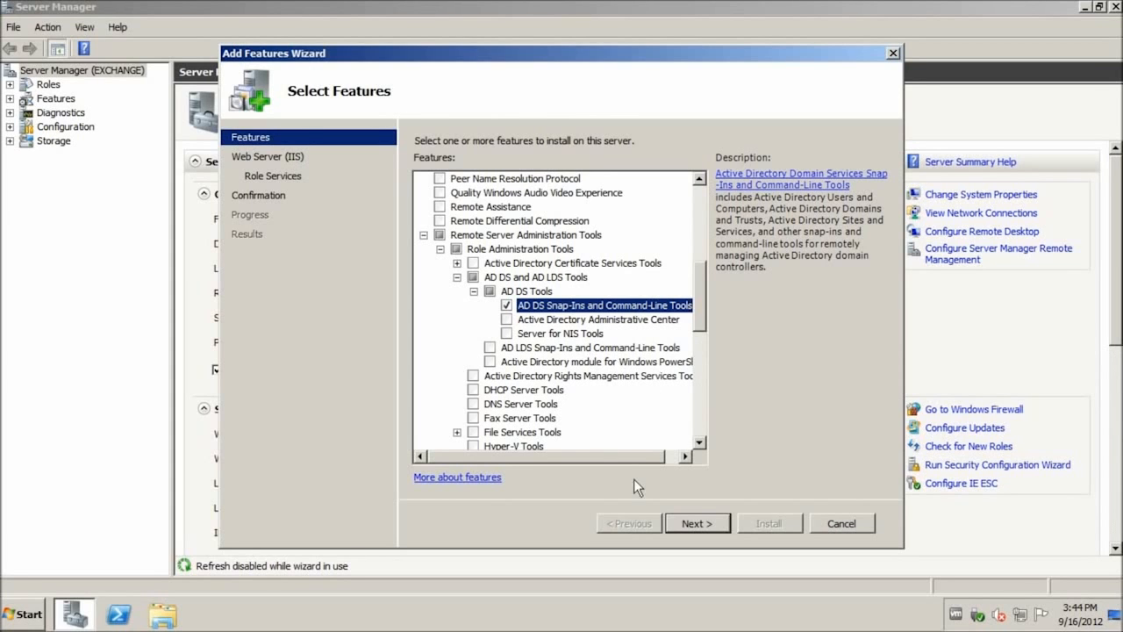
- Proceed to the Web Server (IIS) role services and select ASP.NET together with its required role services
click(703, 516)
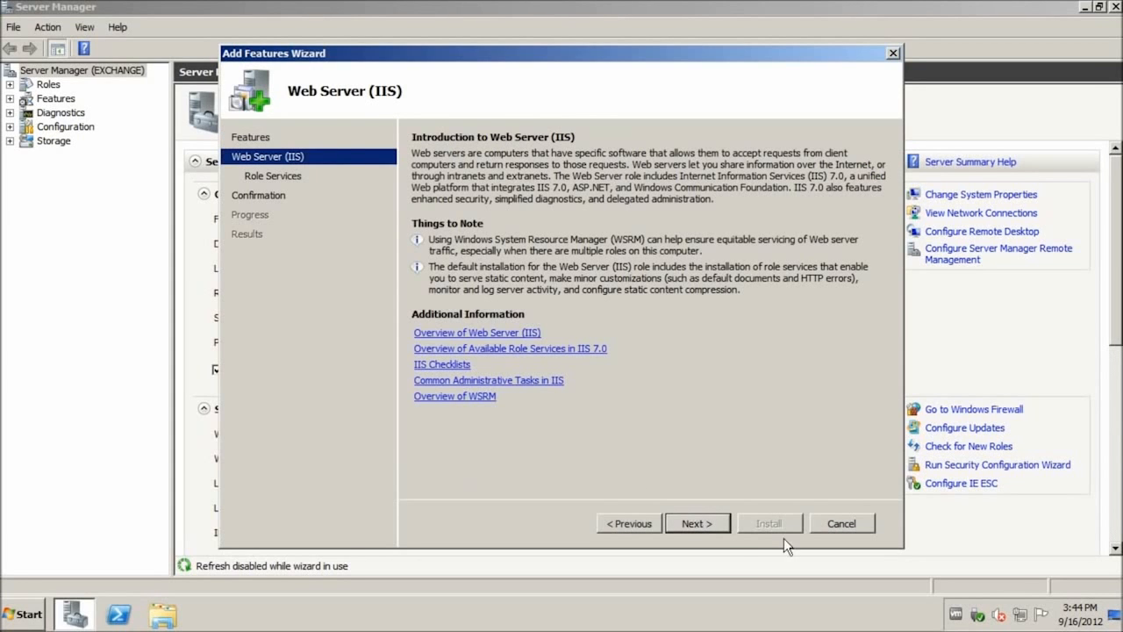
click(699, 524)
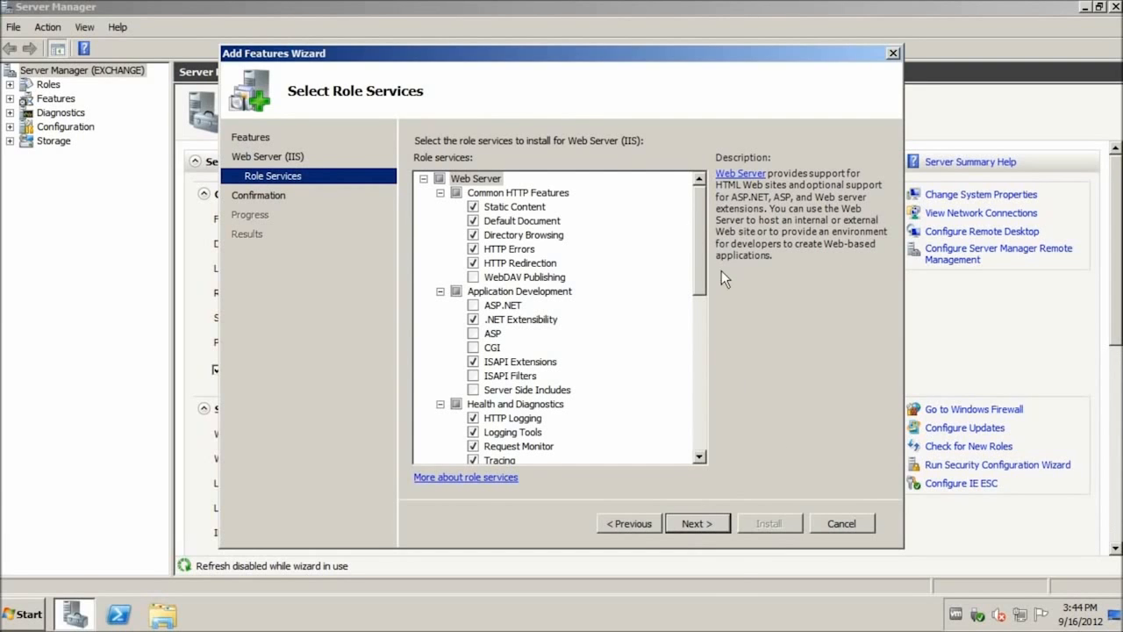
drag(704, 201, 701, 215)
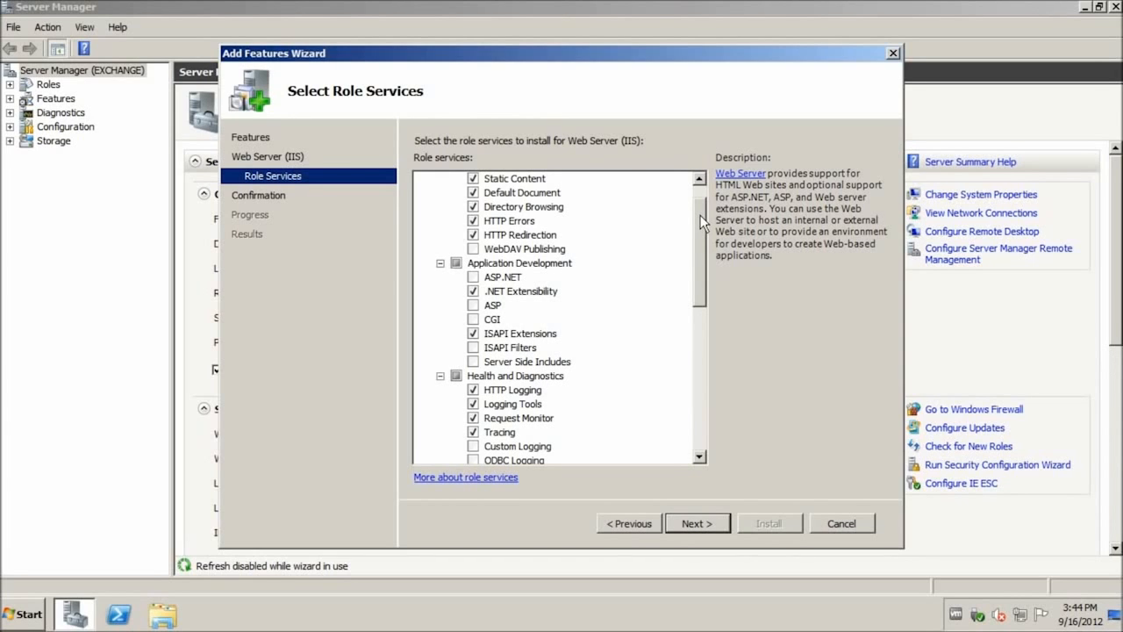
drag(700, 217, 699, 220)
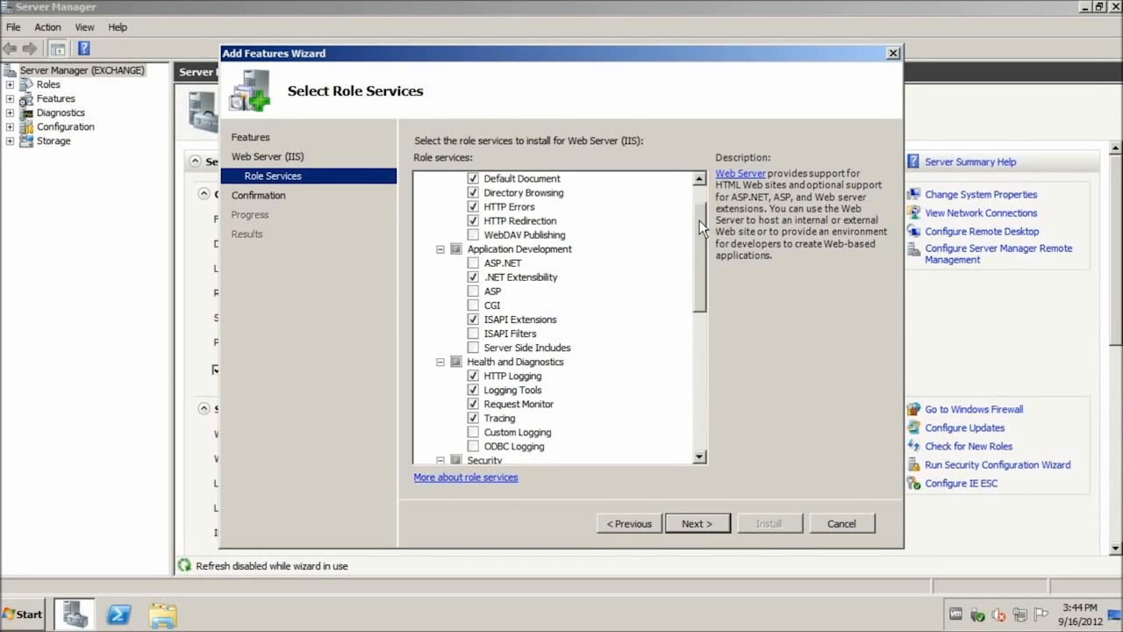
click(480, 264)
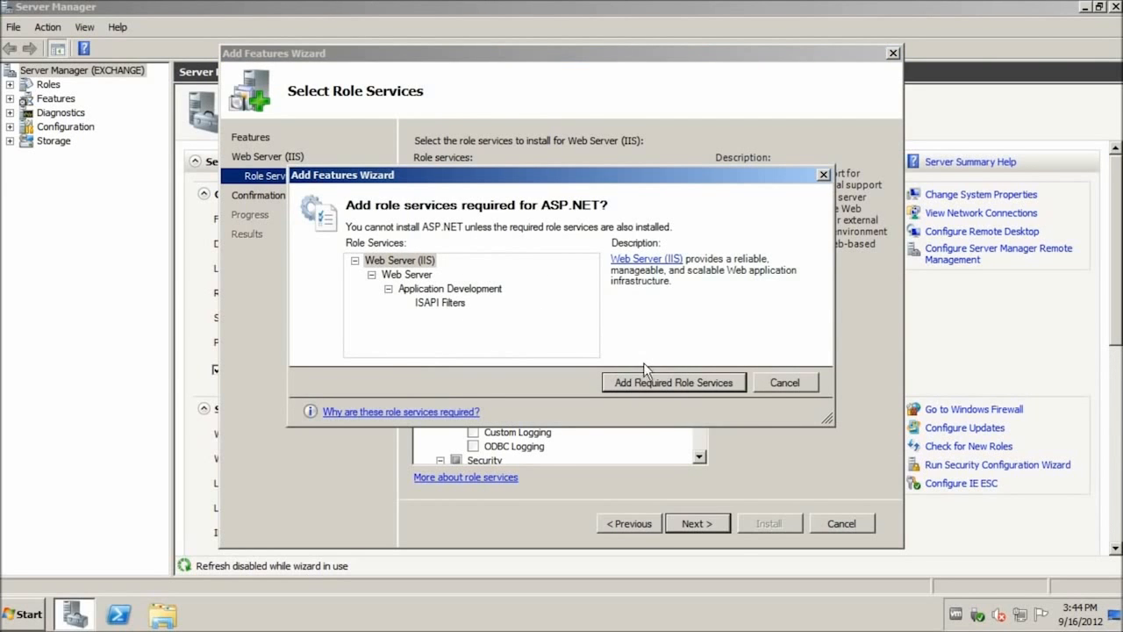
click(659, 385)
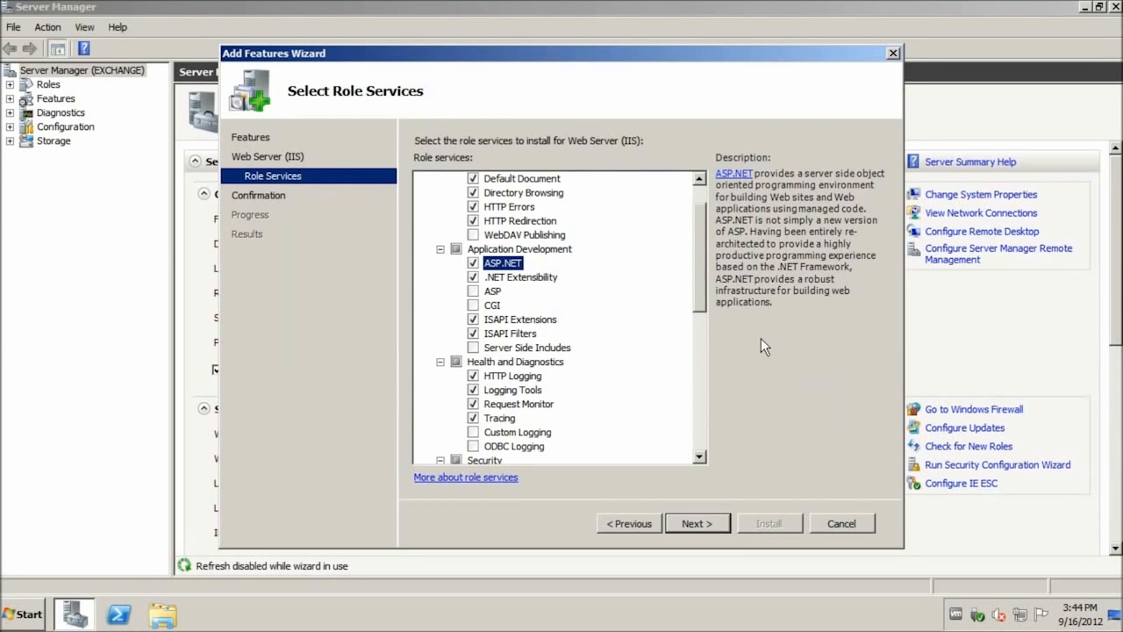
- Select the Digest Authentication role service under Security and Dynamic Content Compression under Performance
drag(699, 279, 689, 331)
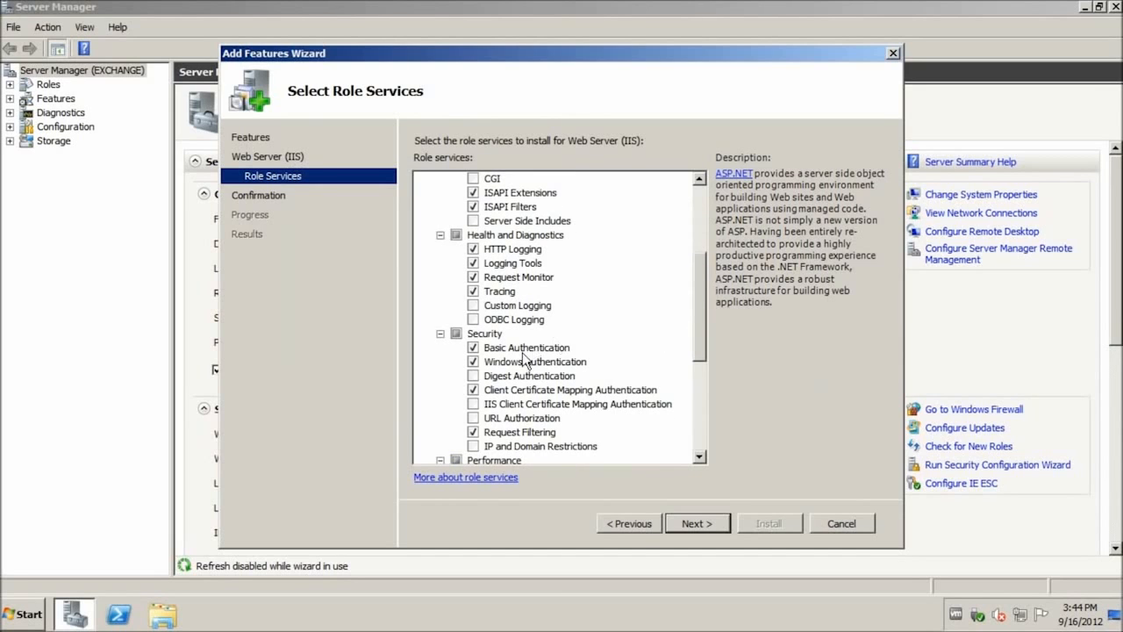
click(503, 367)
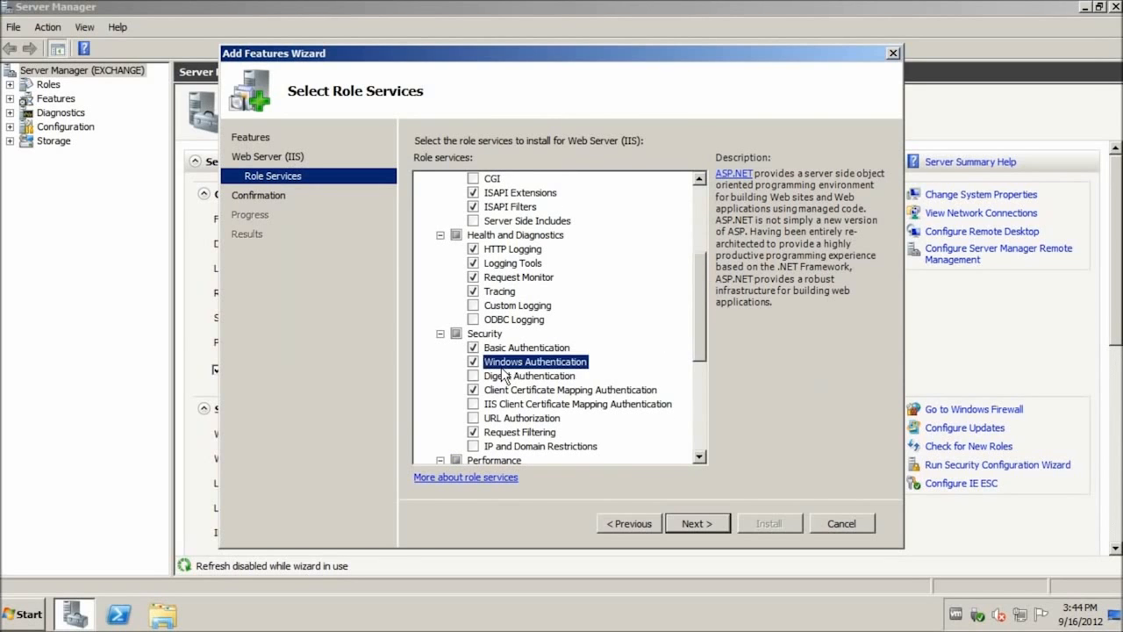
click(488, 379)
key(space)
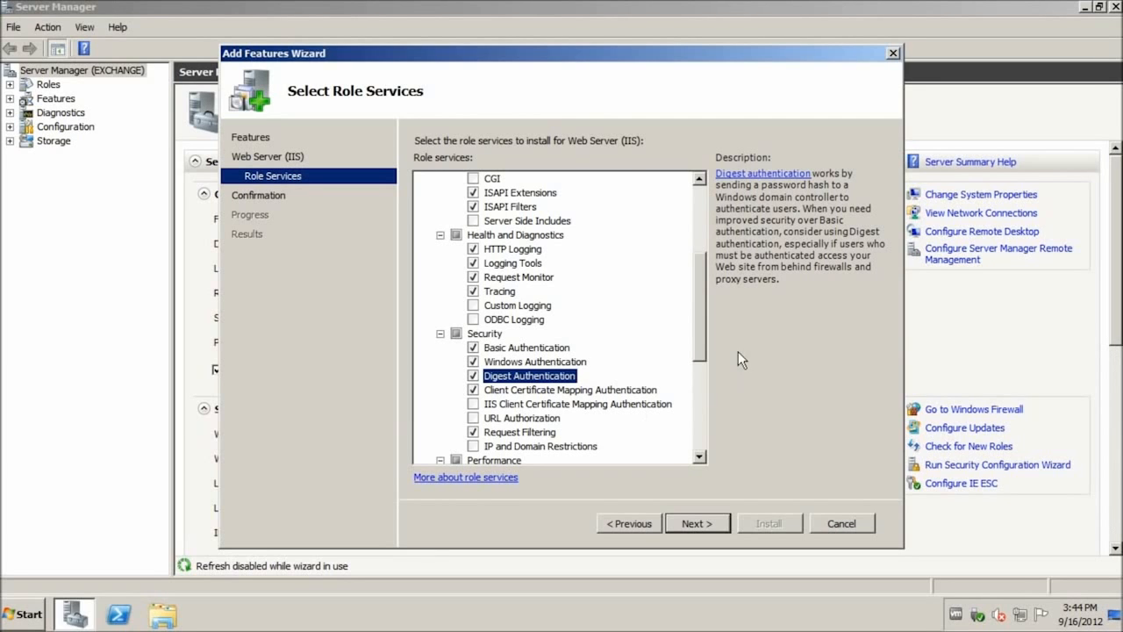
drag(700, 318, 702, 397)
click(472, 292)
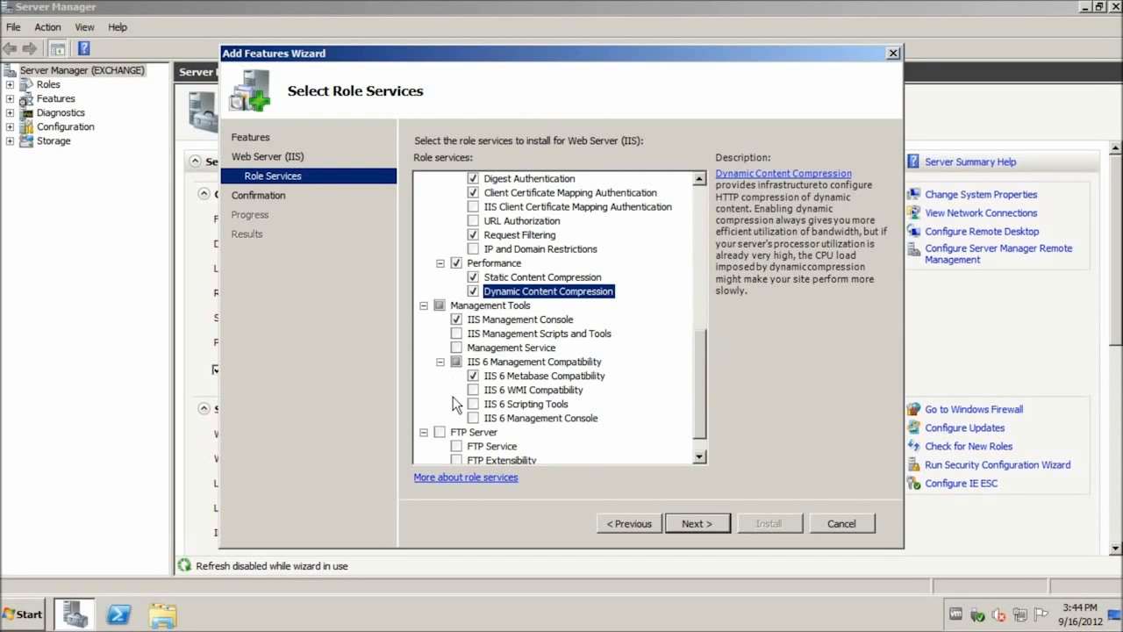
- Select IIS 6 Scripting Tools with its required role services and IIS 6 Management Console, and start the installation
click(479, 401)
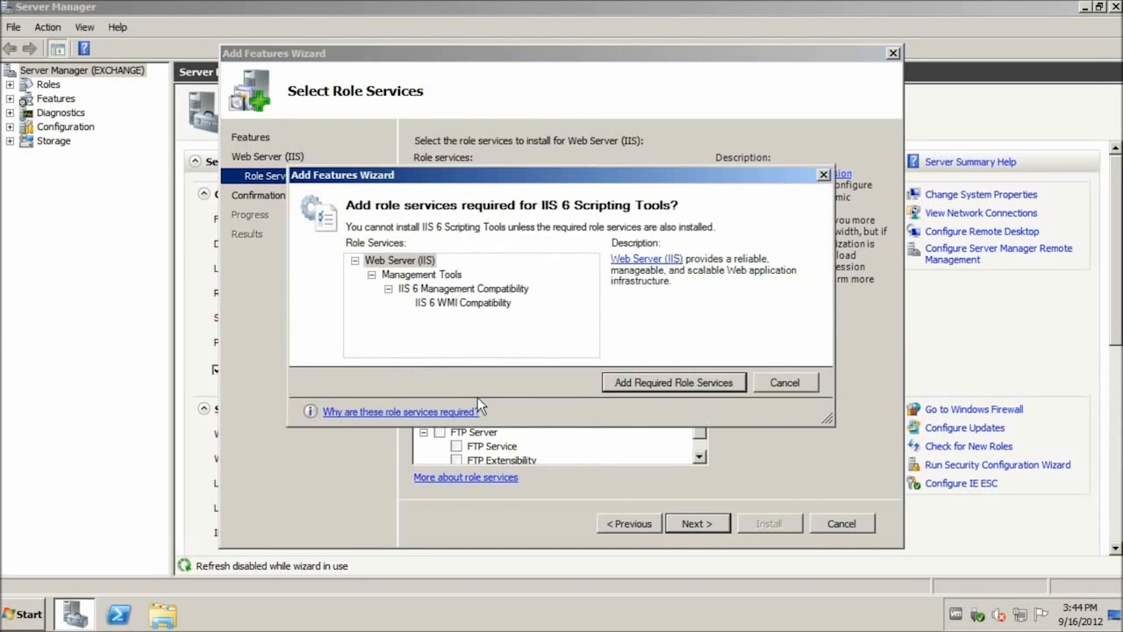
click(667, 382)
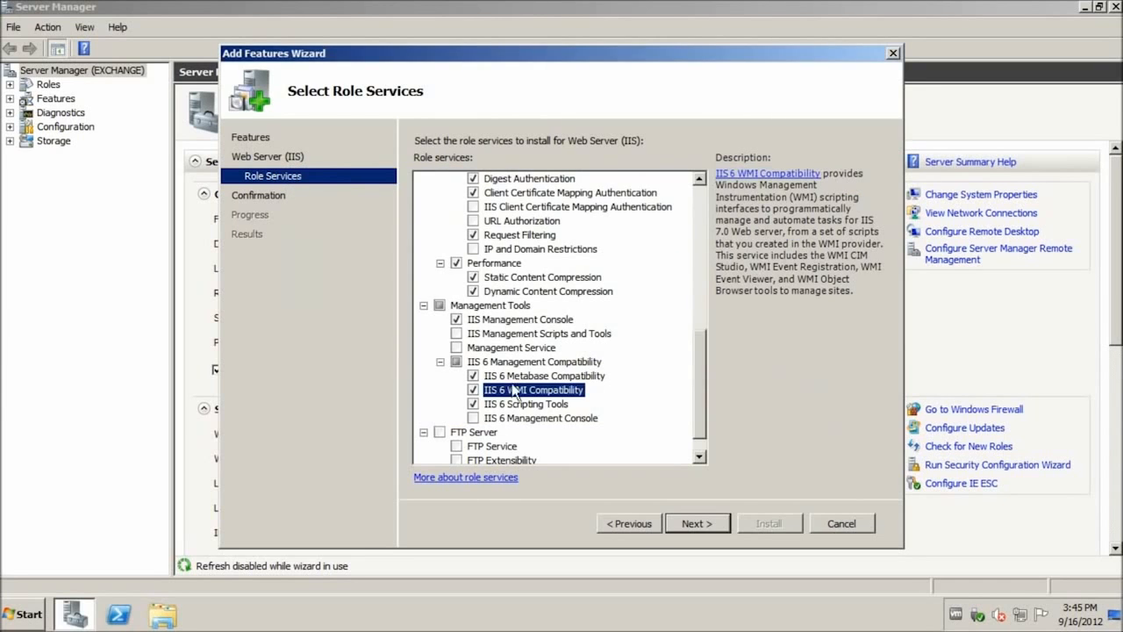
click(474, 418)
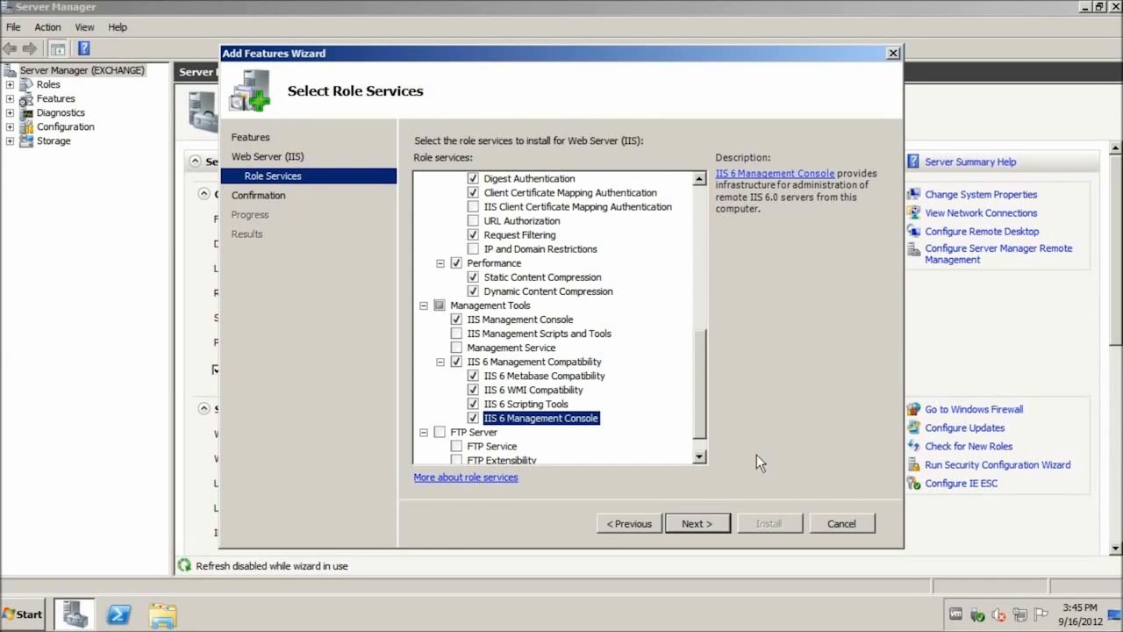
click(712, 523)
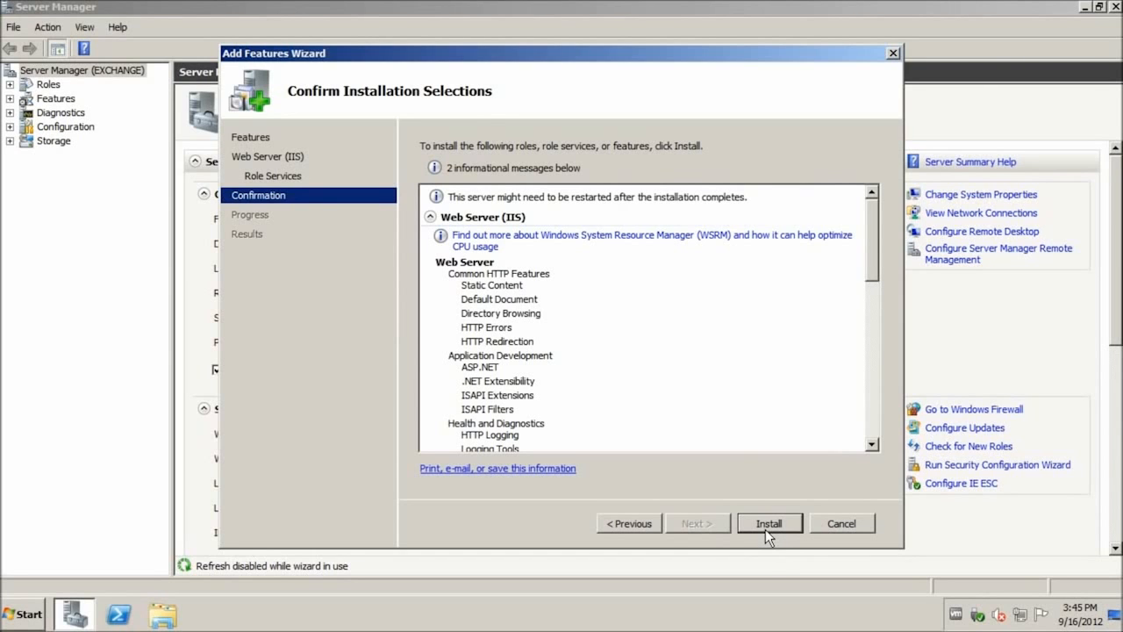
click(765, 527)
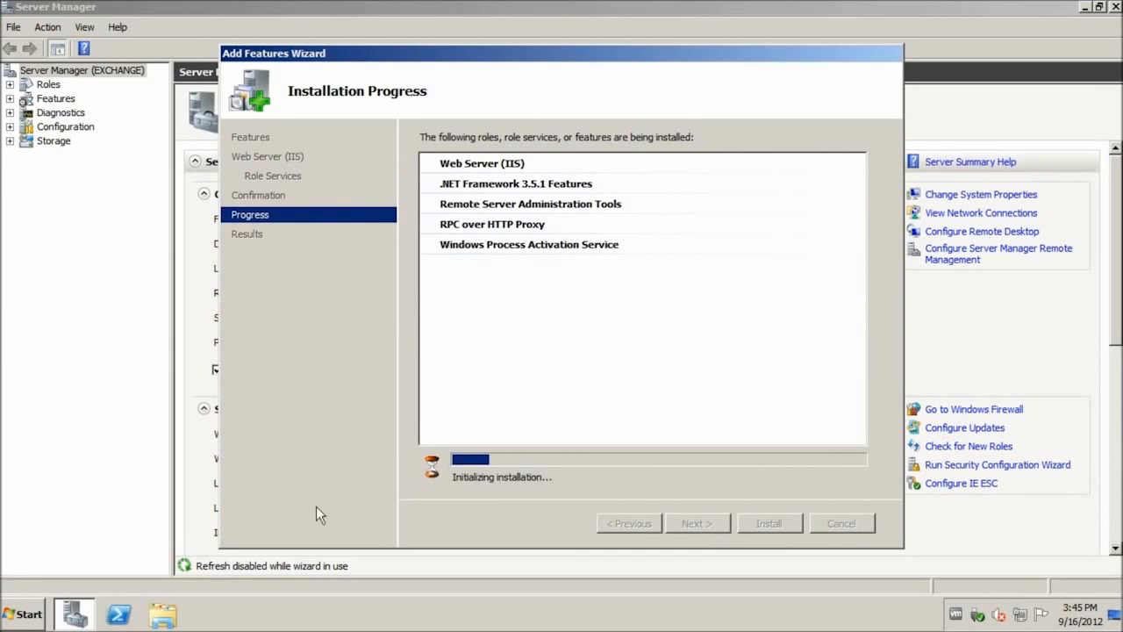
- Open the Services console from the administrative tools
click(42, 616)
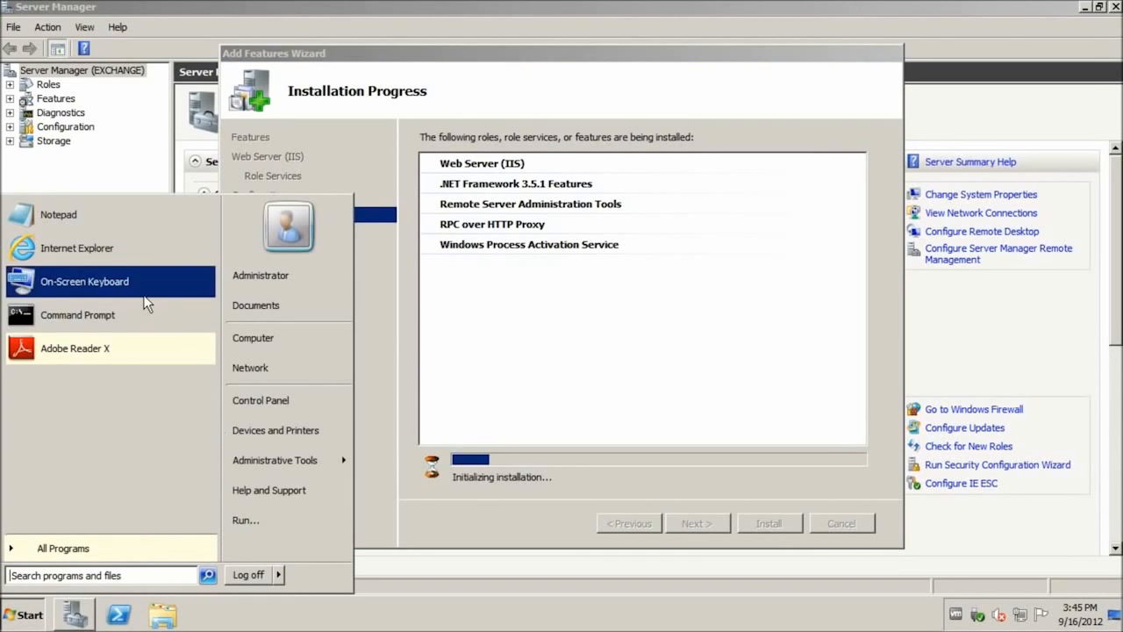
click(290, 461)
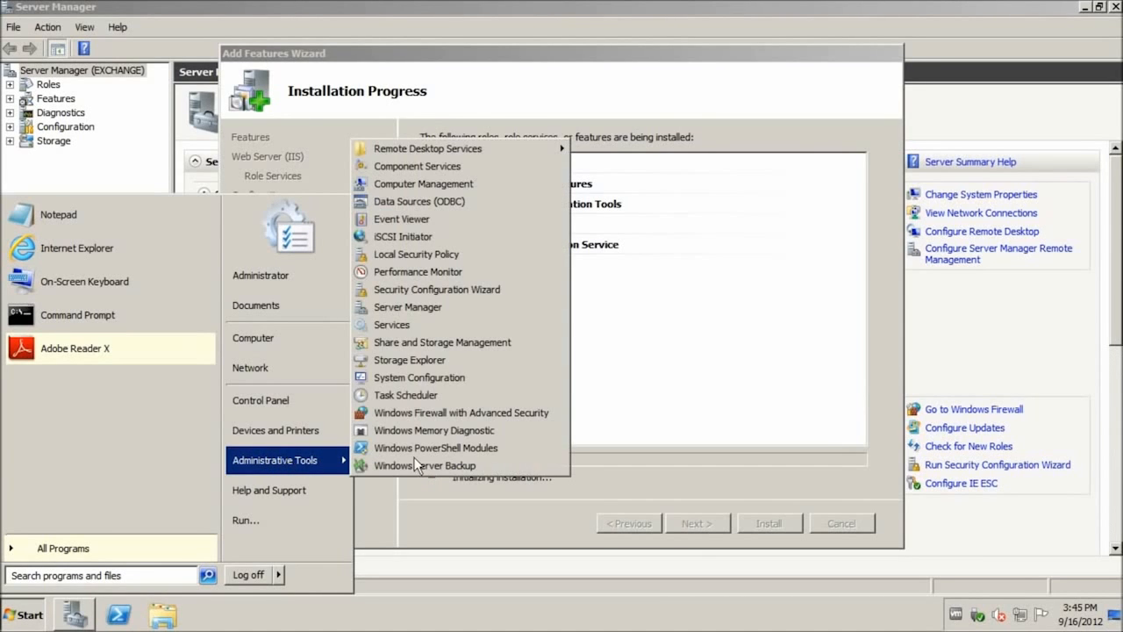
click(430, 330)
- Set the startup type of the Net.Tcp Port Sharing Service to Automatic and close the Services console
click(511, 323)
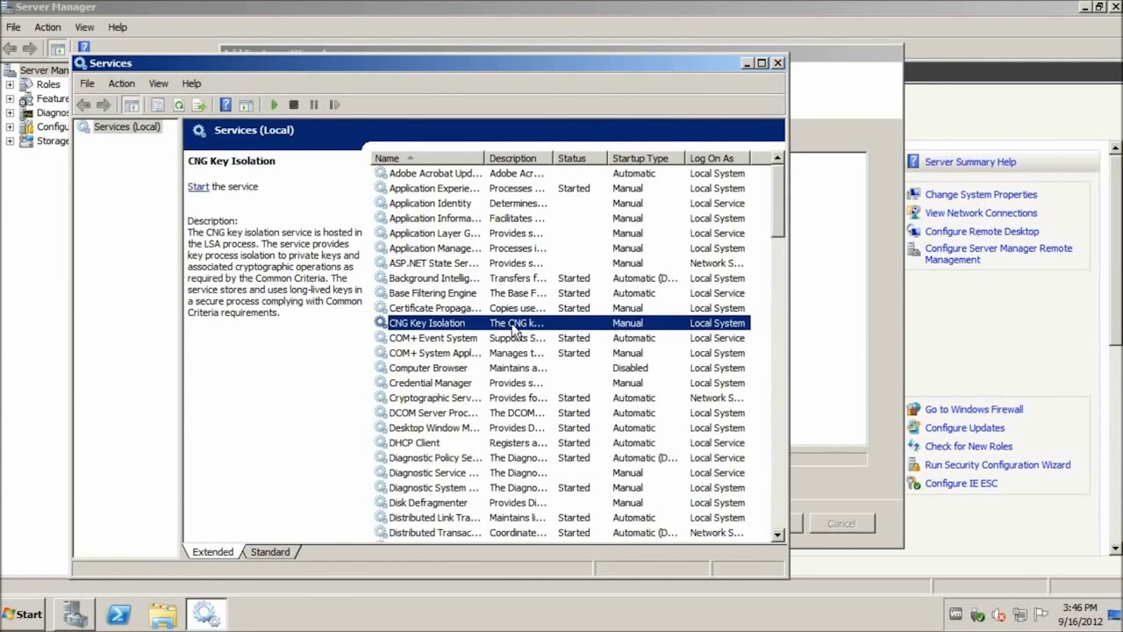
key(n)
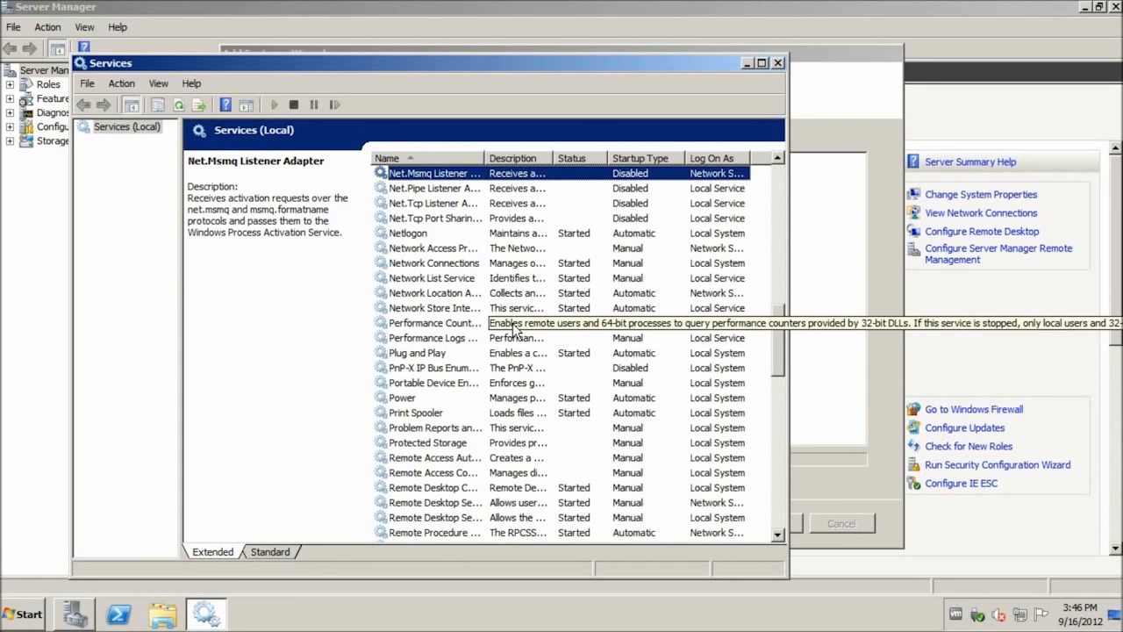
right_click(433, 221)
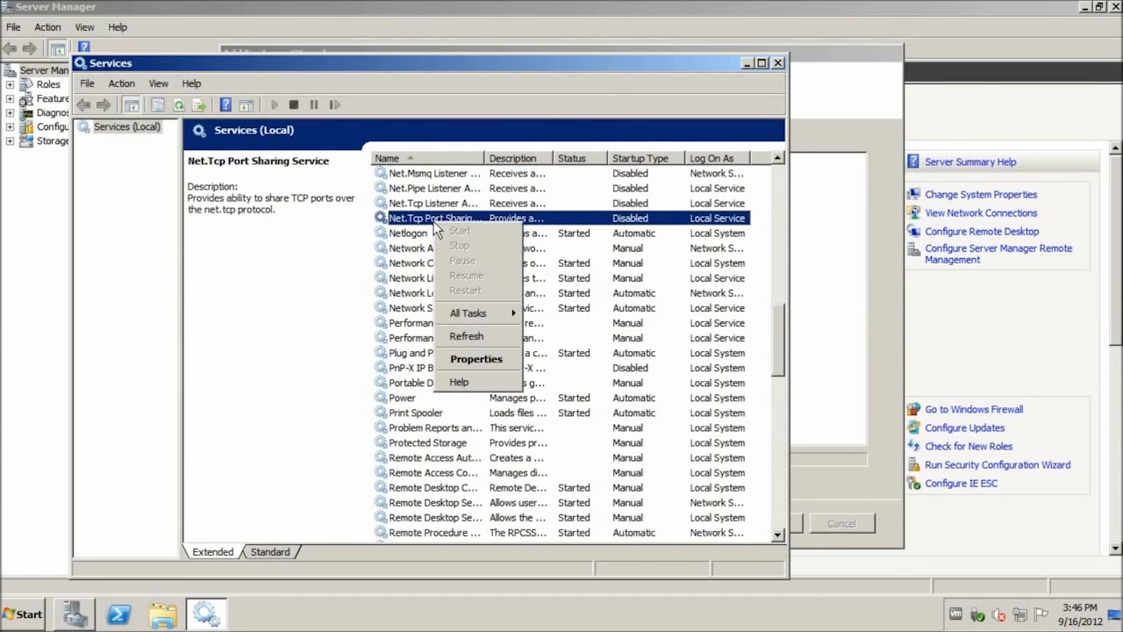
click(467, 362)
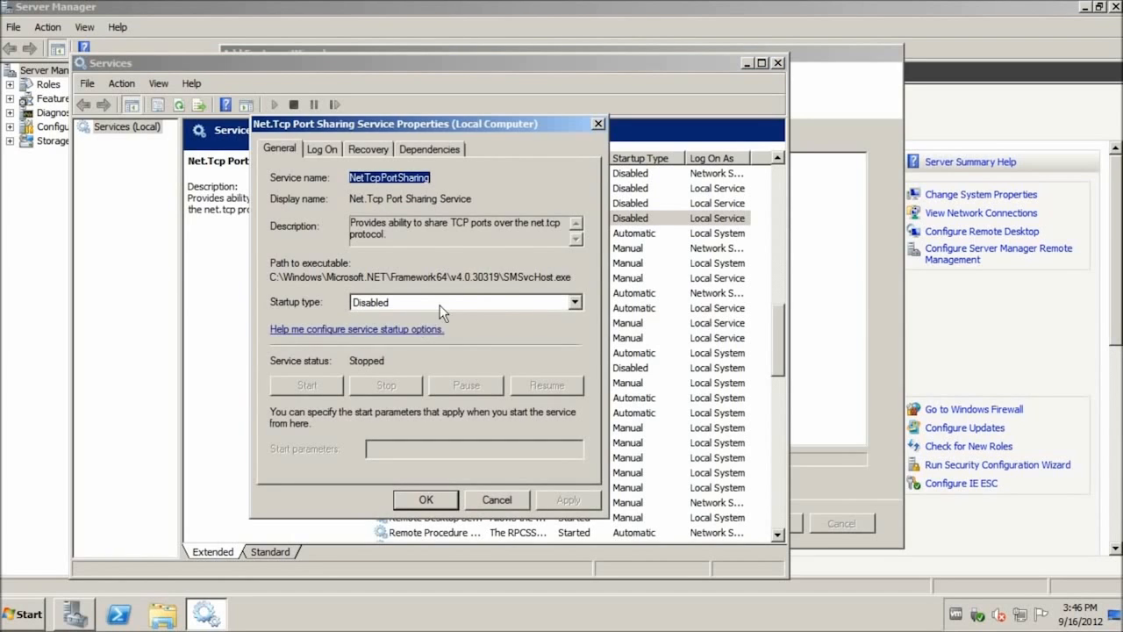
click(440, 302)
click(379, 335)
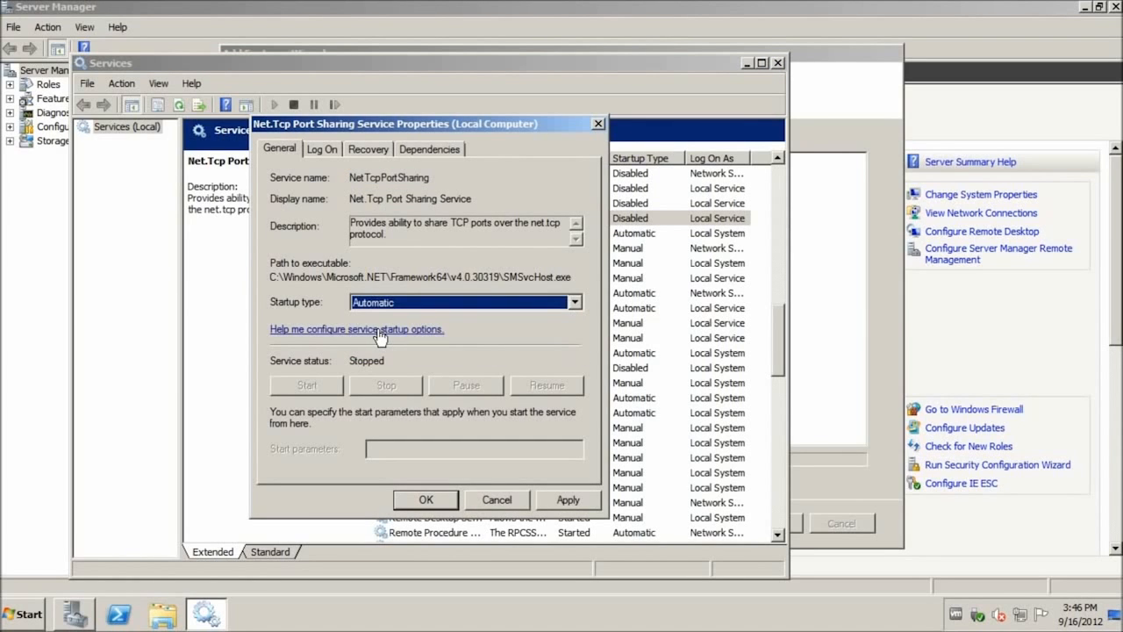
click(406, 506)
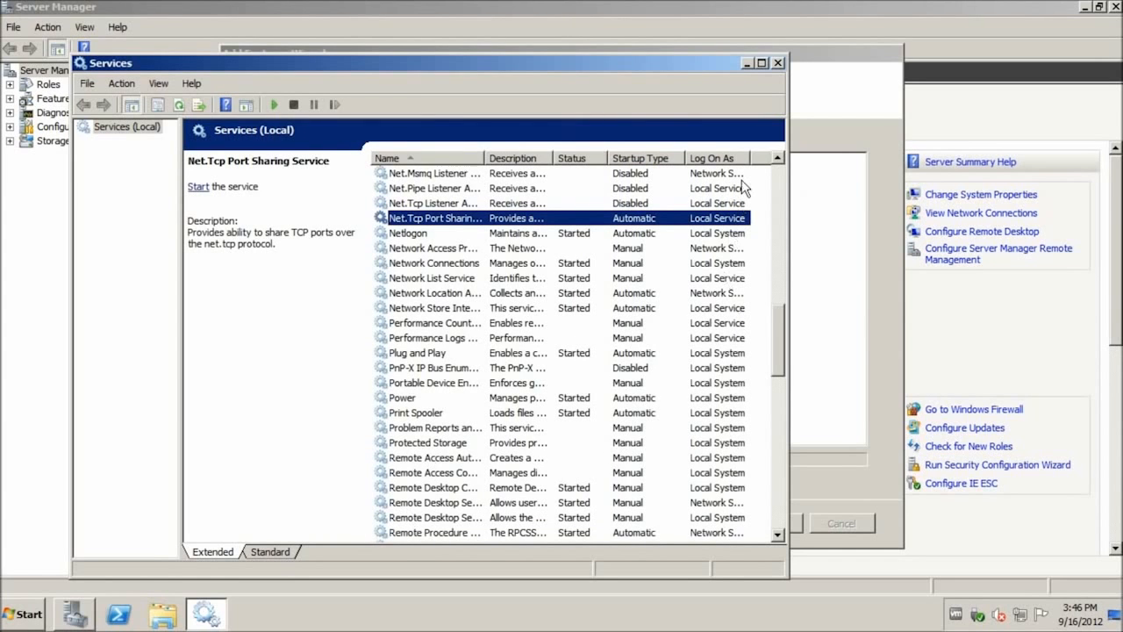
click(776, 64)
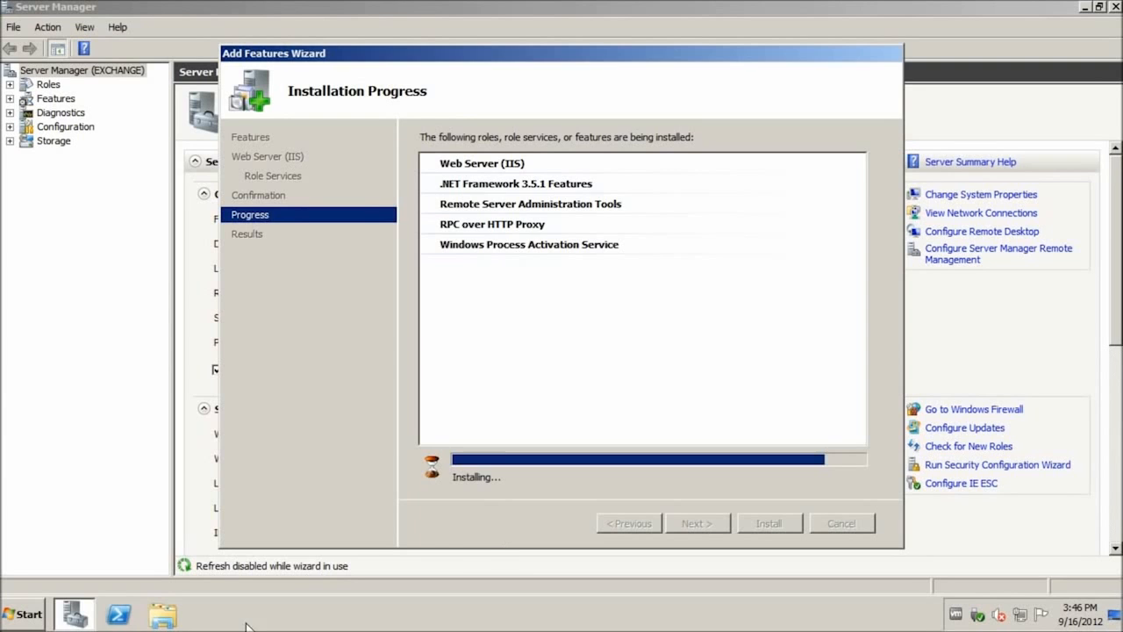
- Switch to Internet Explorer and complete its initial setup with the "Don't use recommended settings" option
click(40, 614)
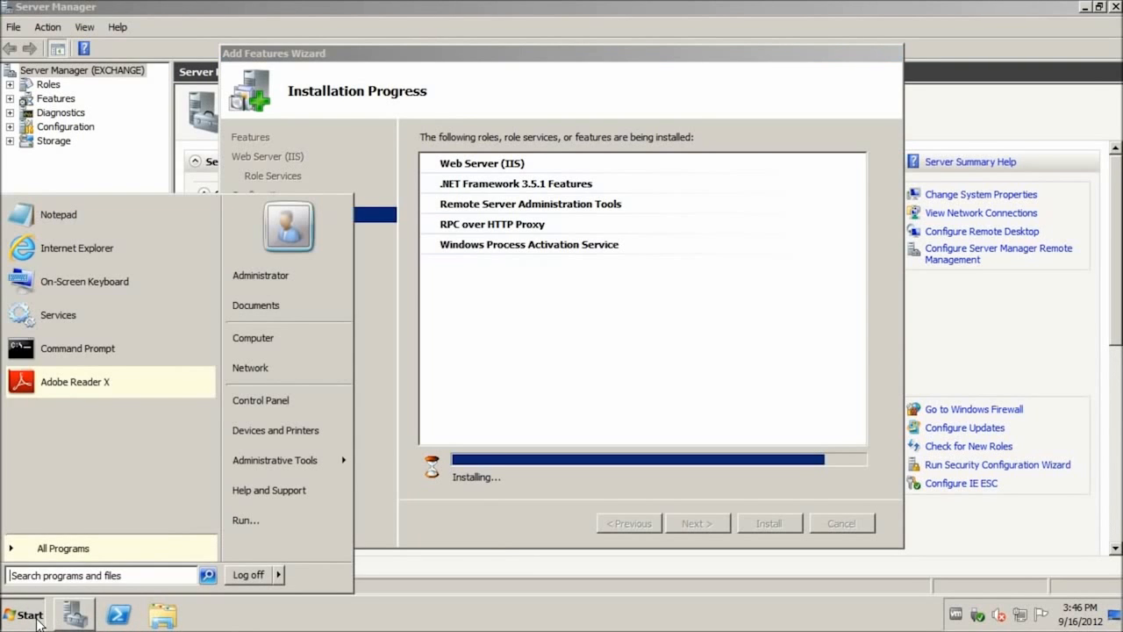
click(146, 258)
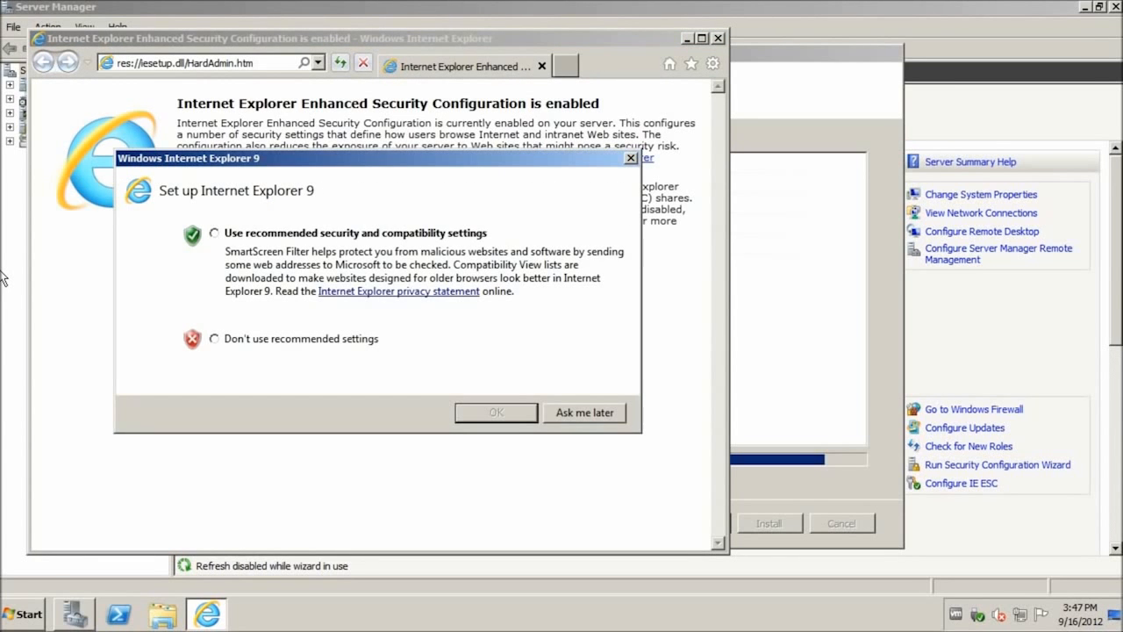
click(218, 339)
click(478, 411)
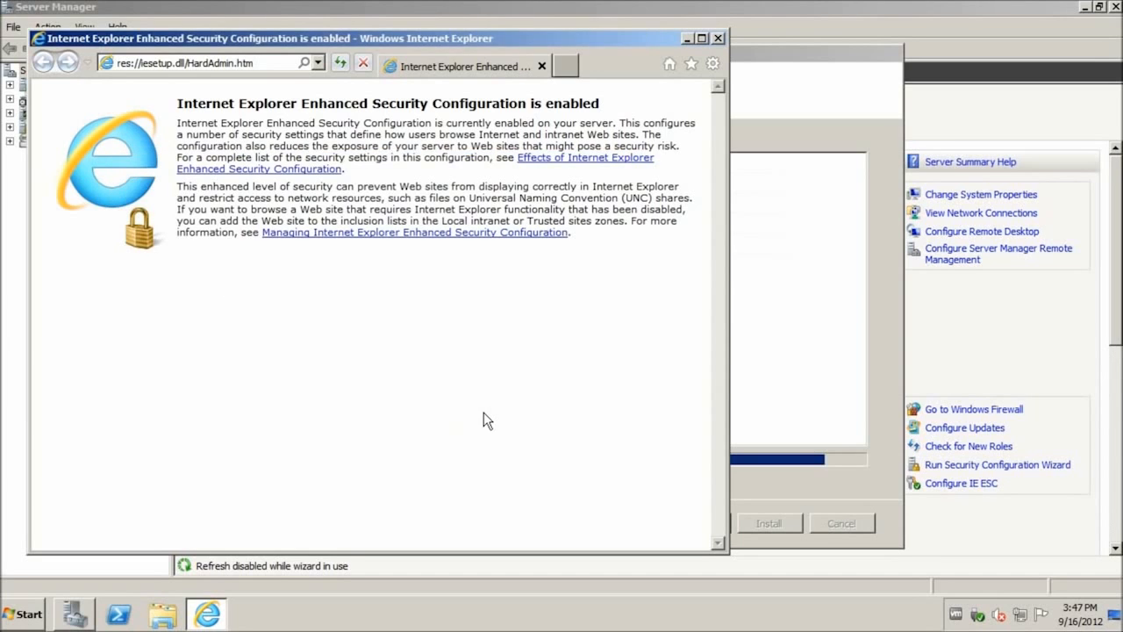
click(273, 64)
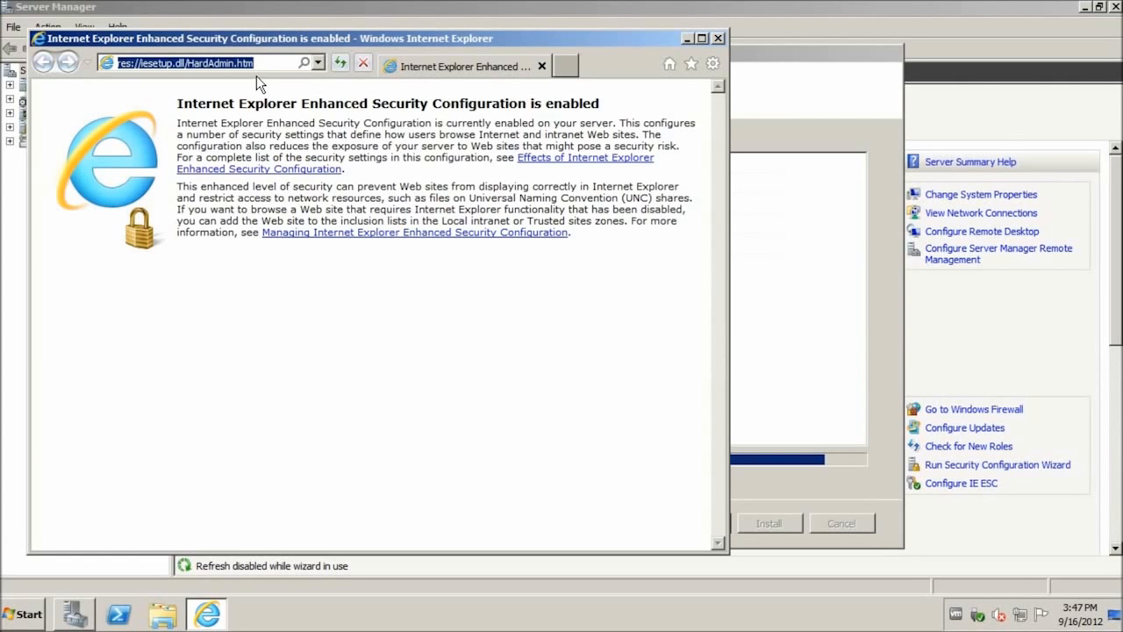
text(w)
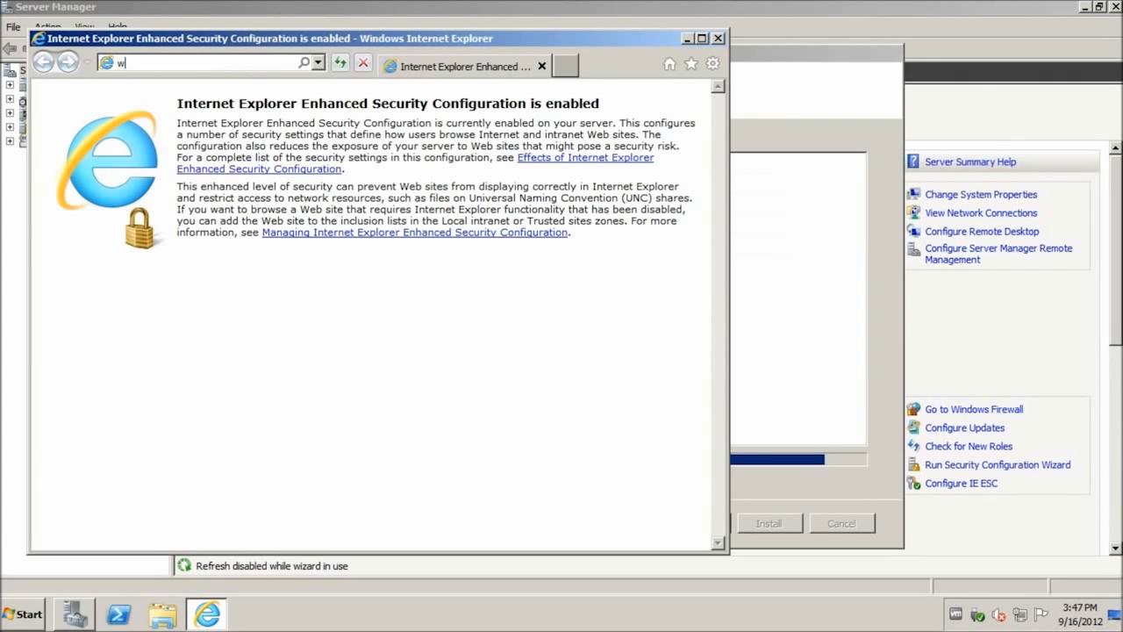
text(ww.microsoft.)
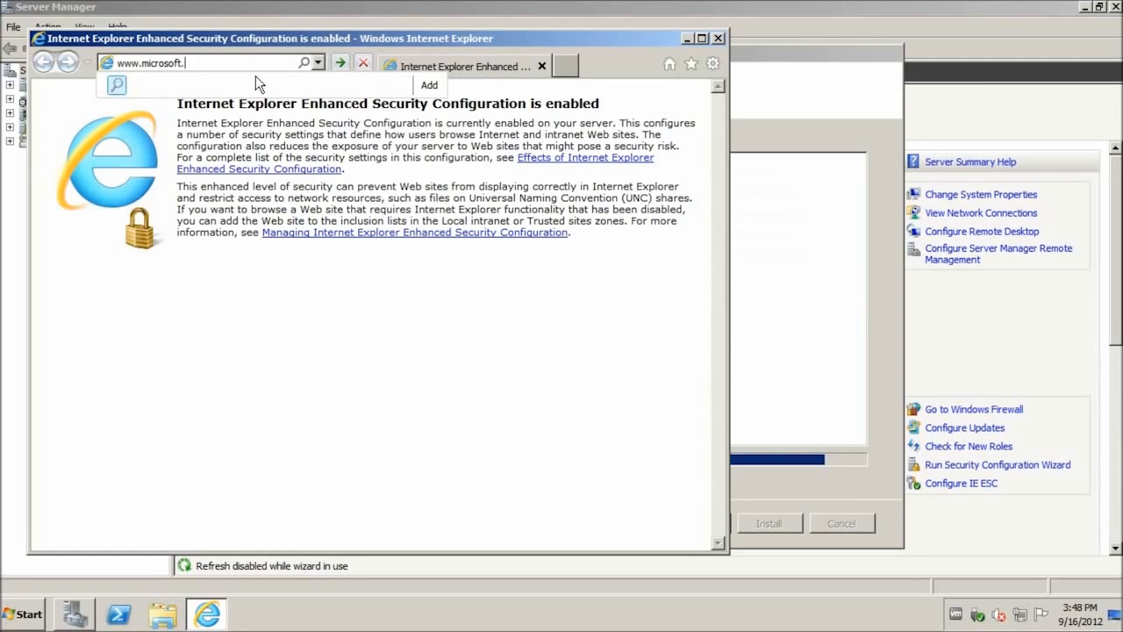
text(com/download/en/details.a)
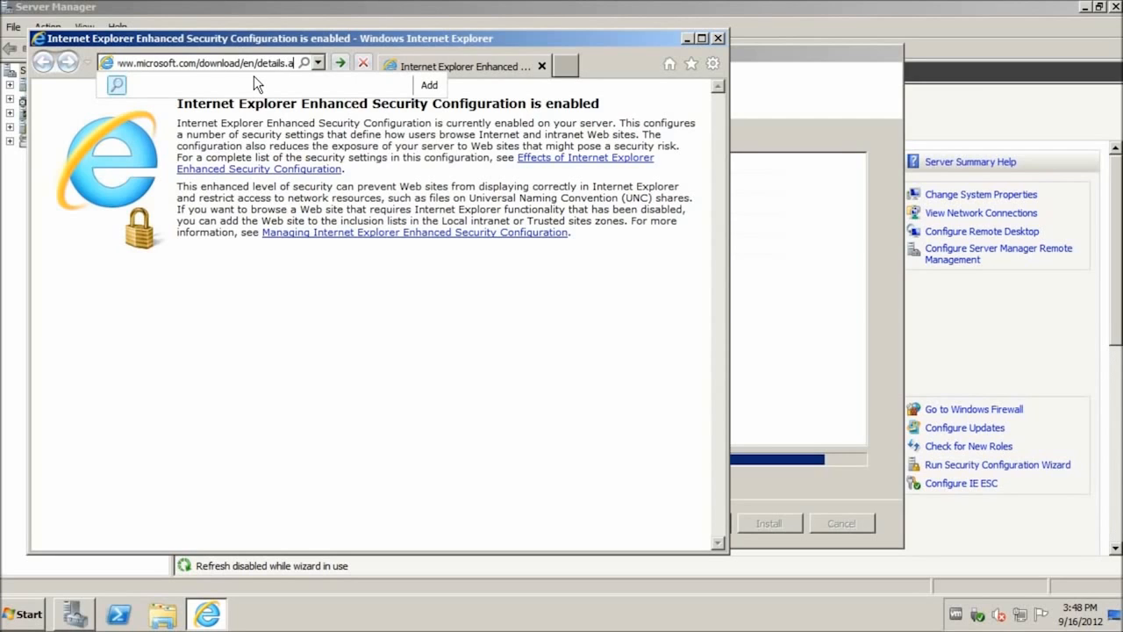
text(spx?id=)
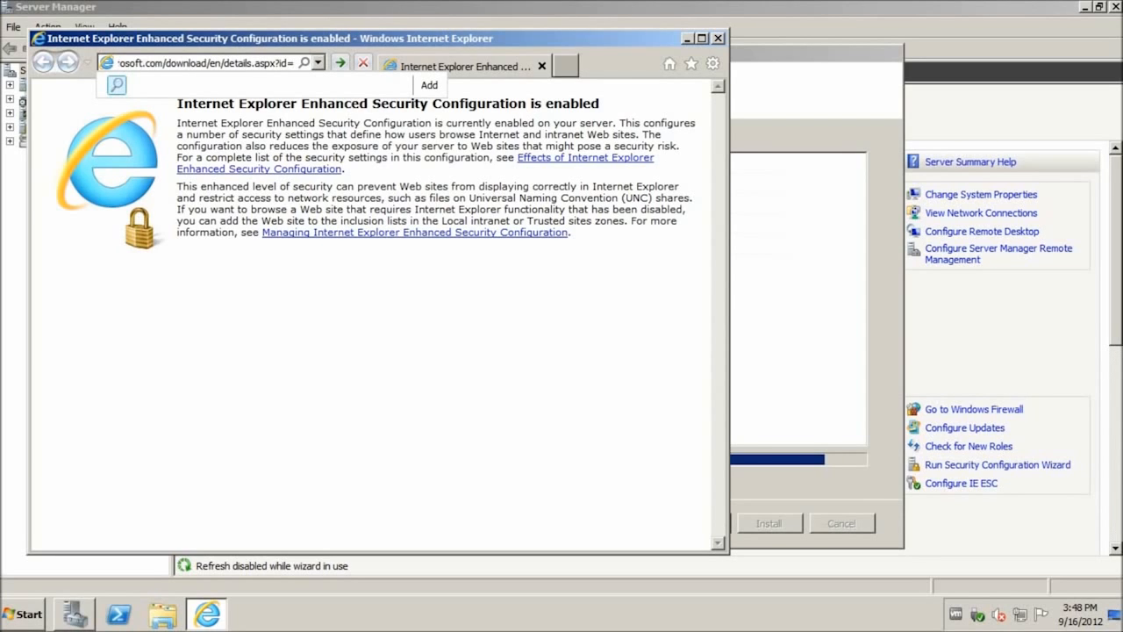
text(17062)
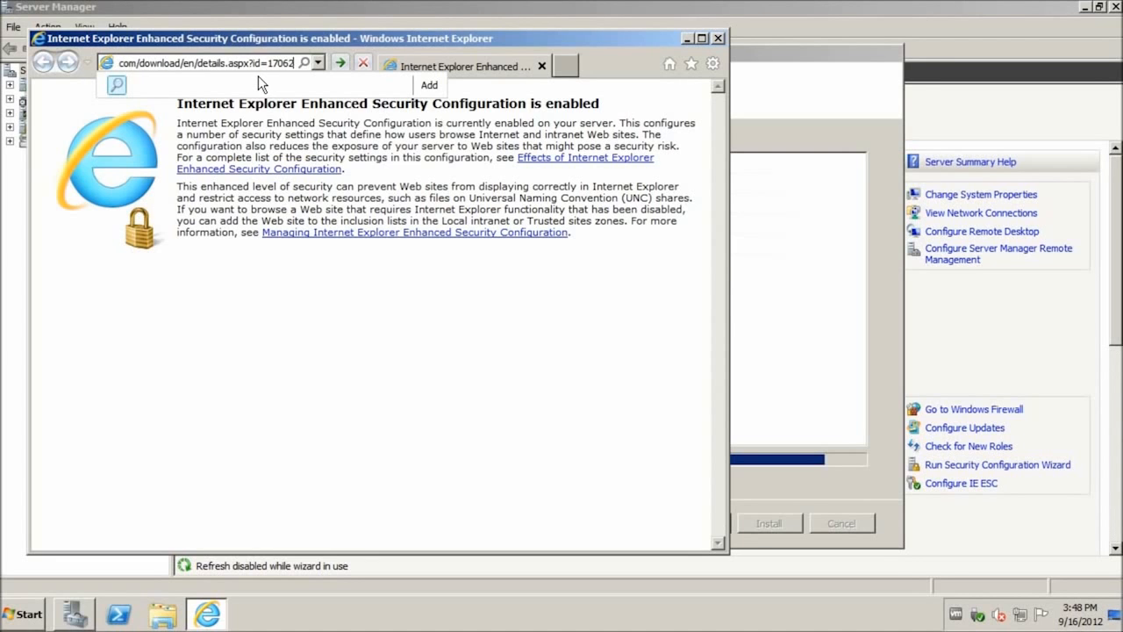
key(Return)
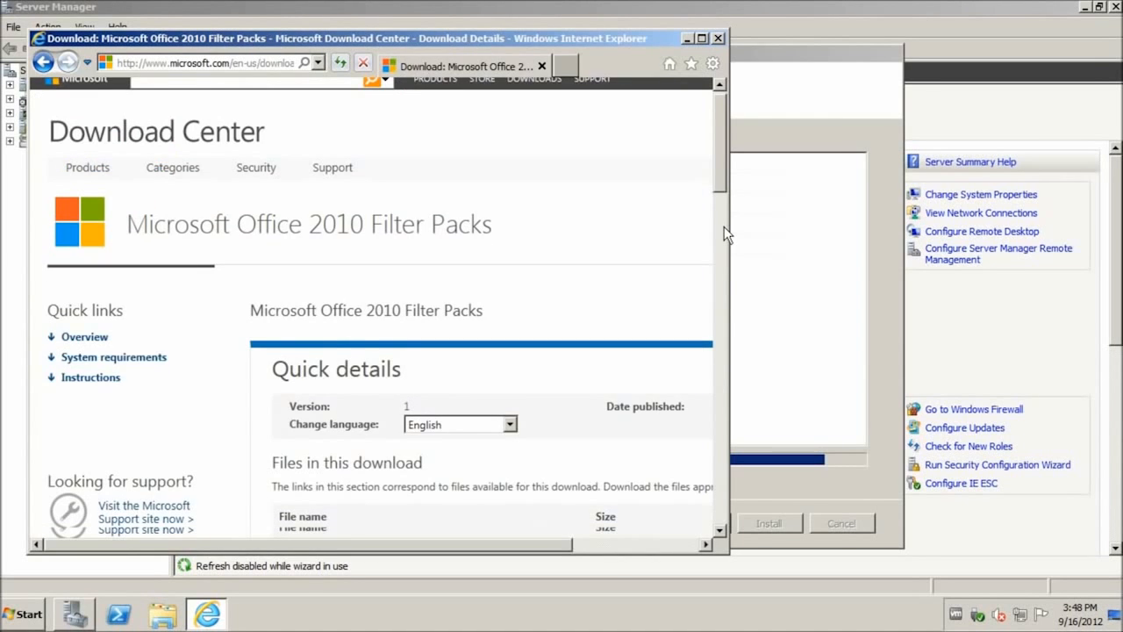
- Try to download FilterPack64bit.exe, dismiss the security alert, and close the browser
click(724, 230)
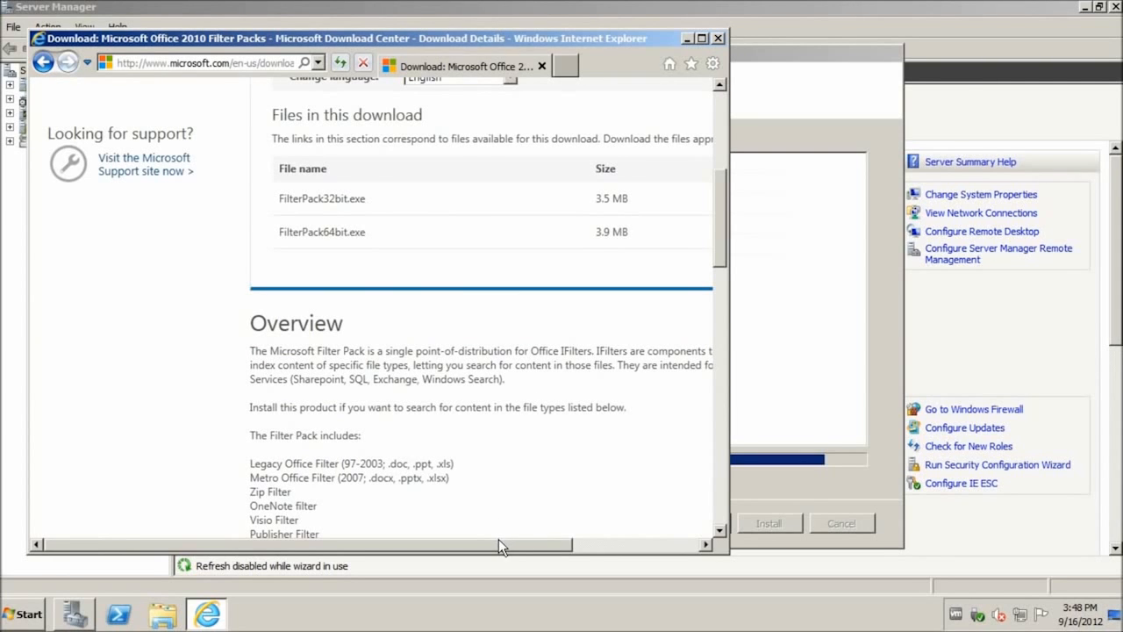
drag(481, 547, 589, 527)
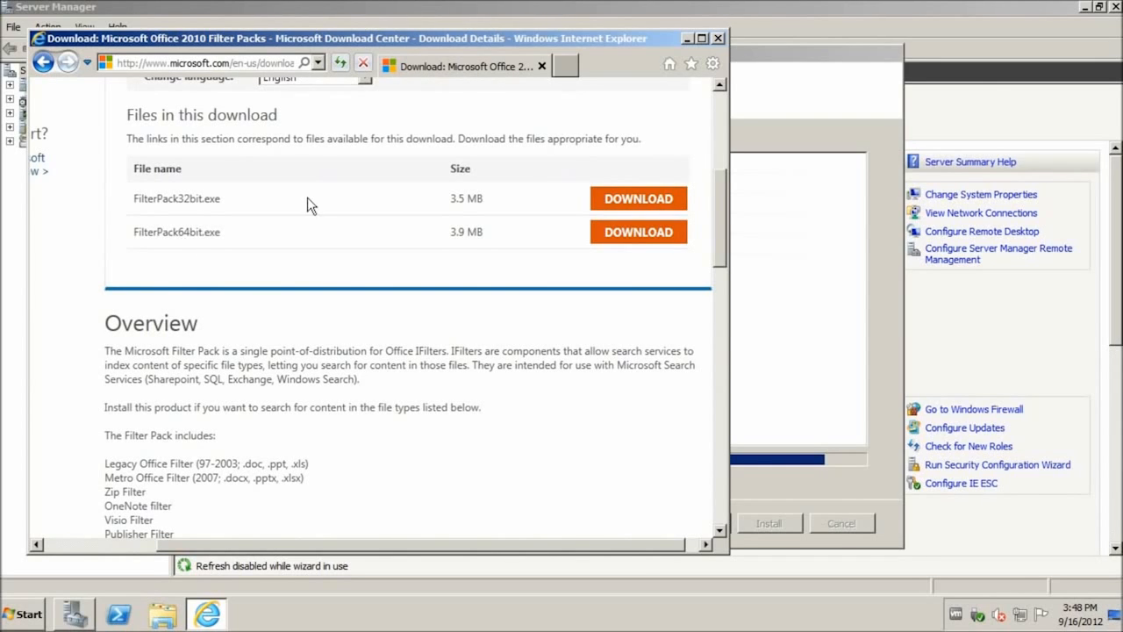
click(598, 246)
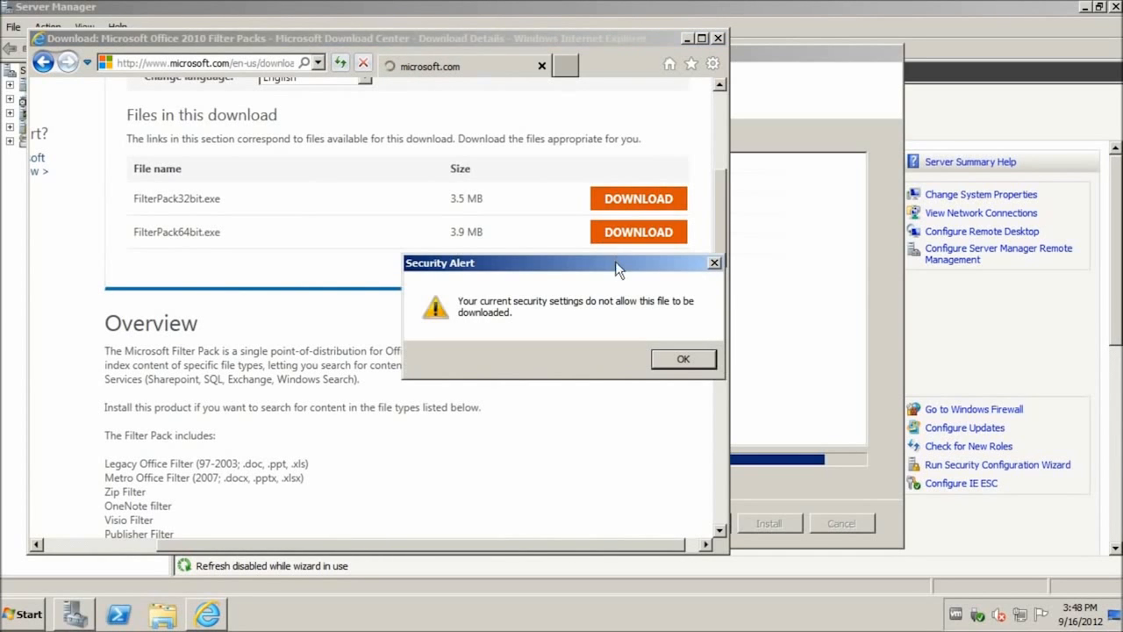
click(681, 361)
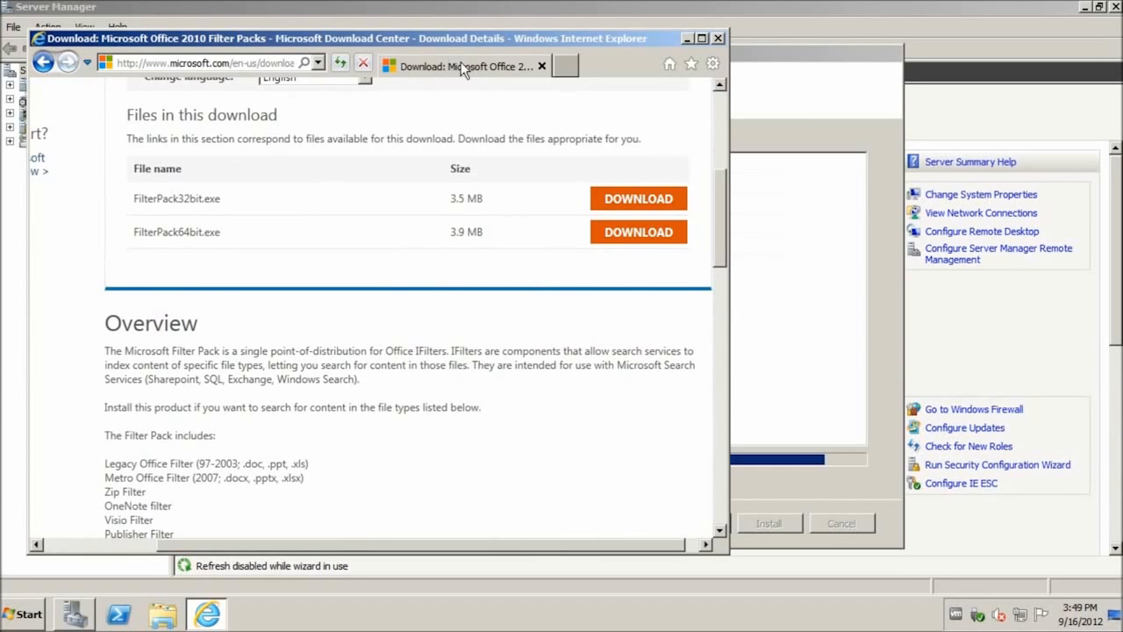
click(244, 62)
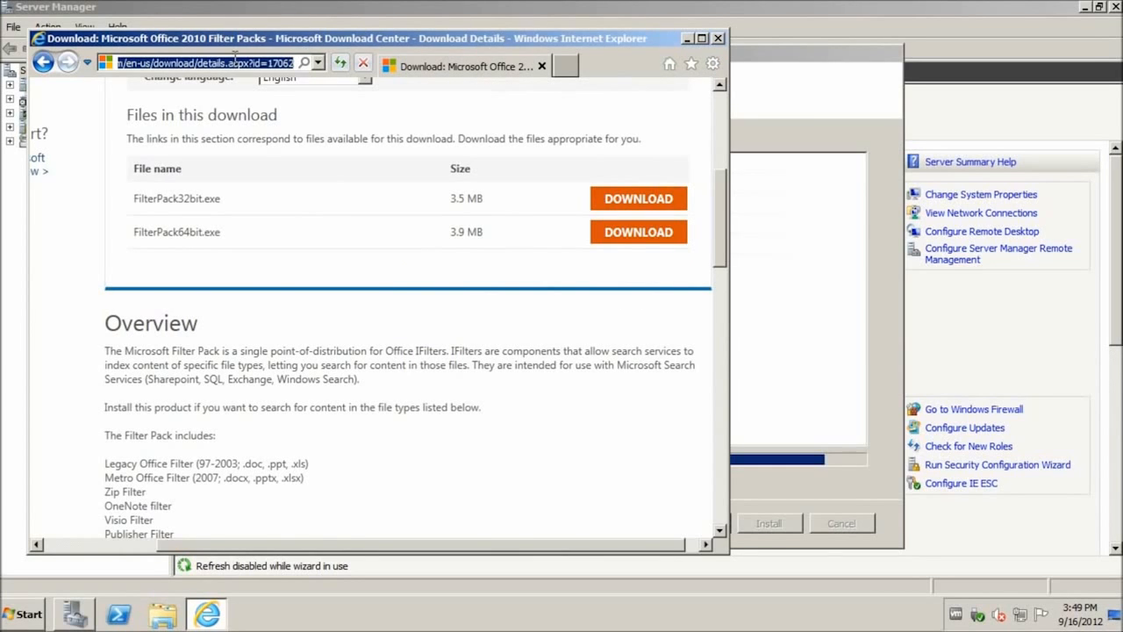
click(723, 39)
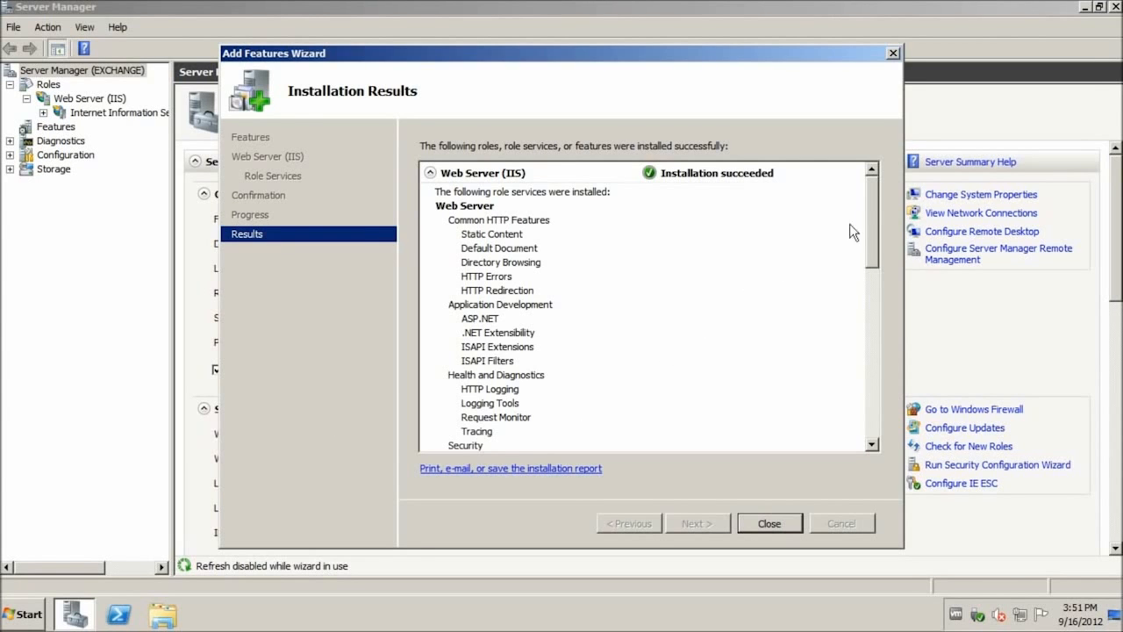
- Review the installation results for the added role services and features, and close the Add Features Wizard
drag(878, 209, 850, 397)
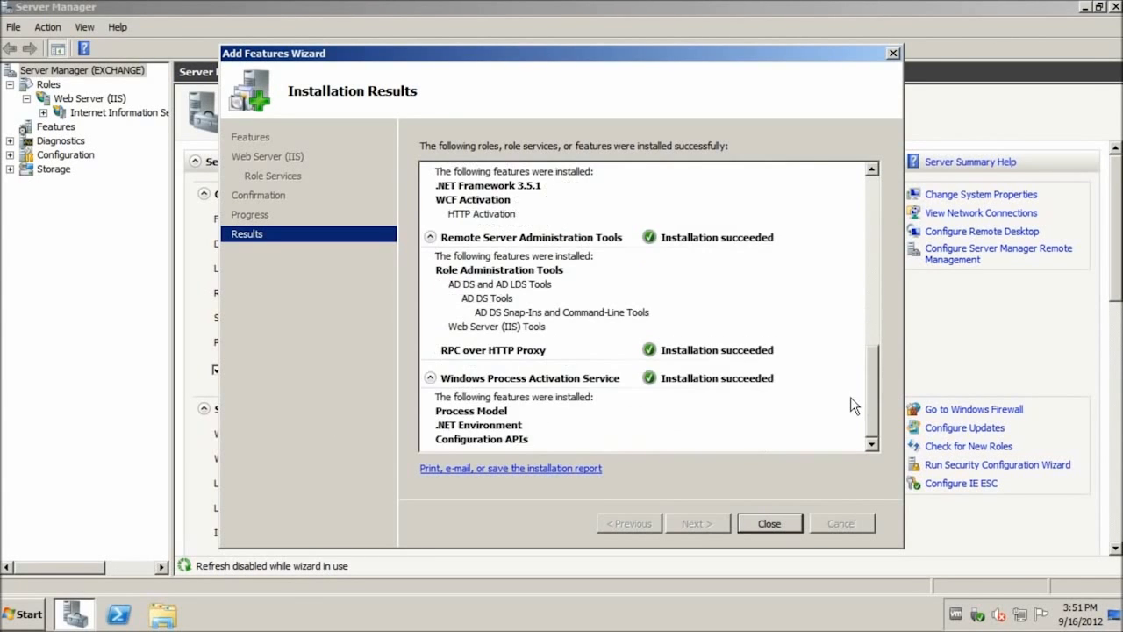
click(775, 521)
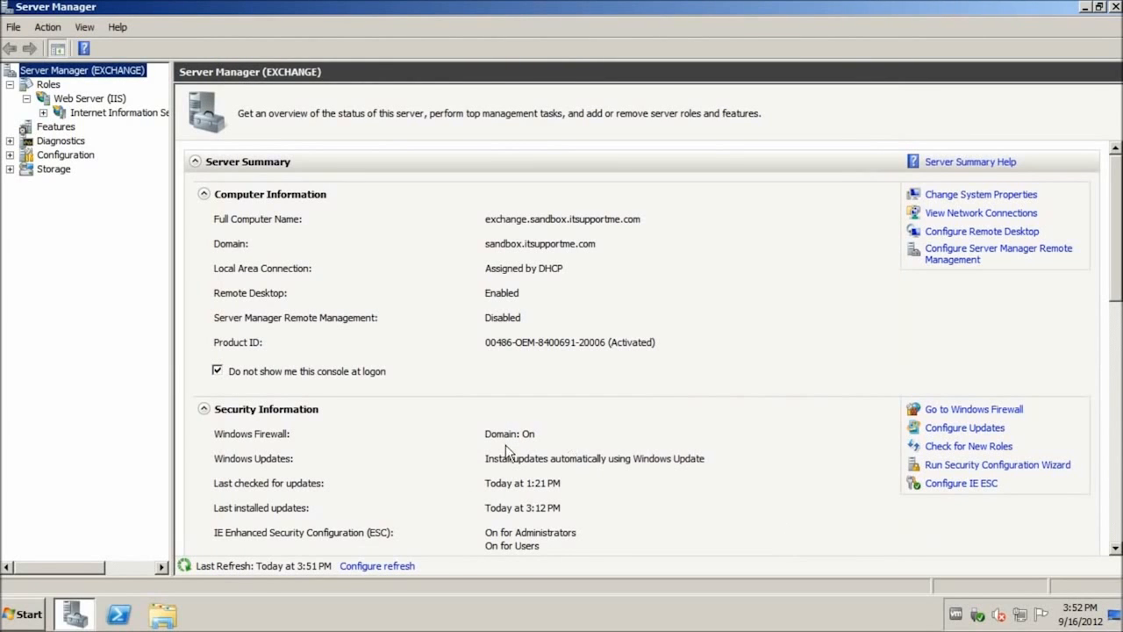
- Open Active Directory Users and Computers and show the contents of the Users container in the sandbox.itsupportme.com domain
click(26, 614)
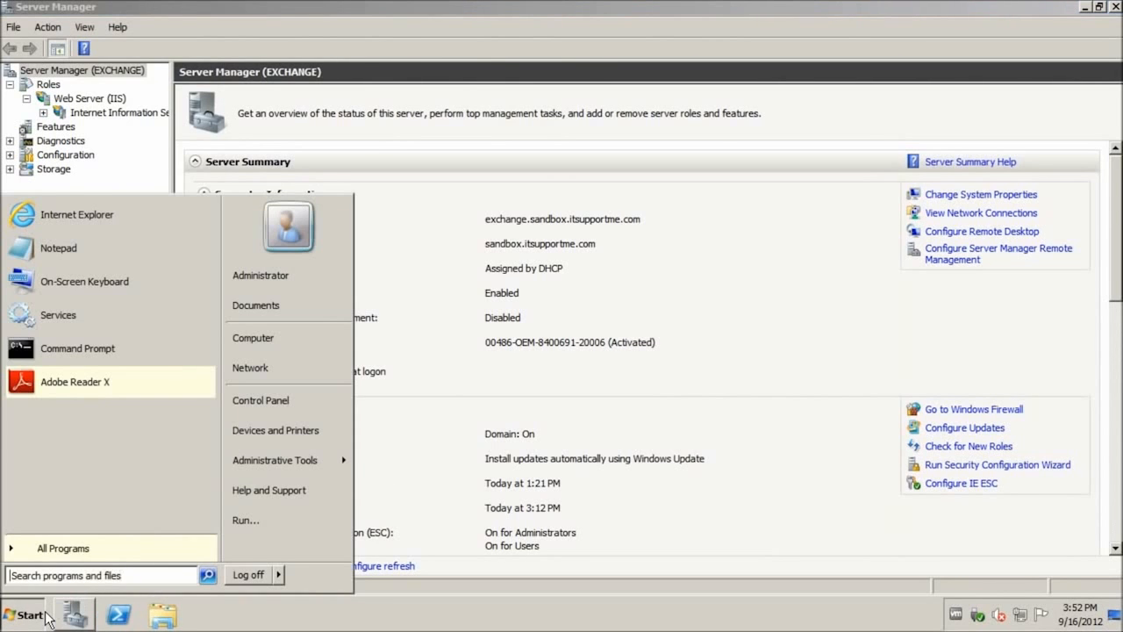
mouse_move(307, 462)
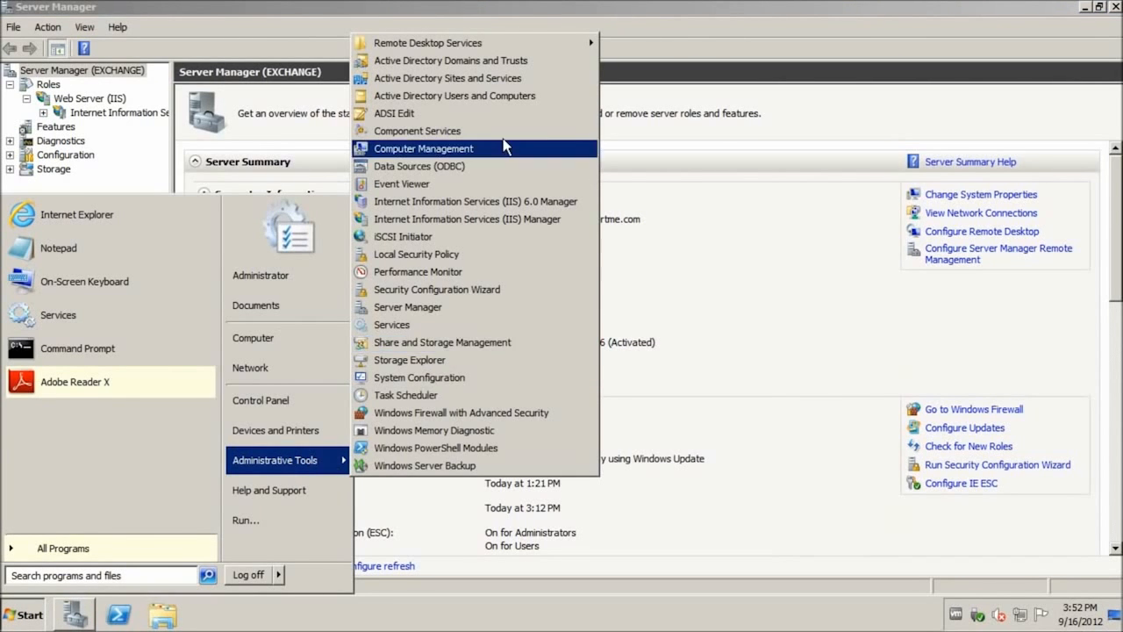
click(449, 96)
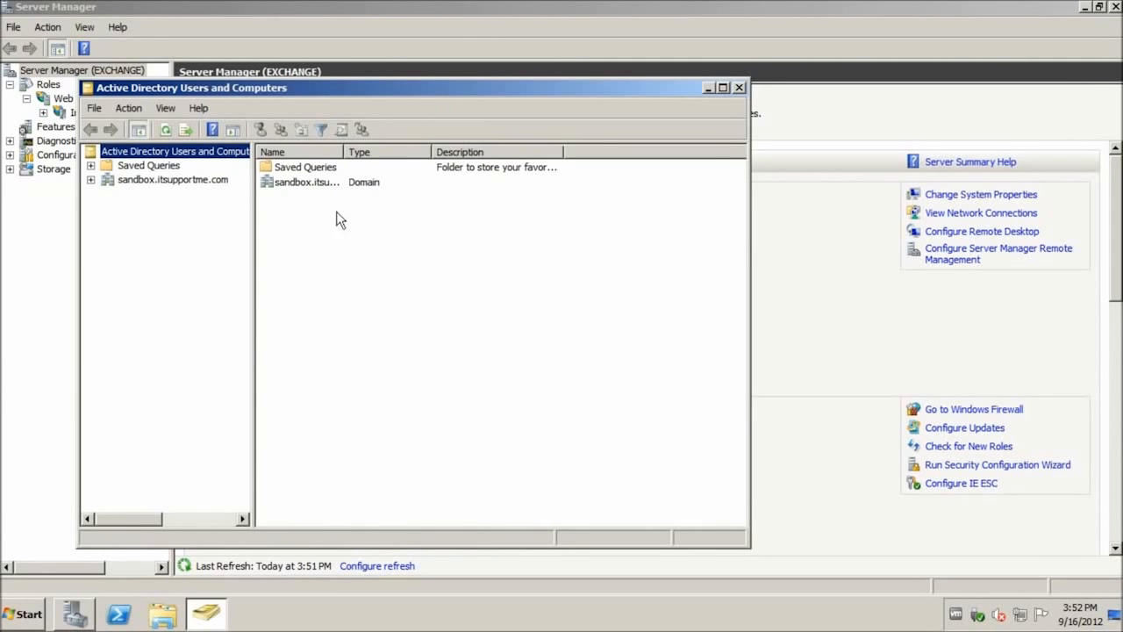
click(90, 180)
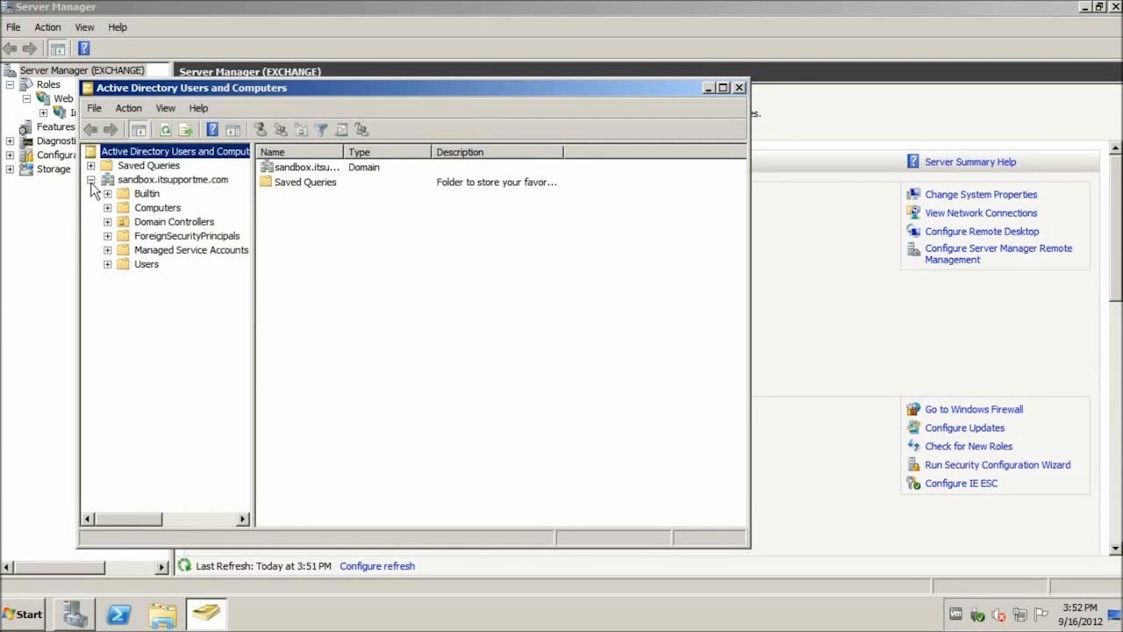
click(106, 264)
click(145, 263)
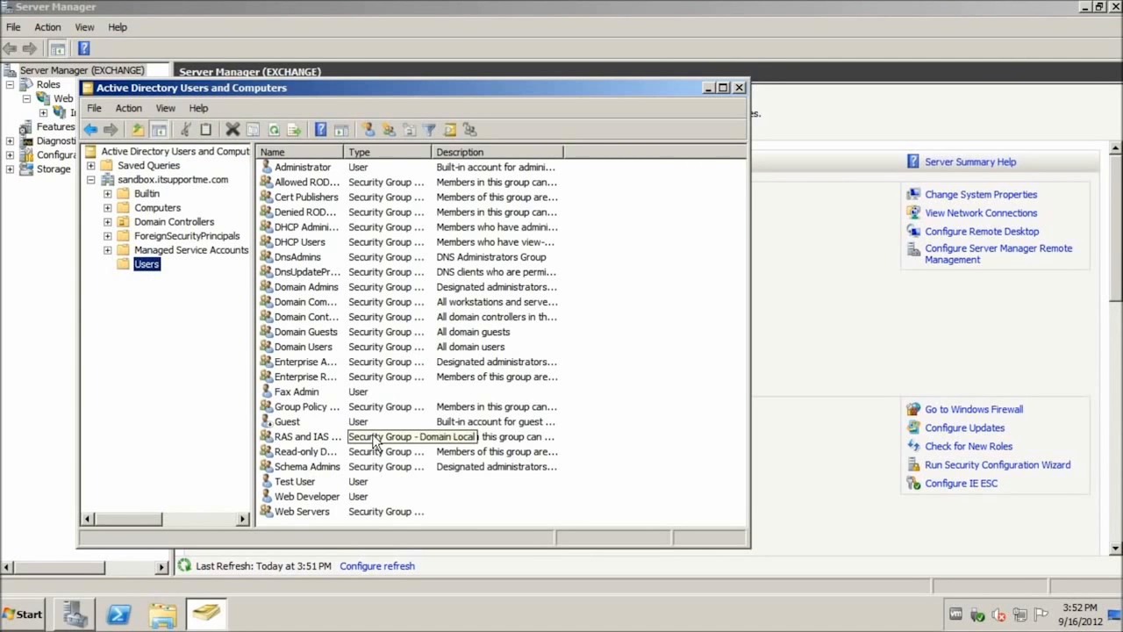
- Locate the Enterprise Admins and Schema Admins groups and the Administrator account, and close Active Directory Users and Computers
click(326, 369)
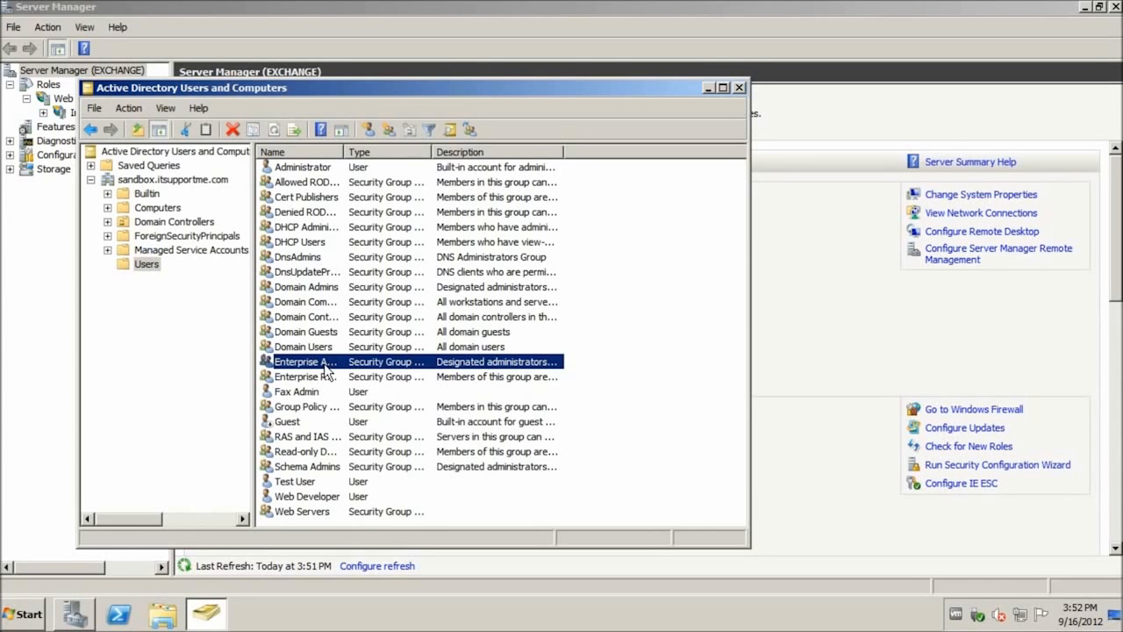
click(321, 481)
click(322, 471)
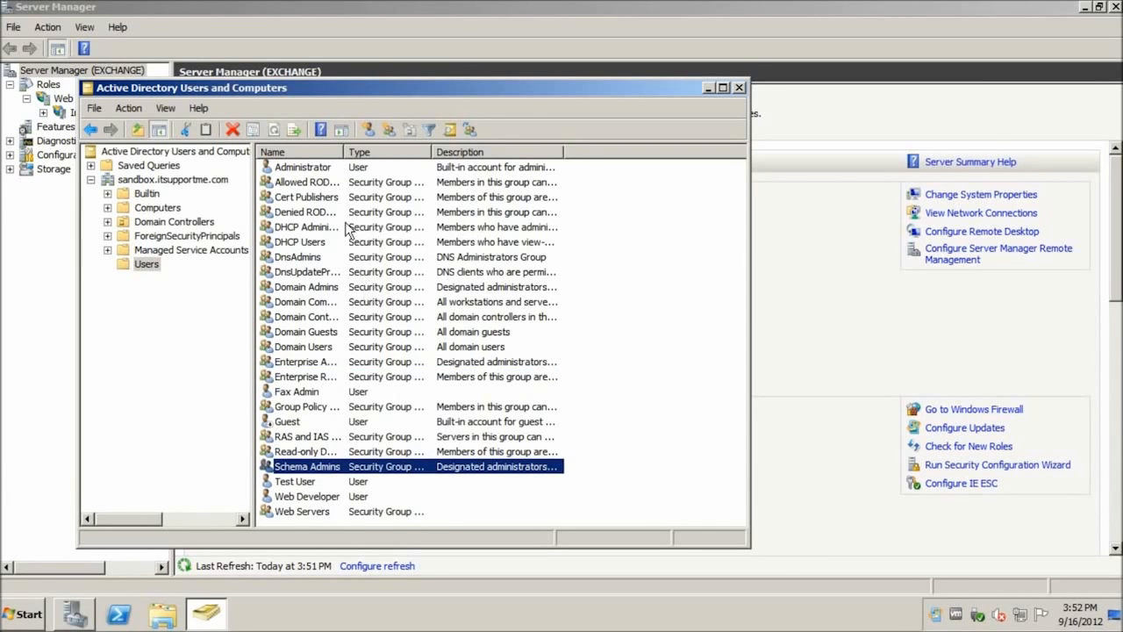
click(299, 169)
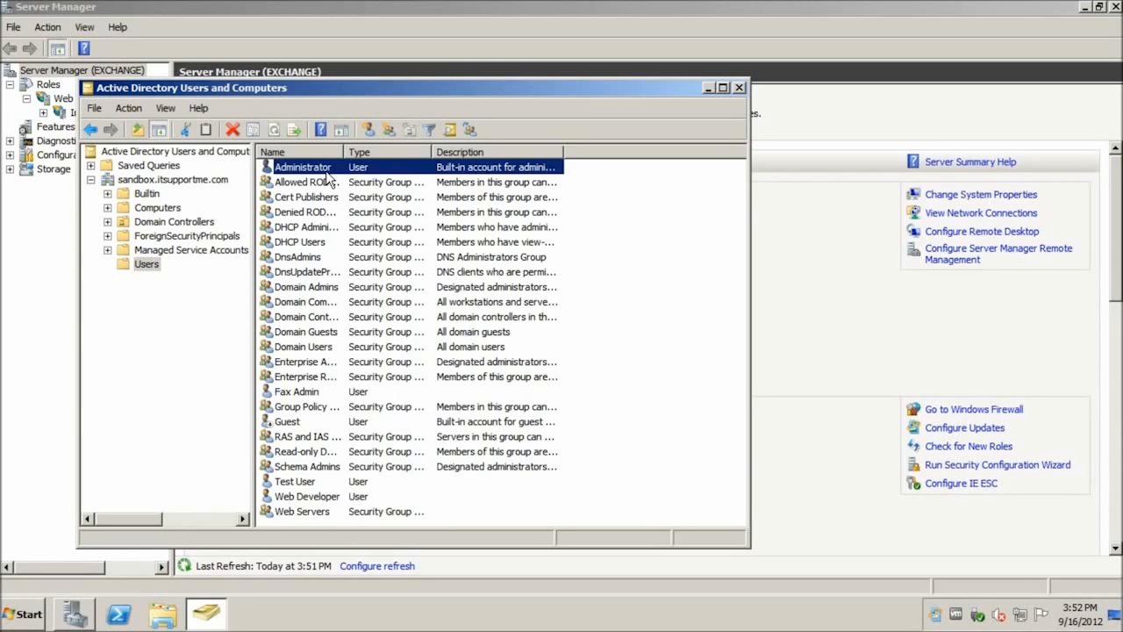
click(738, 89)
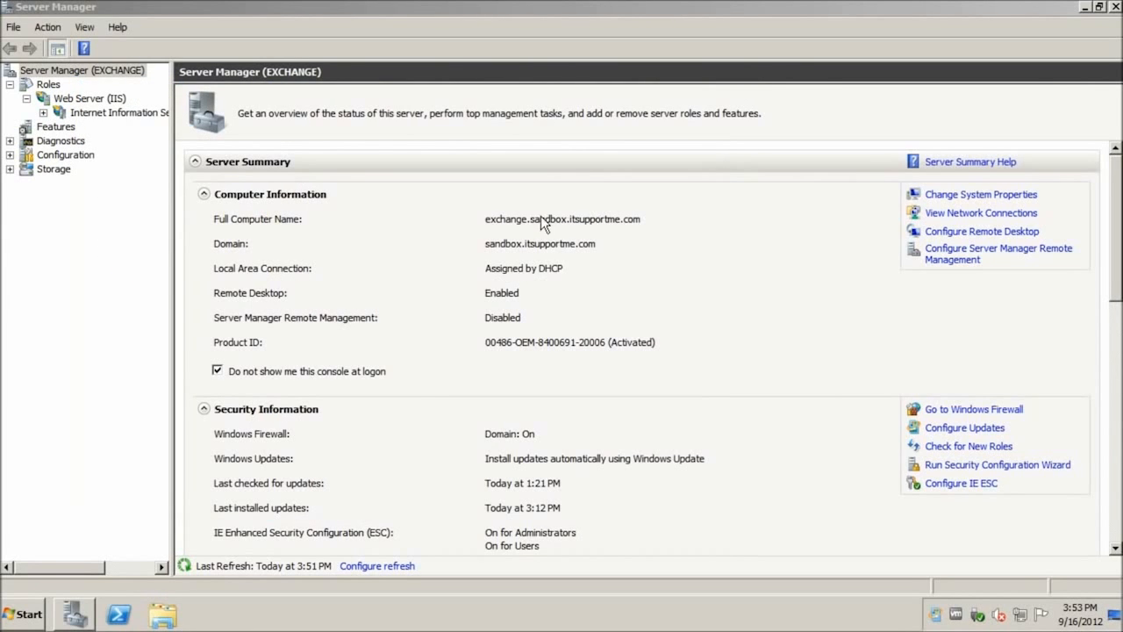
- Turn off Internet Explorer Enhanced Security Configuration for both Administrators and Users
click(976, 485)
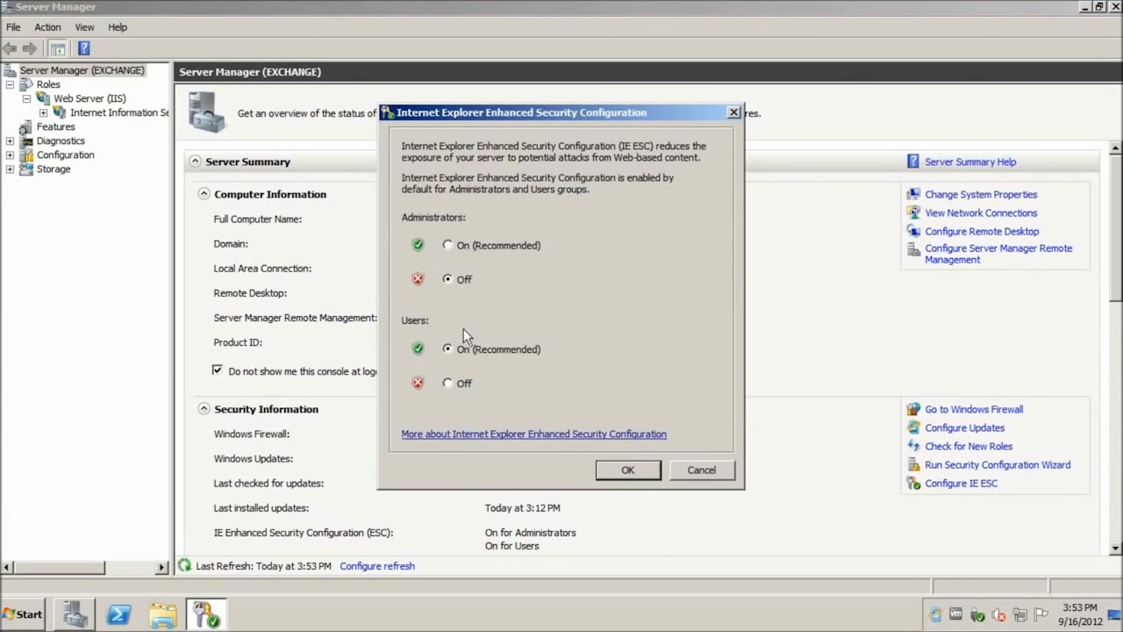
click(628, 469)
click(623, 465)
click(19, 614)
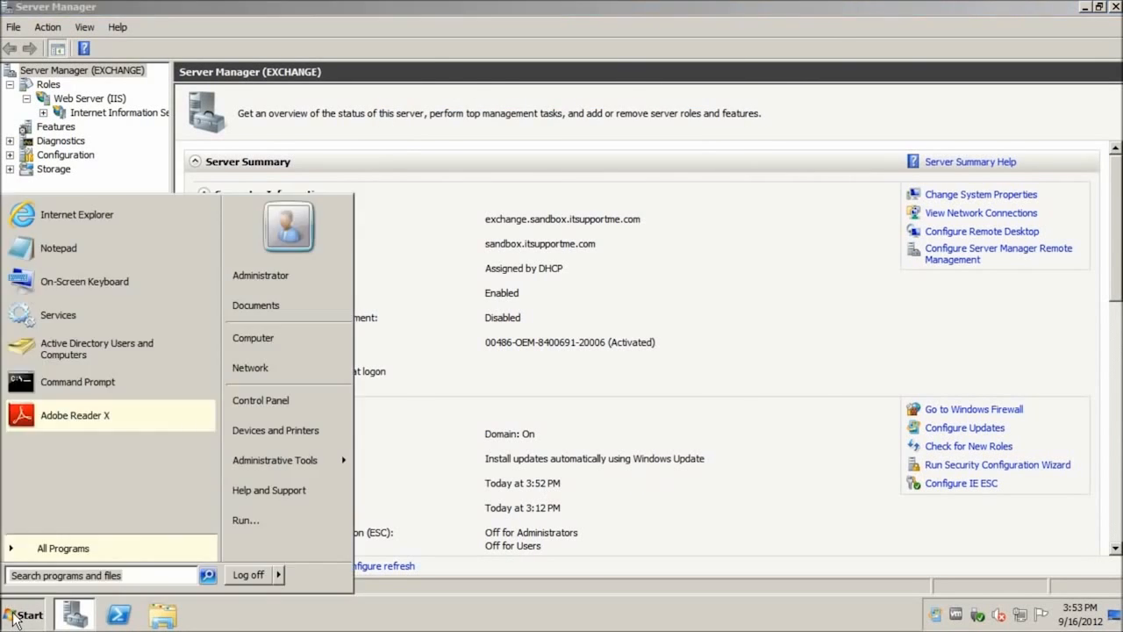
click(129, 221)
click(265, 66)
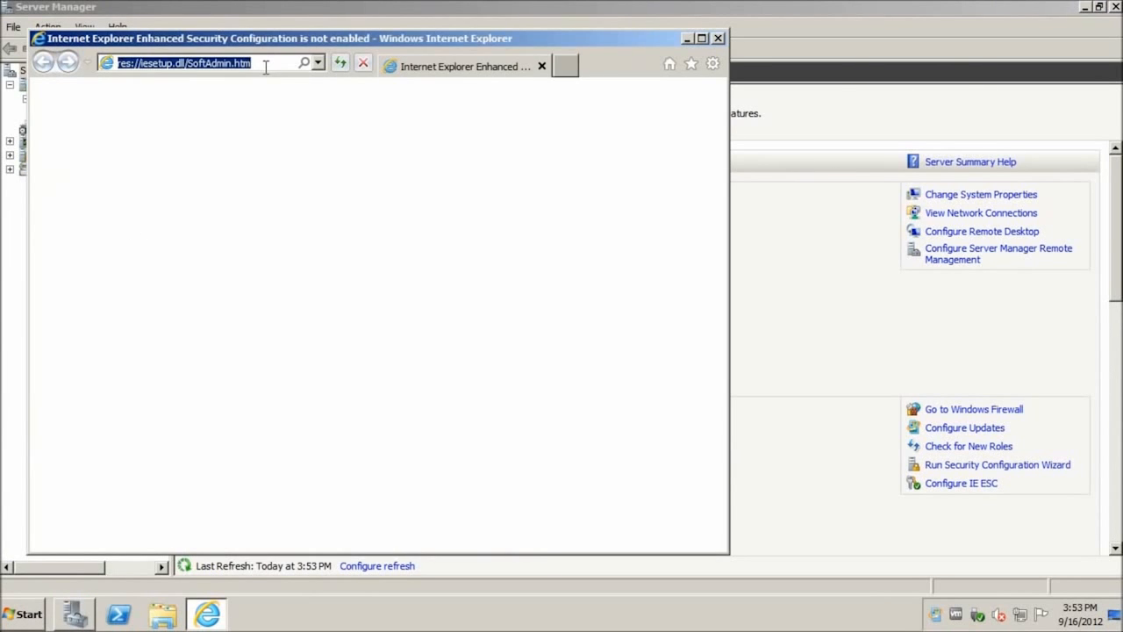
text(http://www.microsoft.com/en-us/download/details.aspx?id=17062)
key(Return)
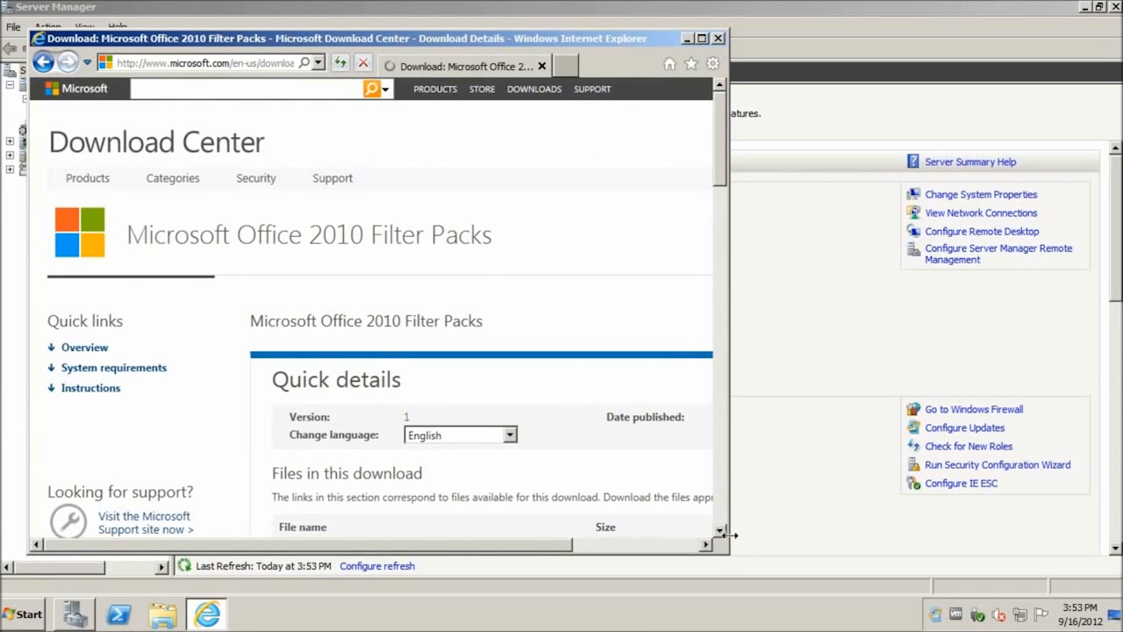
- Maximize the browser window, and download and run FilterPack64bit.exe from the Office 2010 Filter Packs page
click(701, 38)
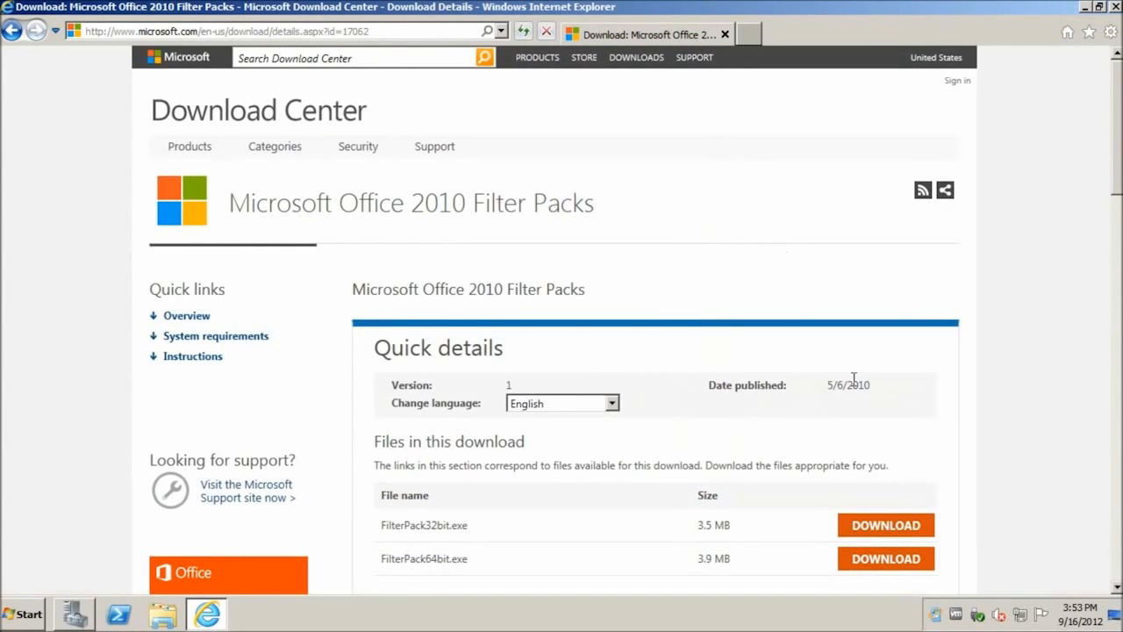
click(895, 560)
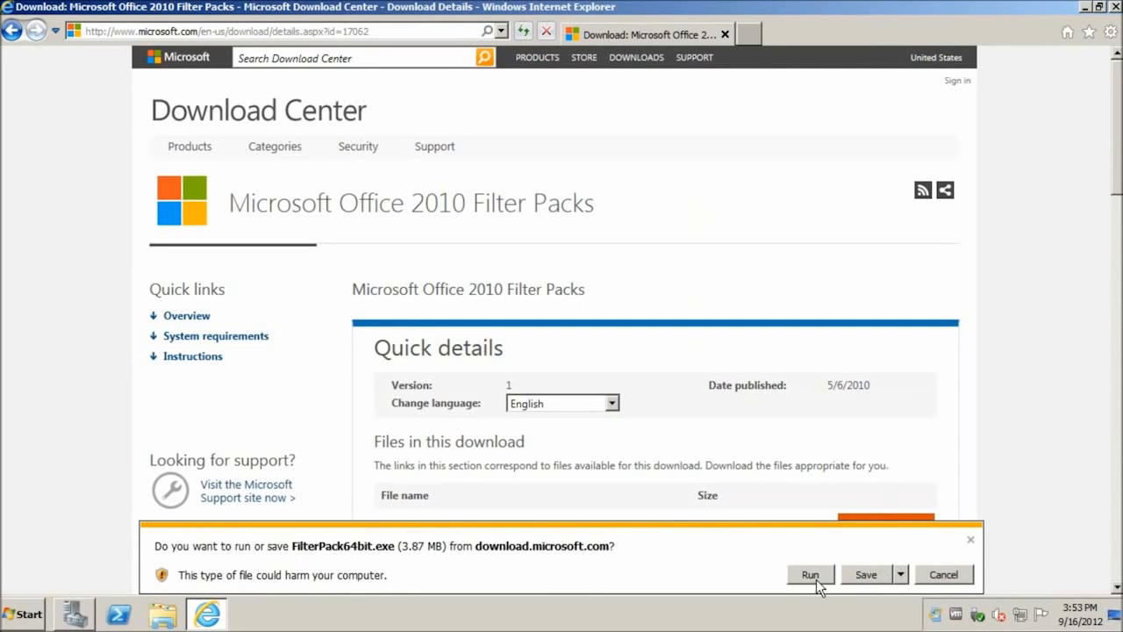
click(812, 575)
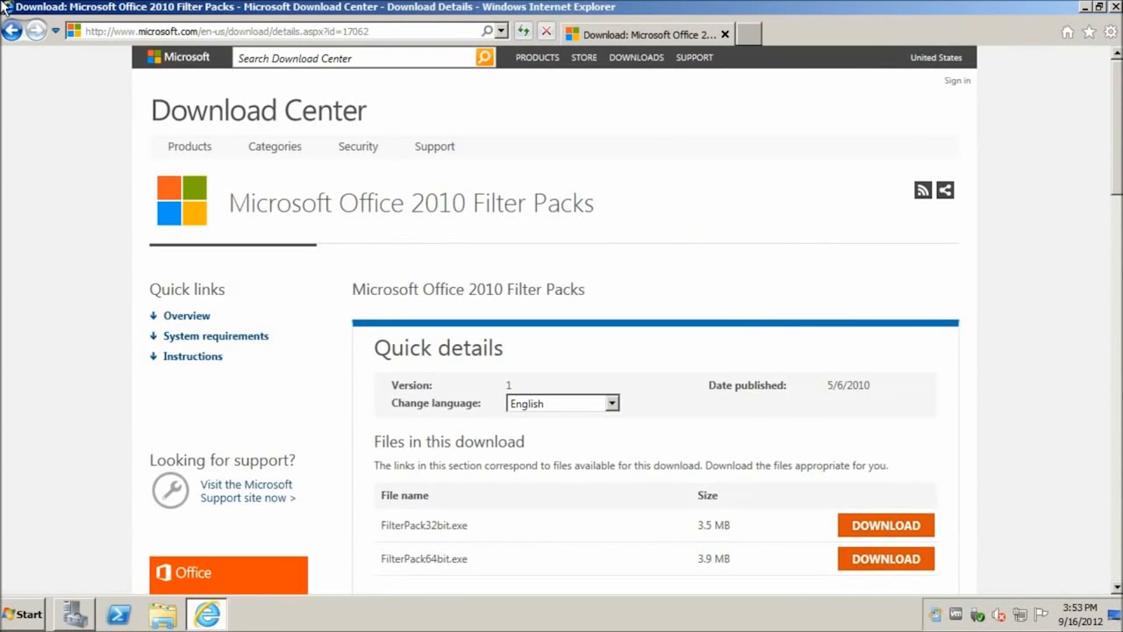
- Close Internet Explorer and Server Manager to uncover the Microsoft Filter Pack 2.0 setup wizard
click(1116, 7)
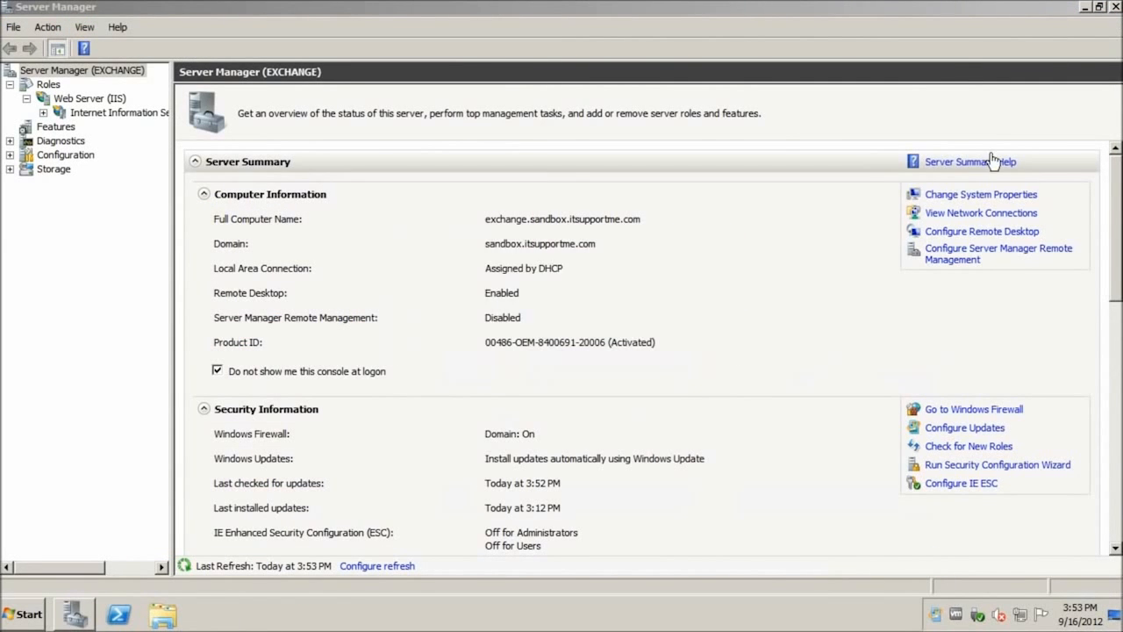
click(1116, 7)
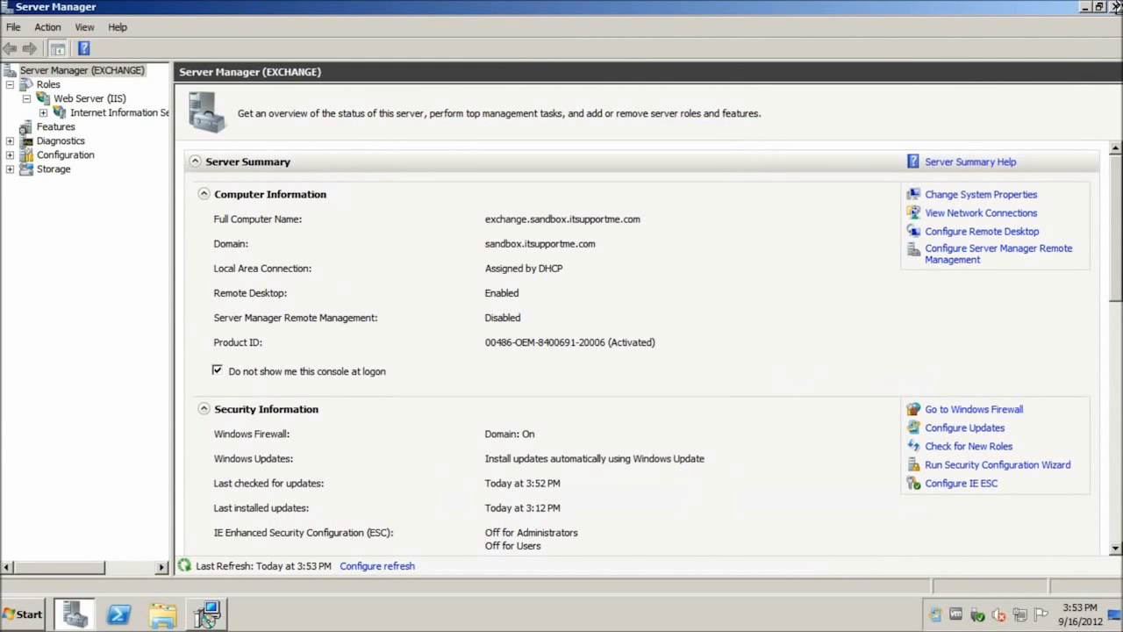
click(1115, 7)
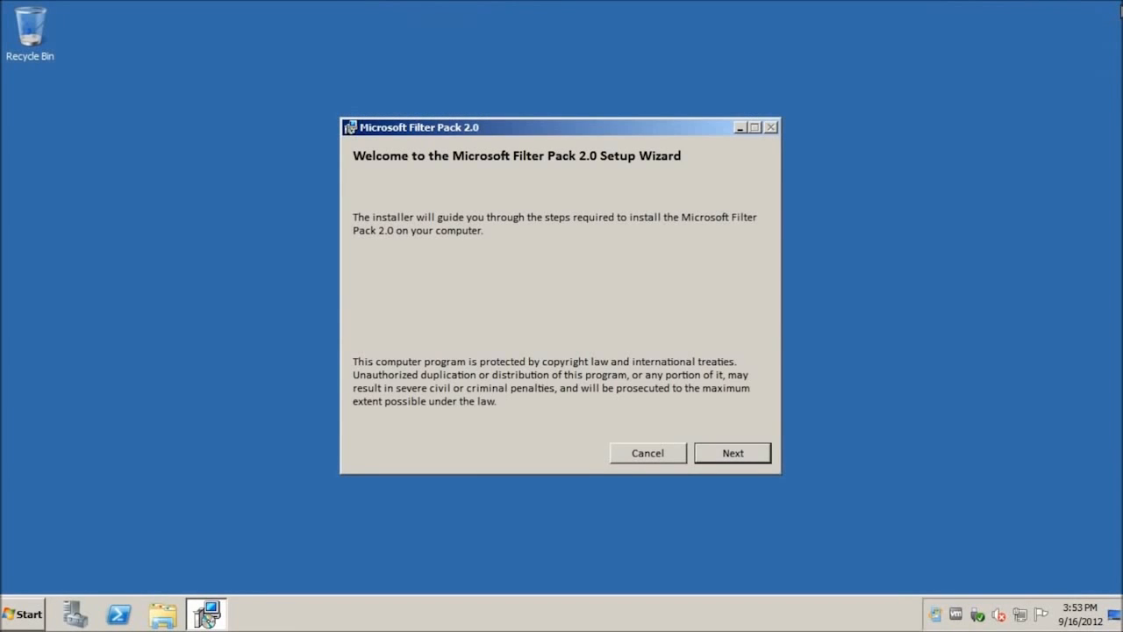
- Accept the Microsoft Filter Pack 2.0 license terms and start its installation
click(768, 445)
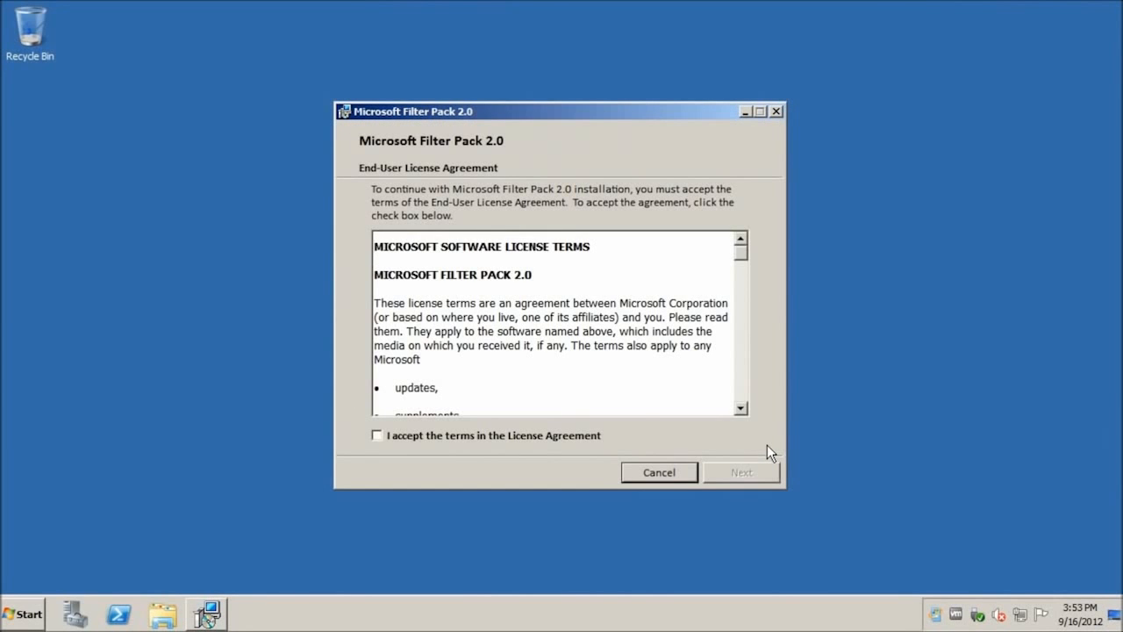
click(468, 434)
click(742, 472)
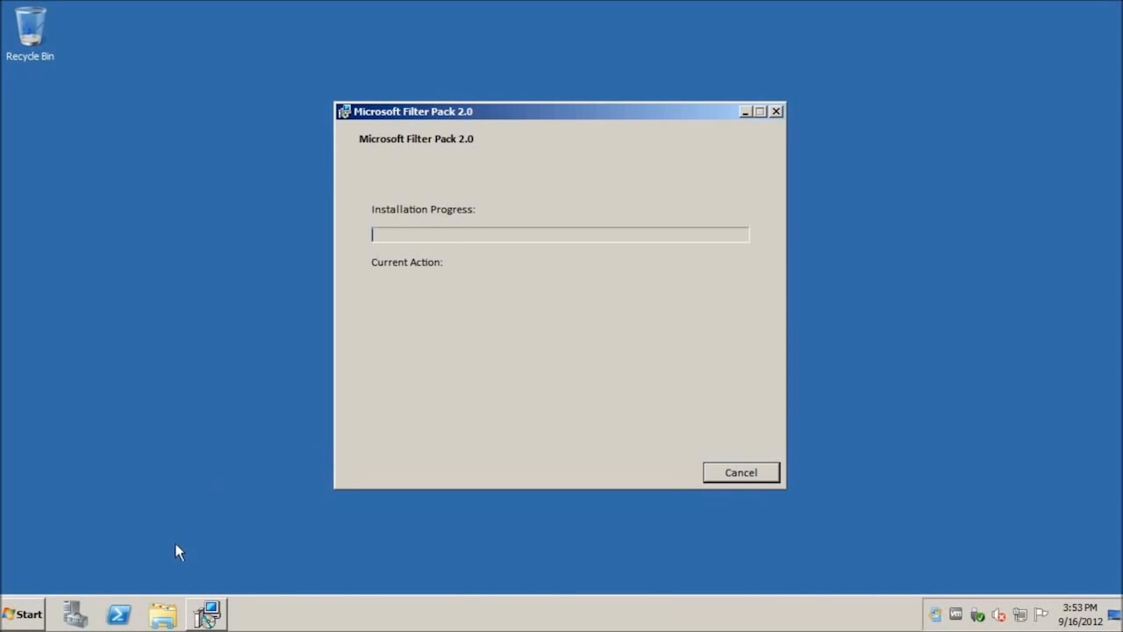
- Open the Computer window to view the drives, and close the completed Filter Pack setup
click(39, 613)
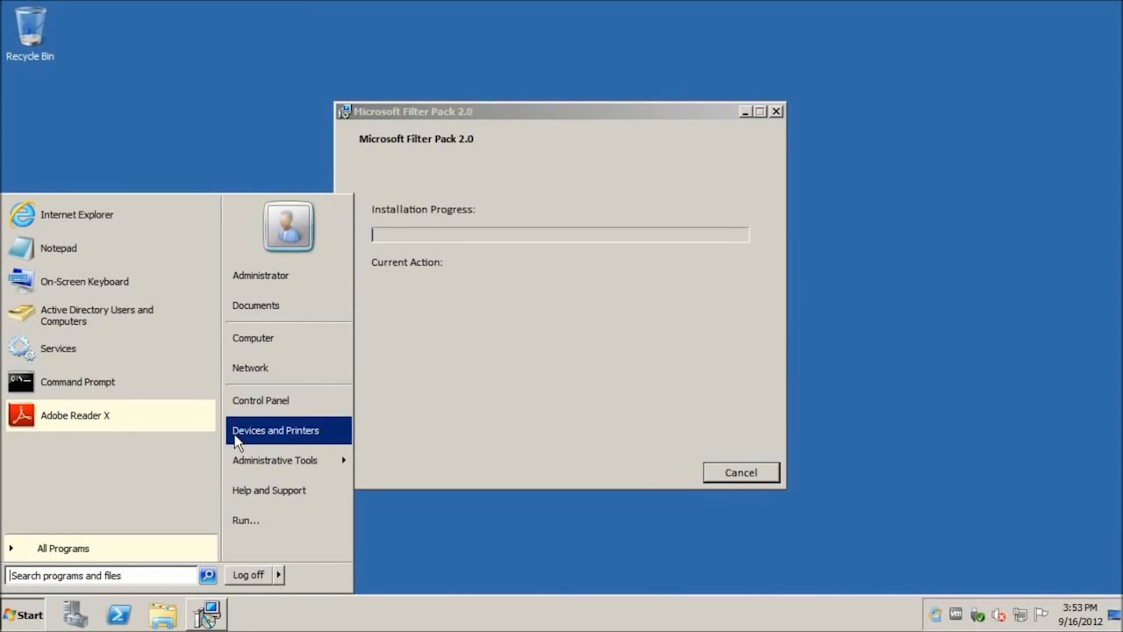
click(255, 348)
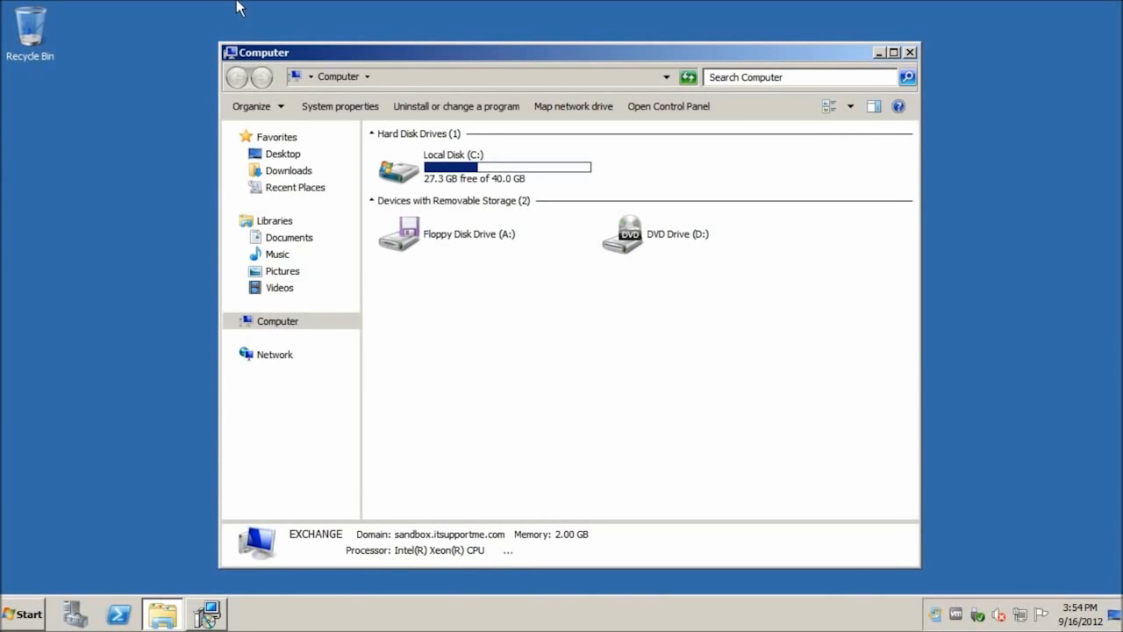
click(215, 623)
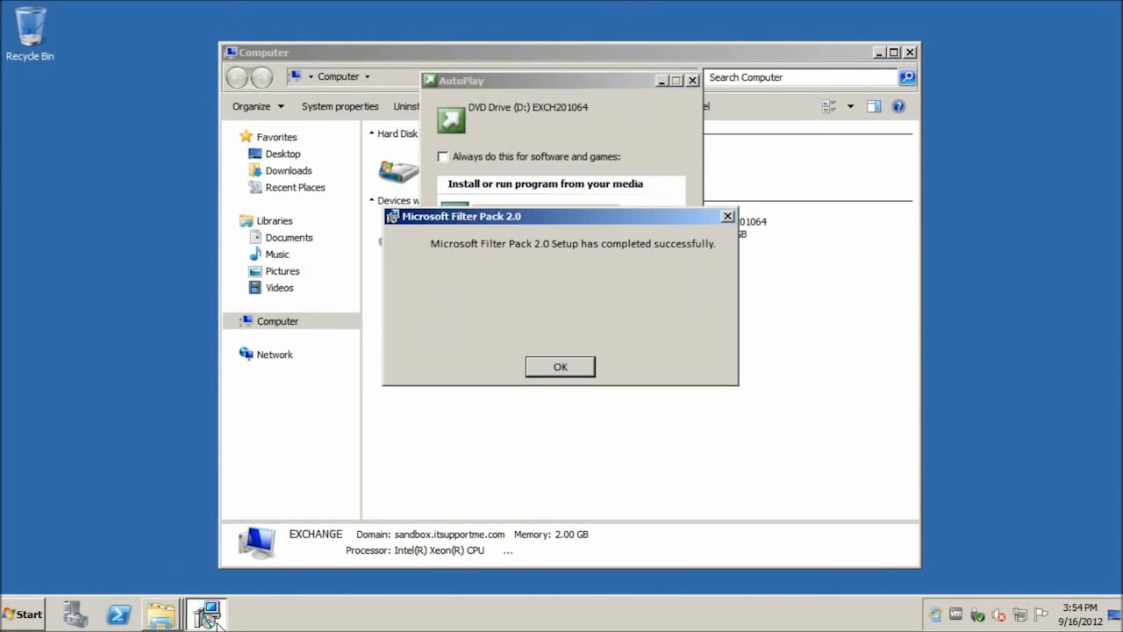
click(590, 367)
- Launch Exchange Server 2010 setup from the DVD, choose only the DVD languages, and start the Microsoft Exchange installation
click(533, 214)
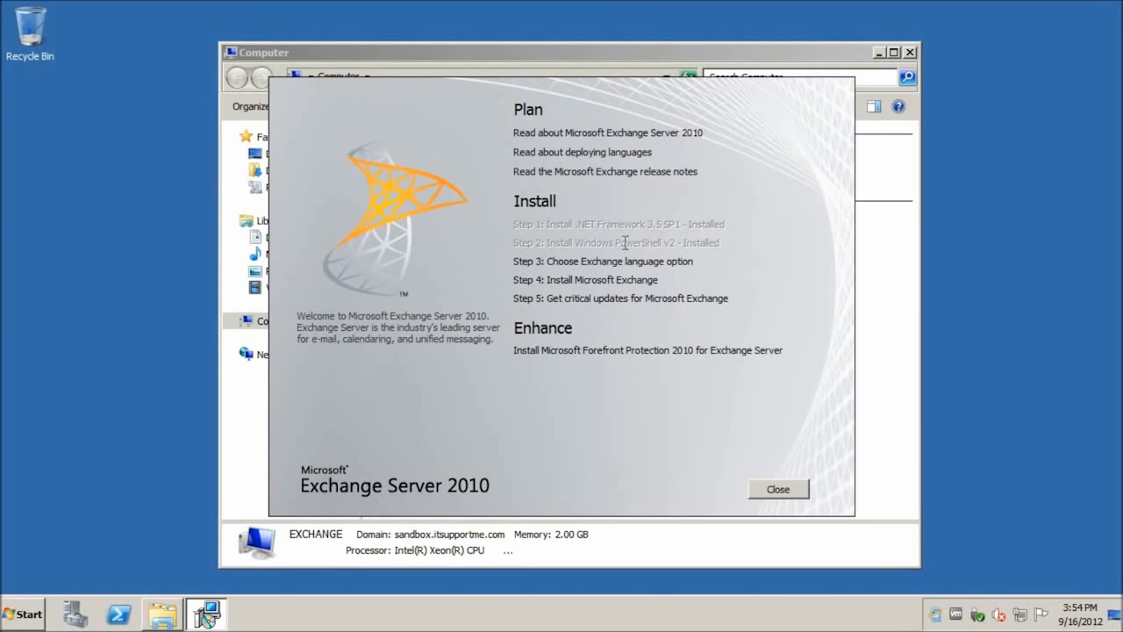
click(591, 264)
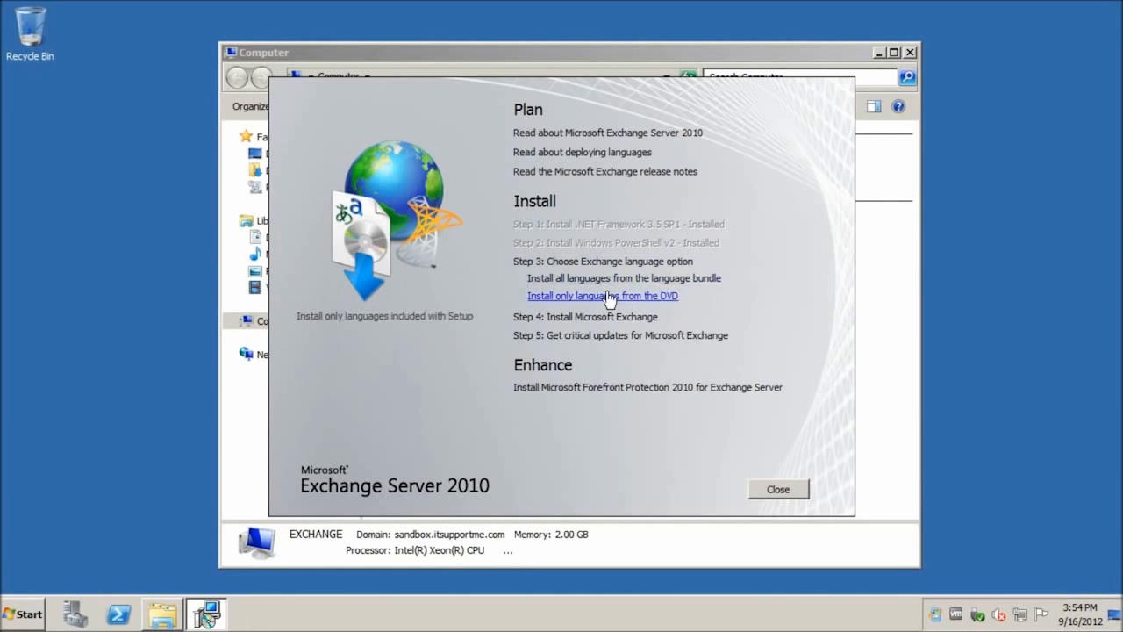
click(583, 298)
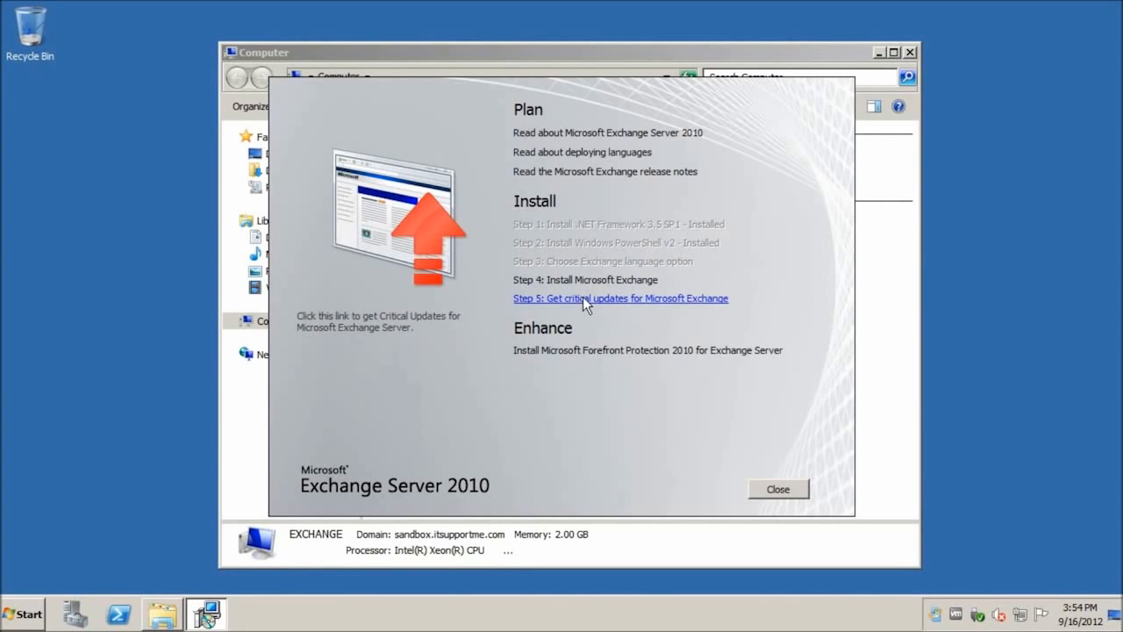
click(578, 282)
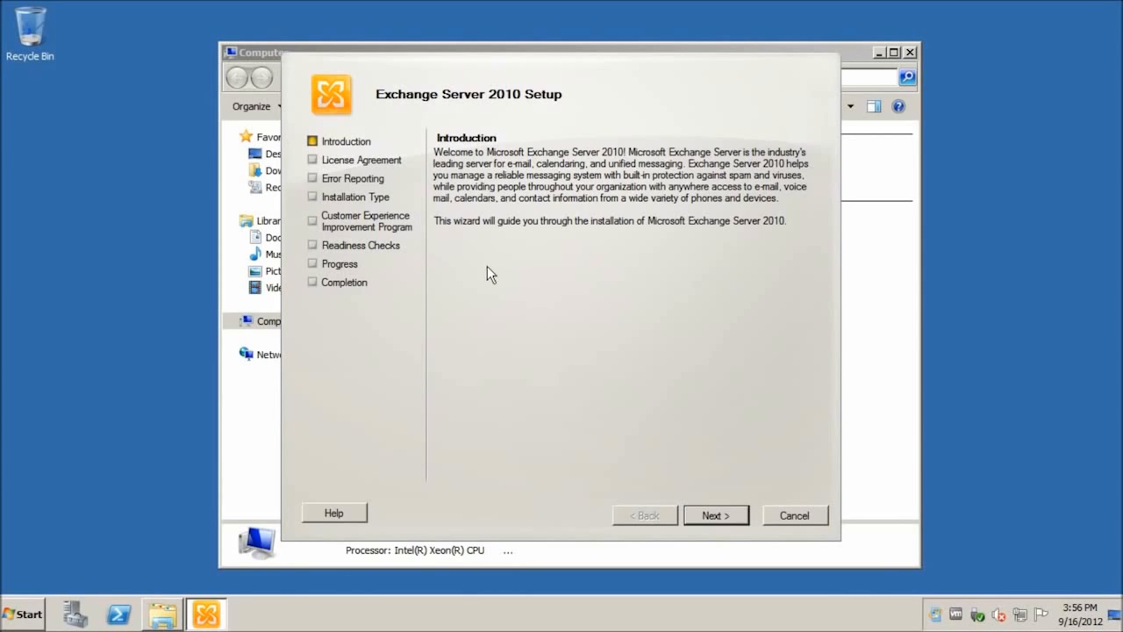
- Accept the Exchange license terms and continue with error reporting enabled and the Typical Exchange Server Installation
click(718, 515)
click(577, 404)
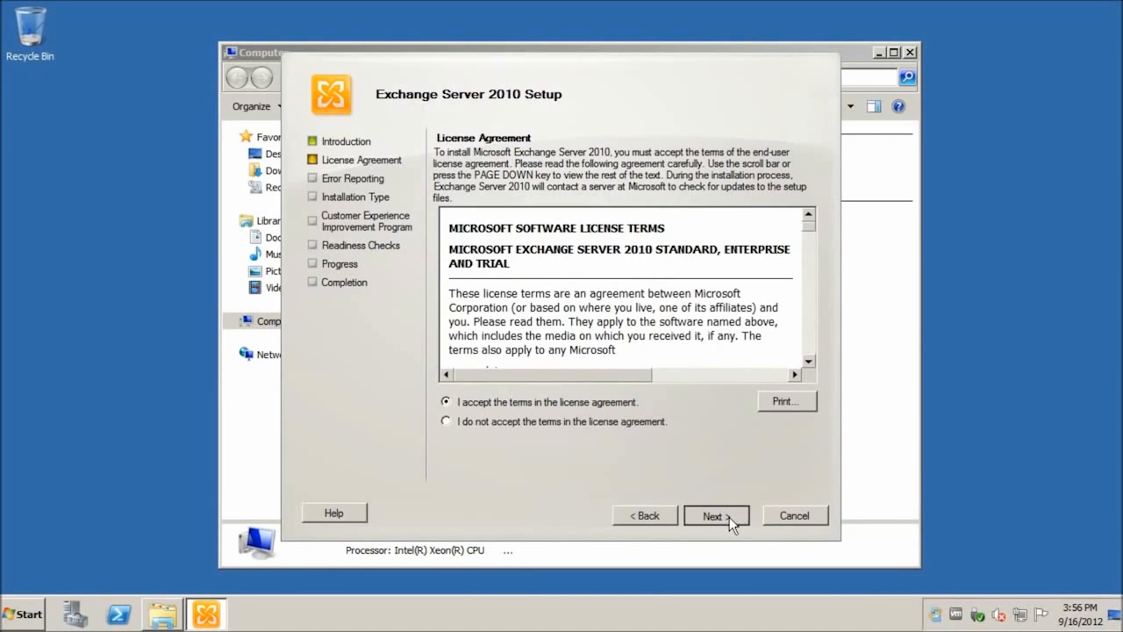
click(729, 517)
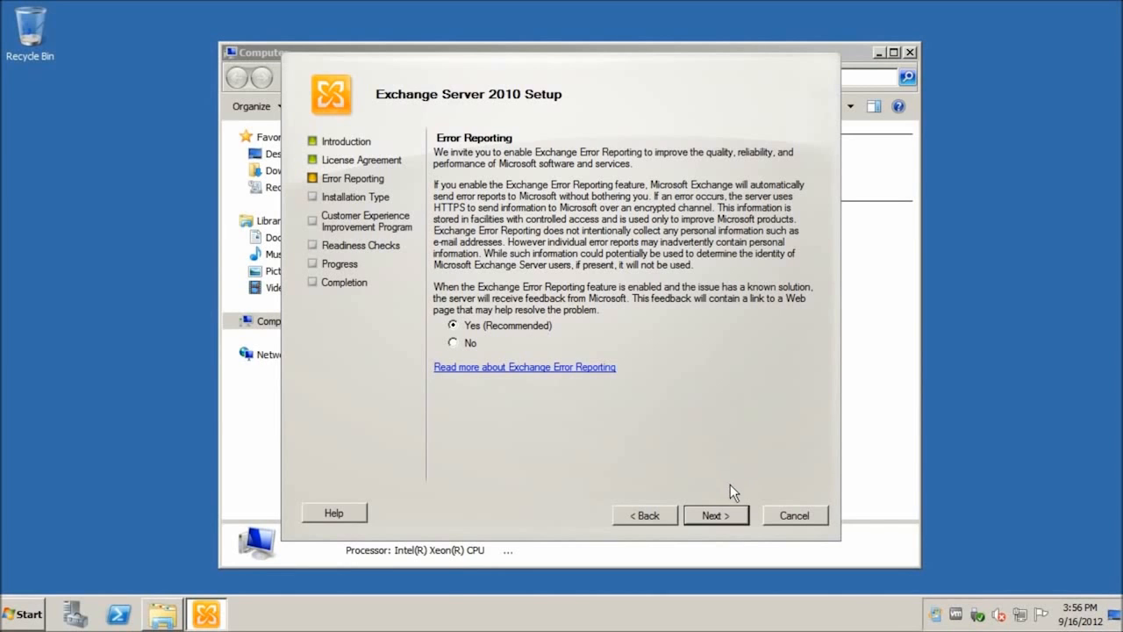
click(732, 513)
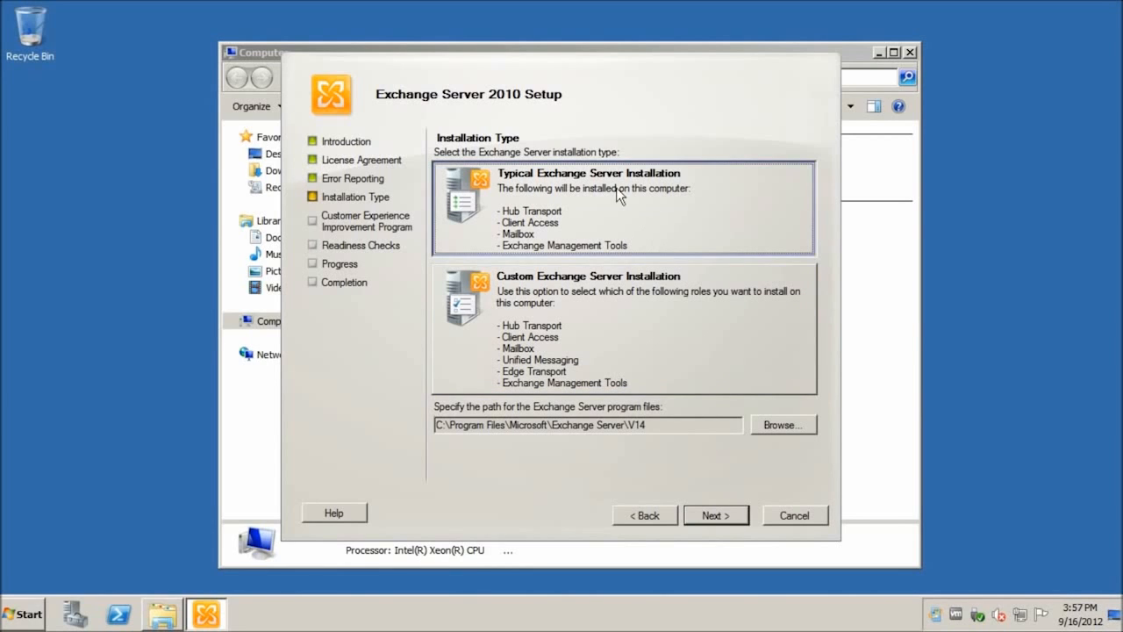
click(719, 517)
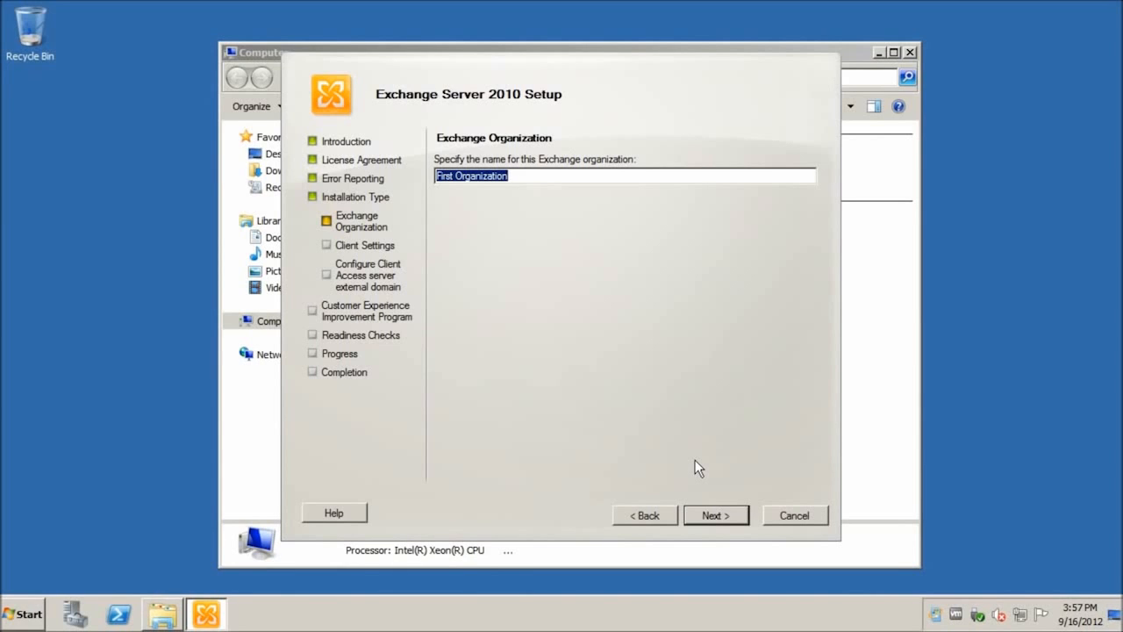
- Name the Exchange organization Sandbox and specify No for client computers running Outlook 2003 or Entourage
text(Sandbox)
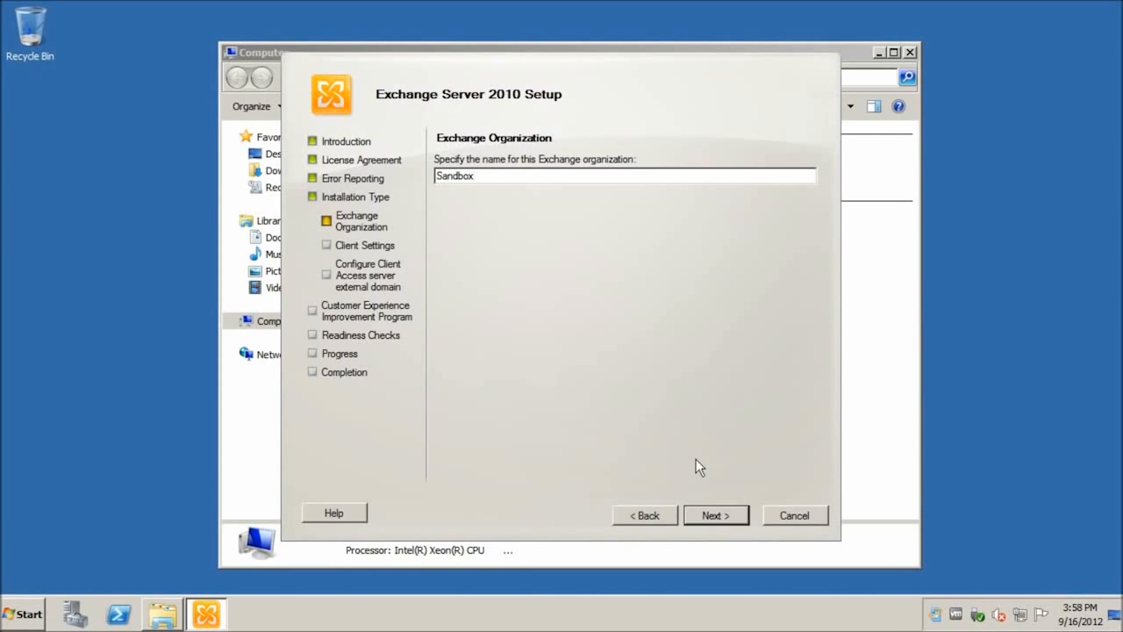
click(711, 511)
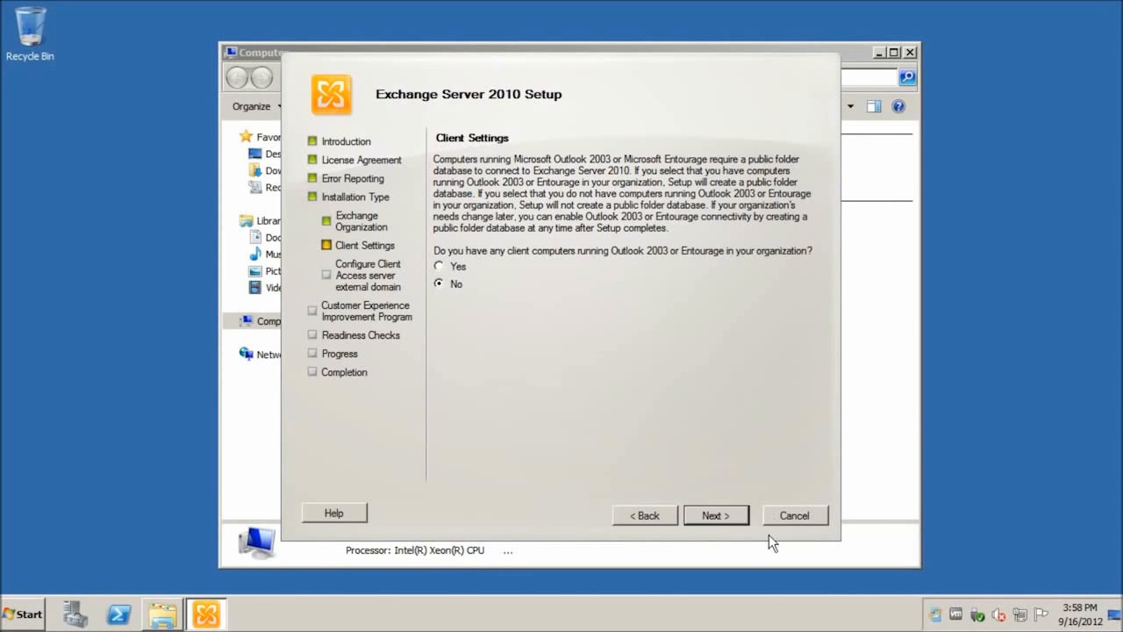
click(720, 516)
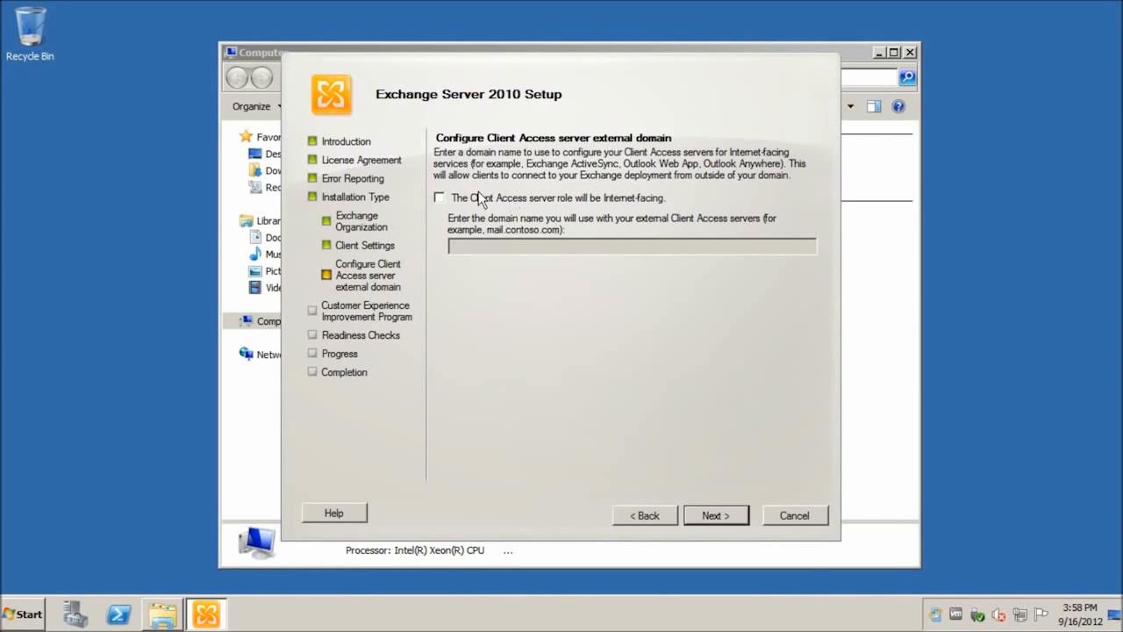
- Make the Client Access server role Internet-facing with the external domain exchange.sandbox.itsupportme.com
click(516, 201)
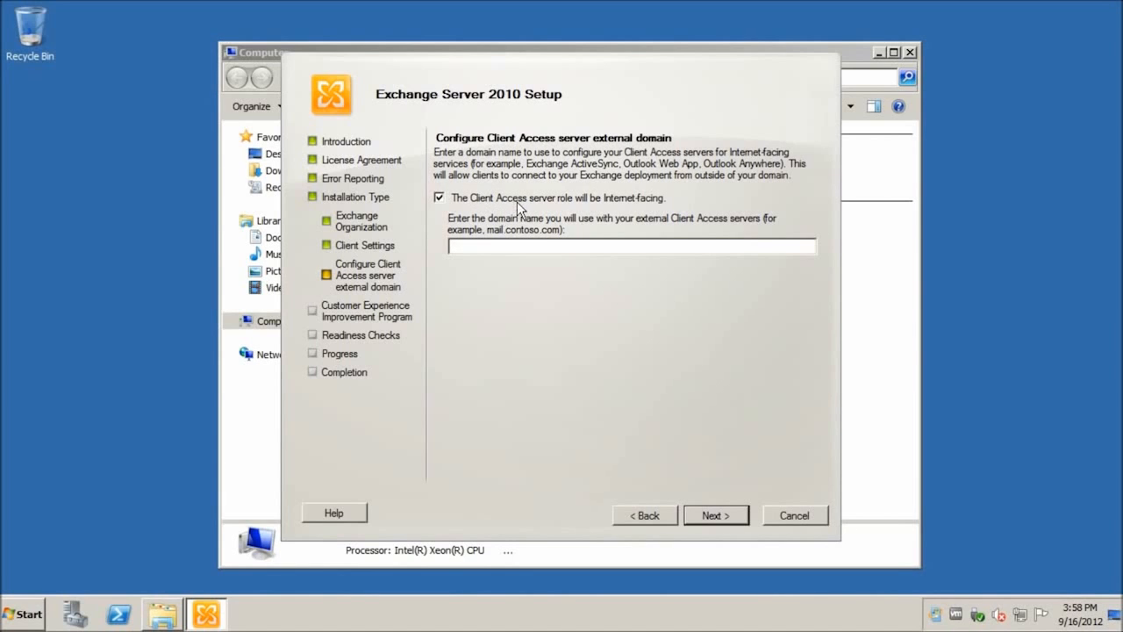
click(605, 247)
text(exchange.sandbox.itsupportme.com)
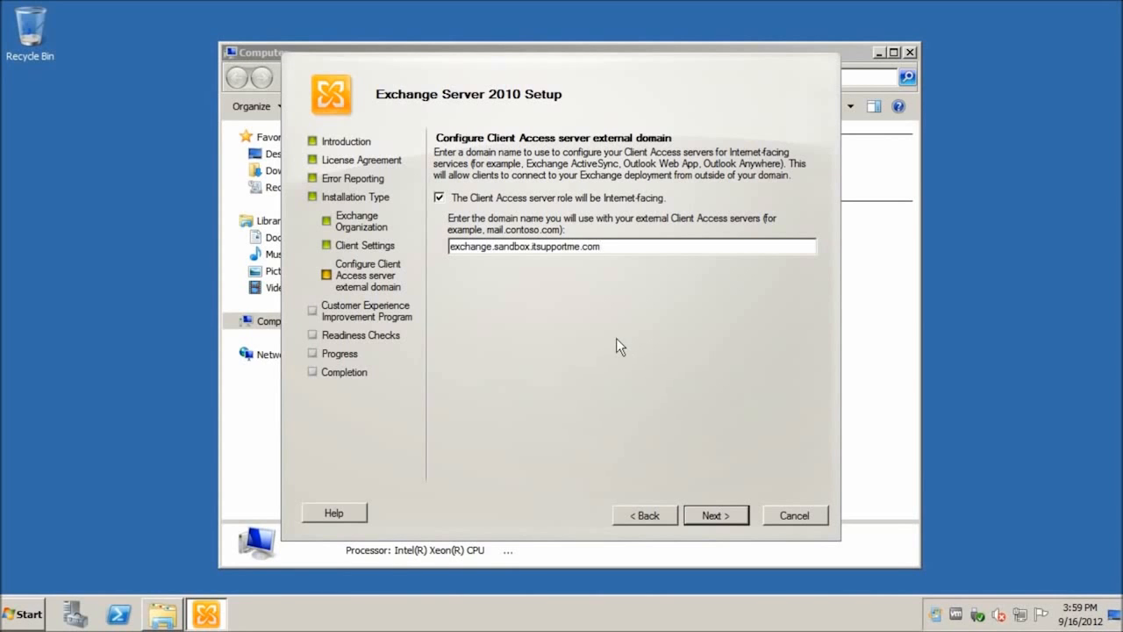
click(730, 519)
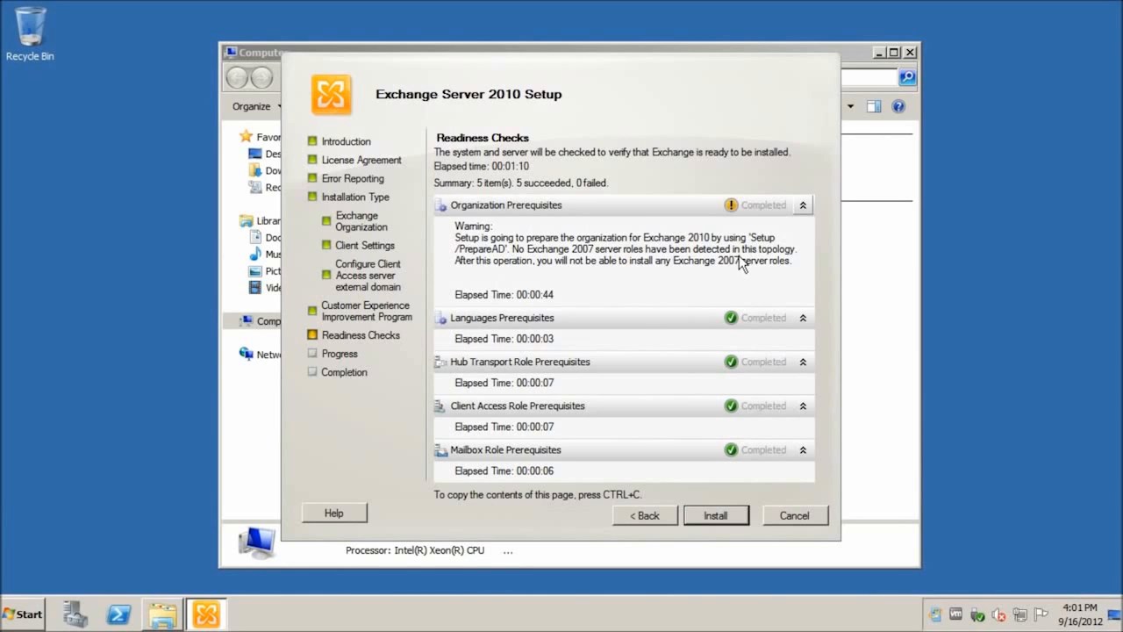
- Collapse the Organization Prerequisites details, install Exchange, and finish the wizard with finalizing in the Exchange Management Console enabled
click(802, 207)
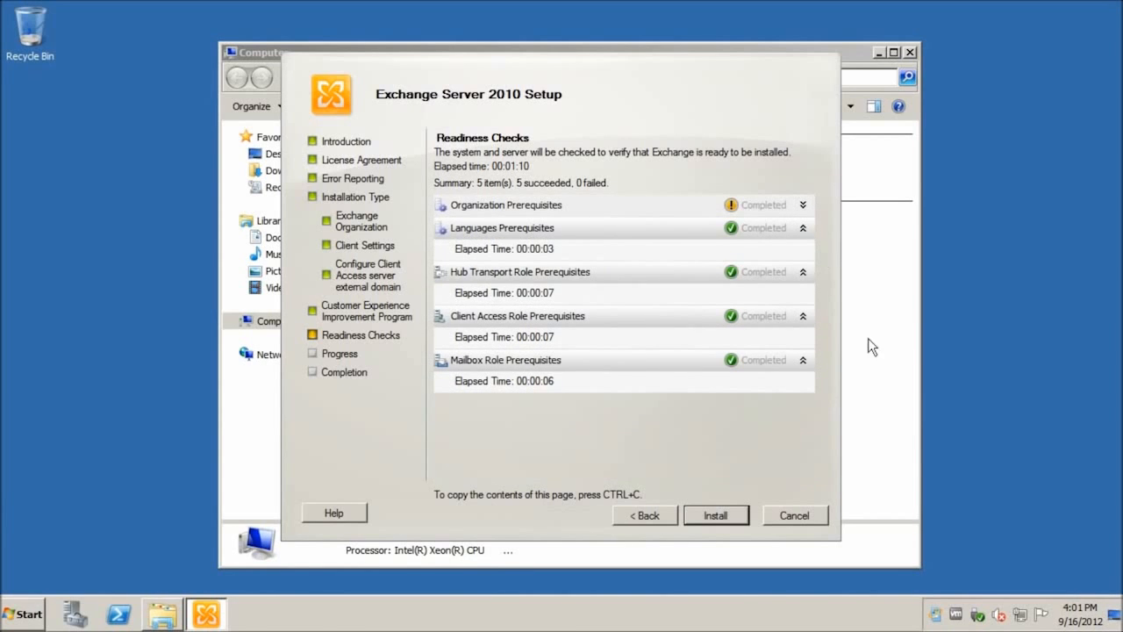
click(715, 515)
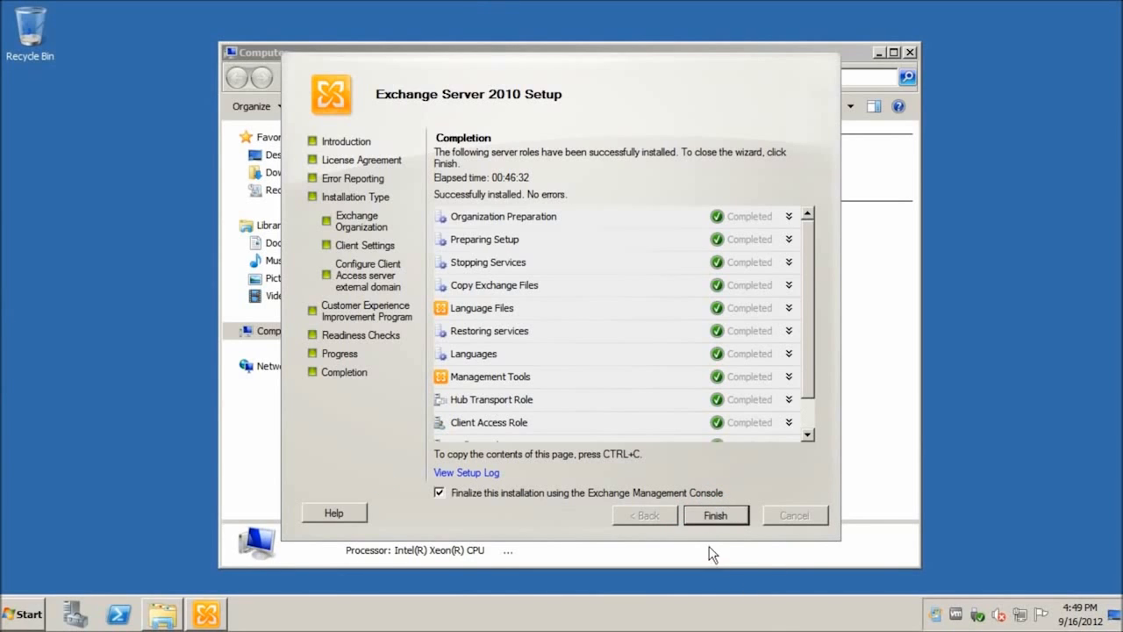
click(724, 521)
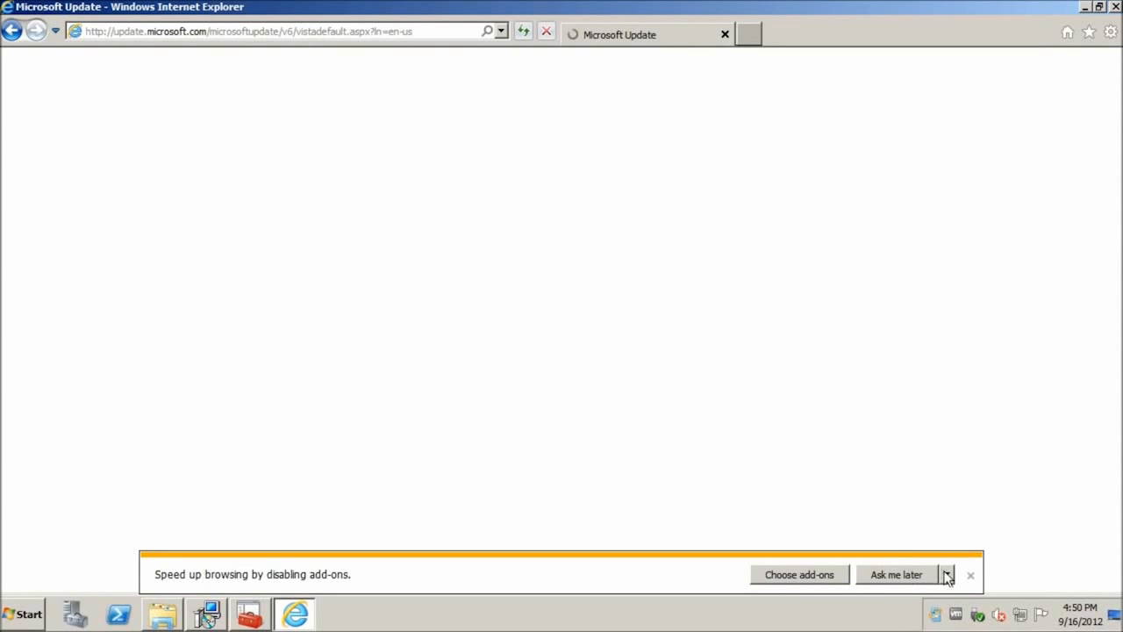
- Agree to the Microsoft Update Terms of Use, and close the Exchange Server 2010 setup start screen
click(970, 575)
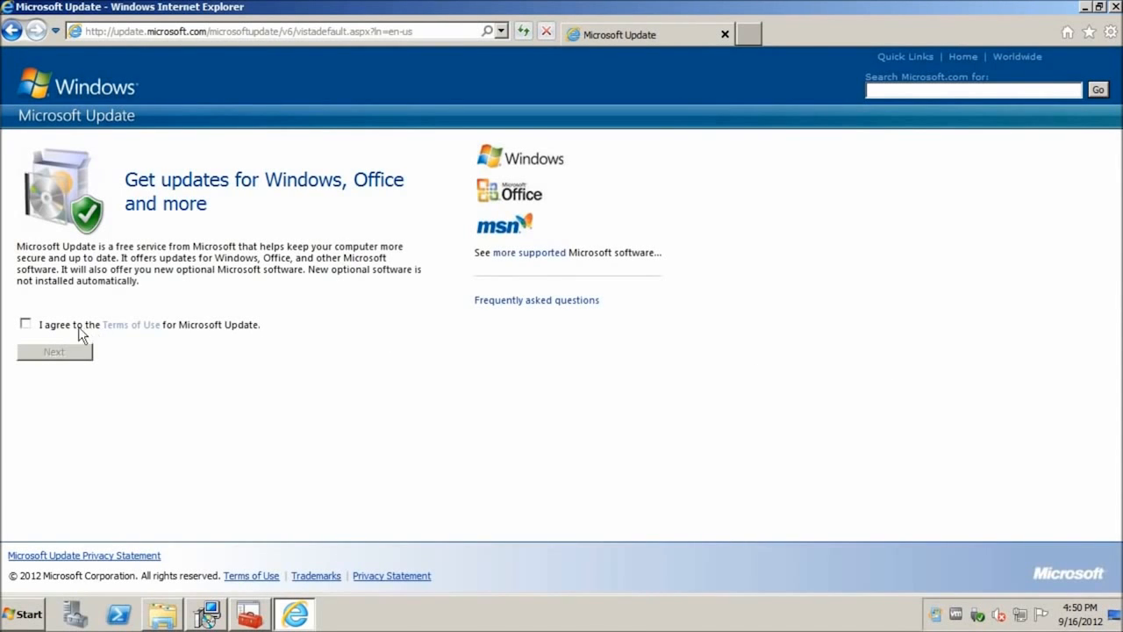
click(43, 326)
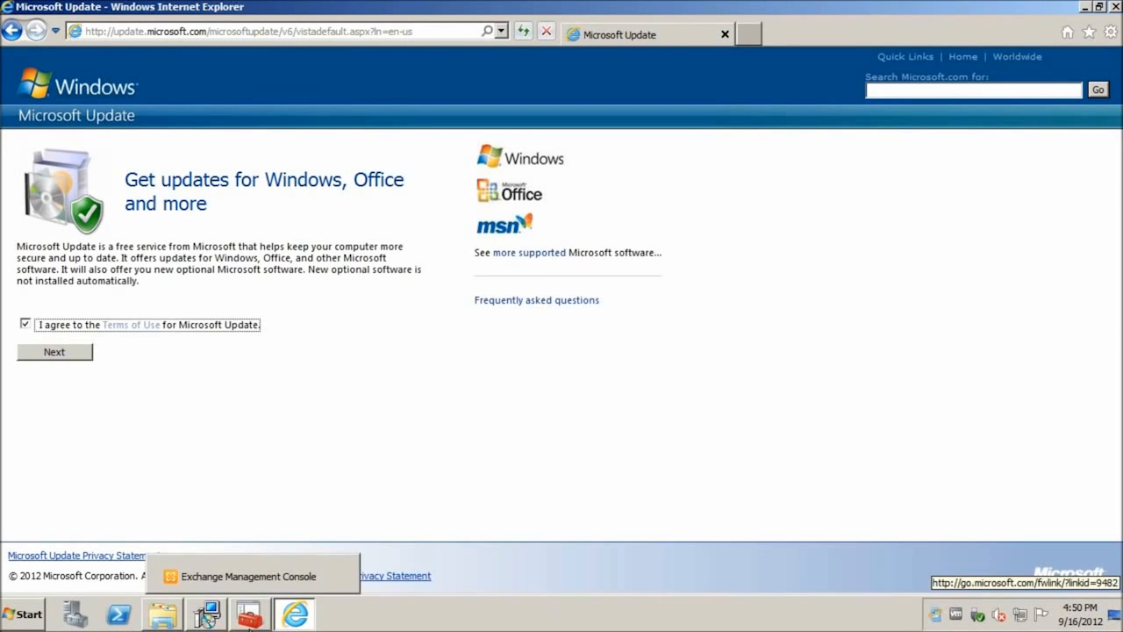
click(252, 619)
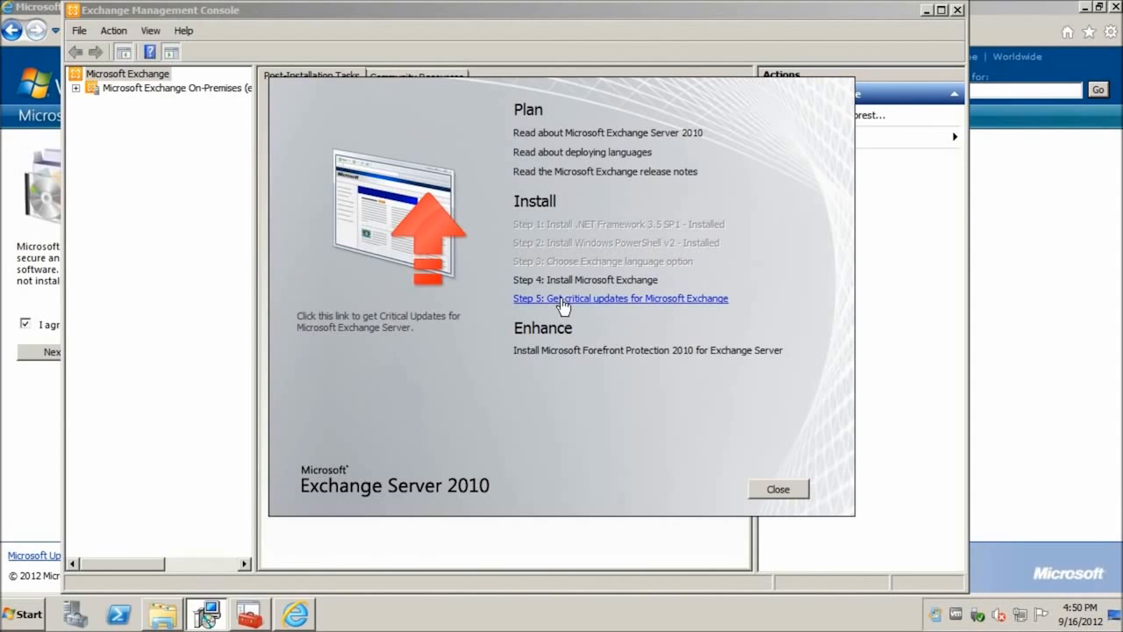
click(778, 488)
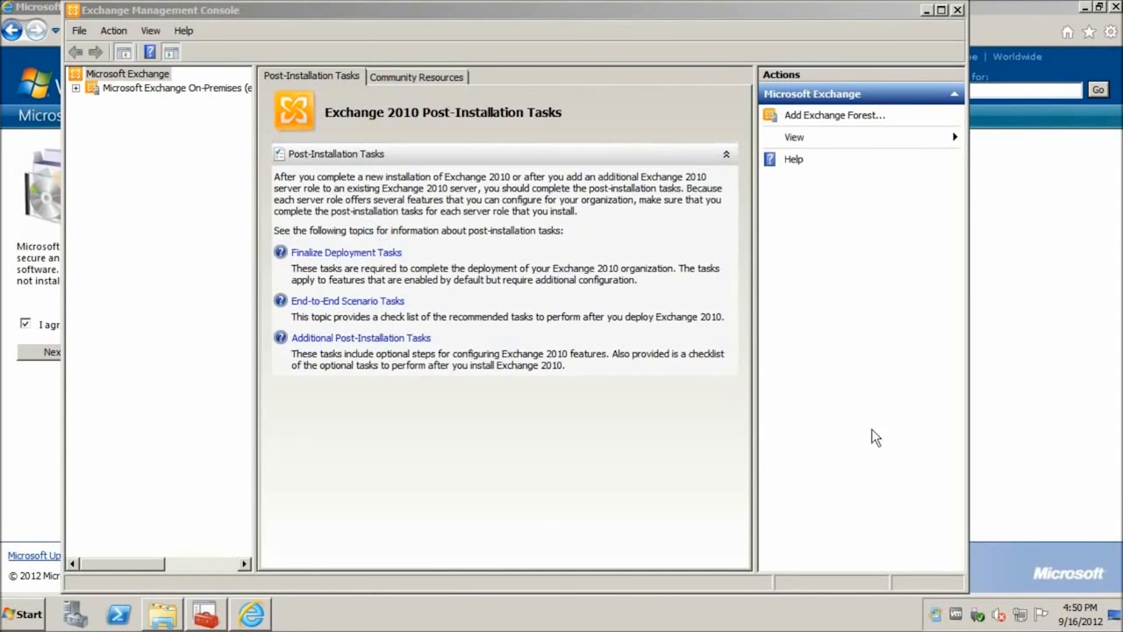
click(1012, 41)
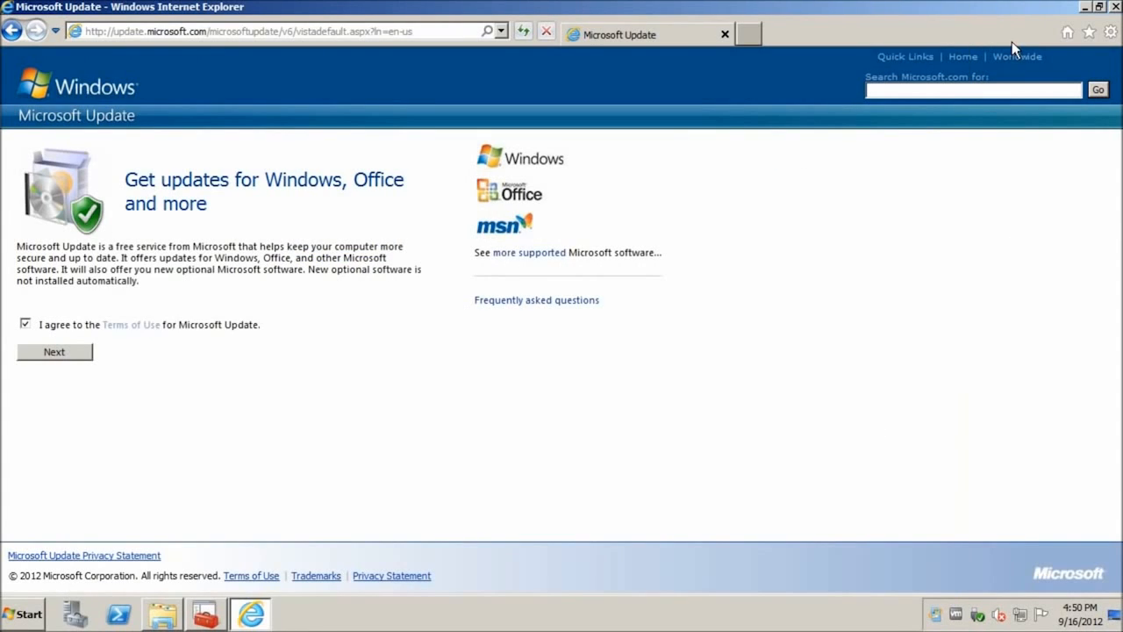
- Install Microsoft Update using the recommended settings
click(59, 354)
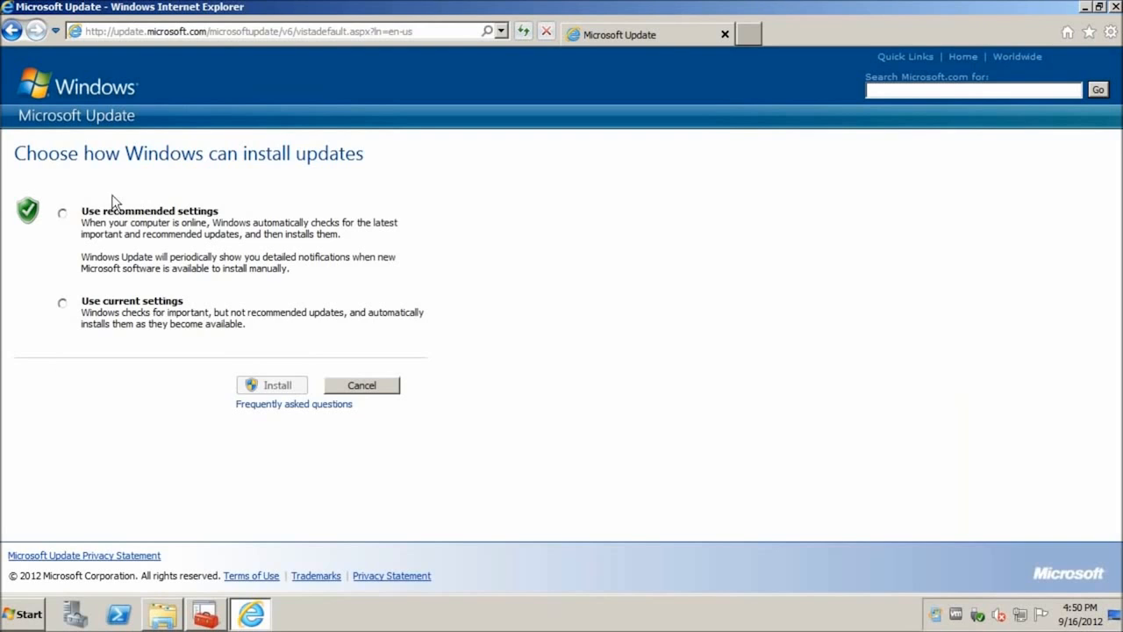
click(62, 213)
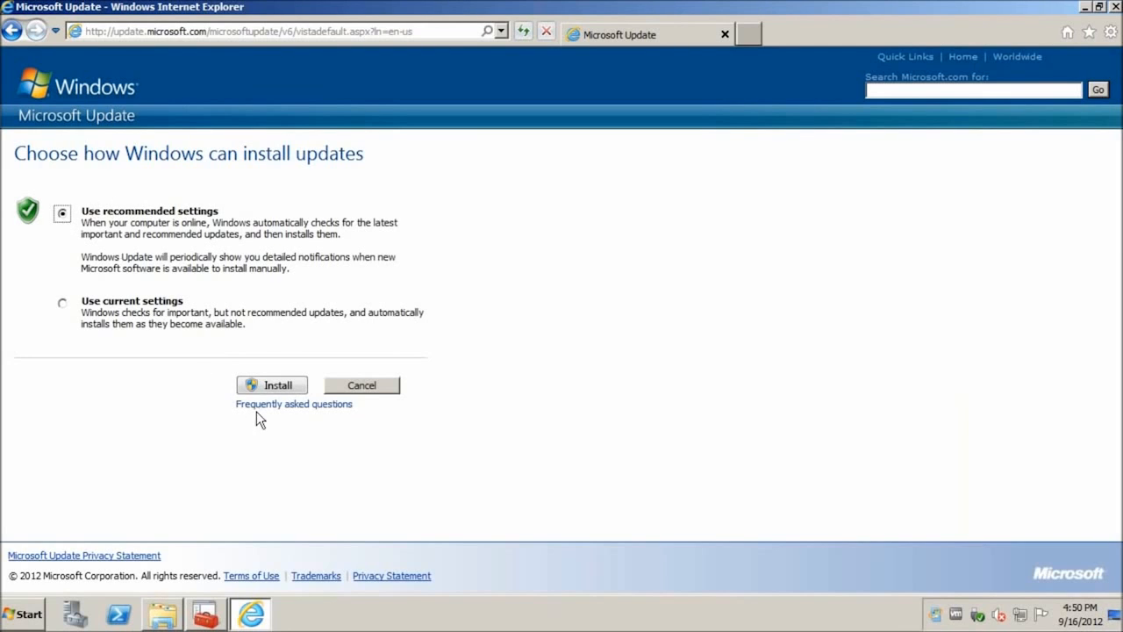
click(278, 388)
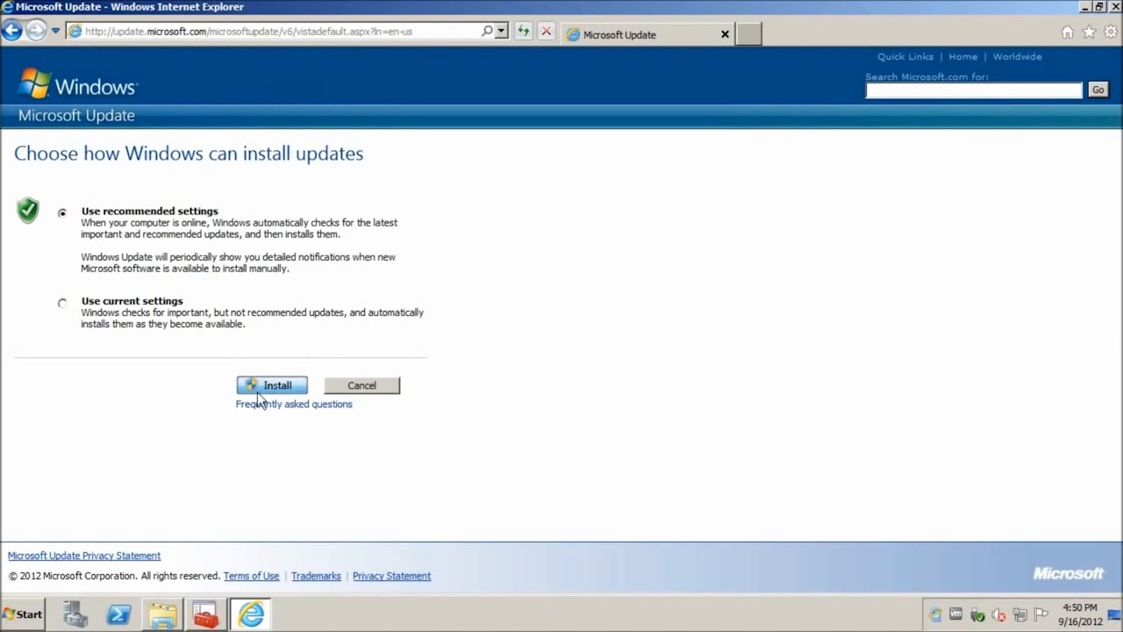
- Switch to the Exchange Management Console and view the Organization Configuration and Server Configuration of Microsoft Exchange On-Premises
click(210, 614)
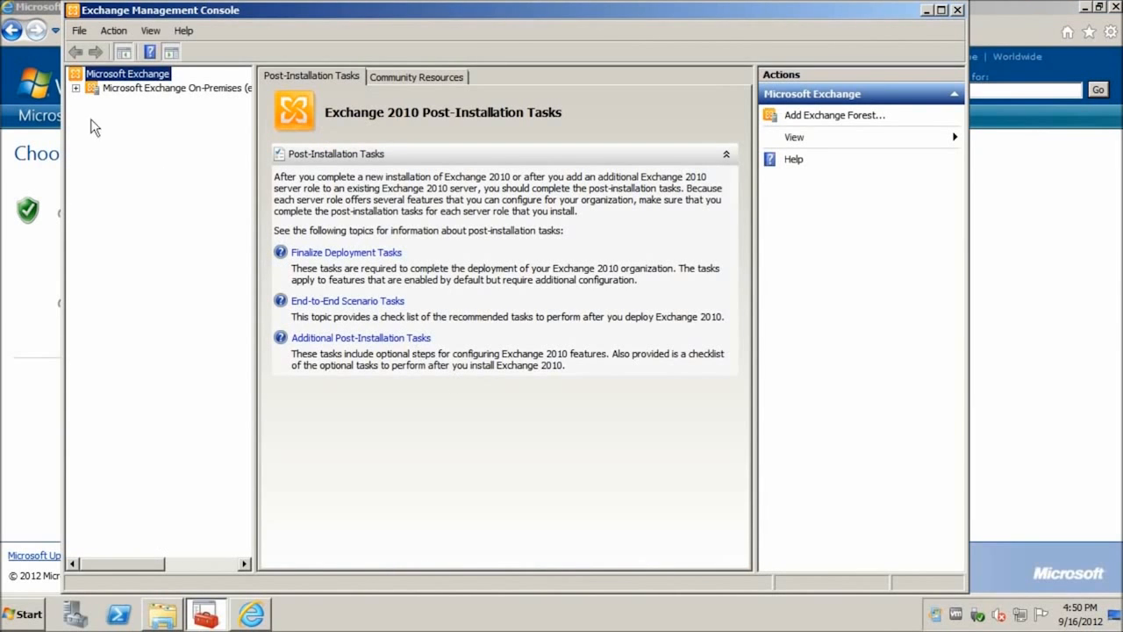
click(93, 91)
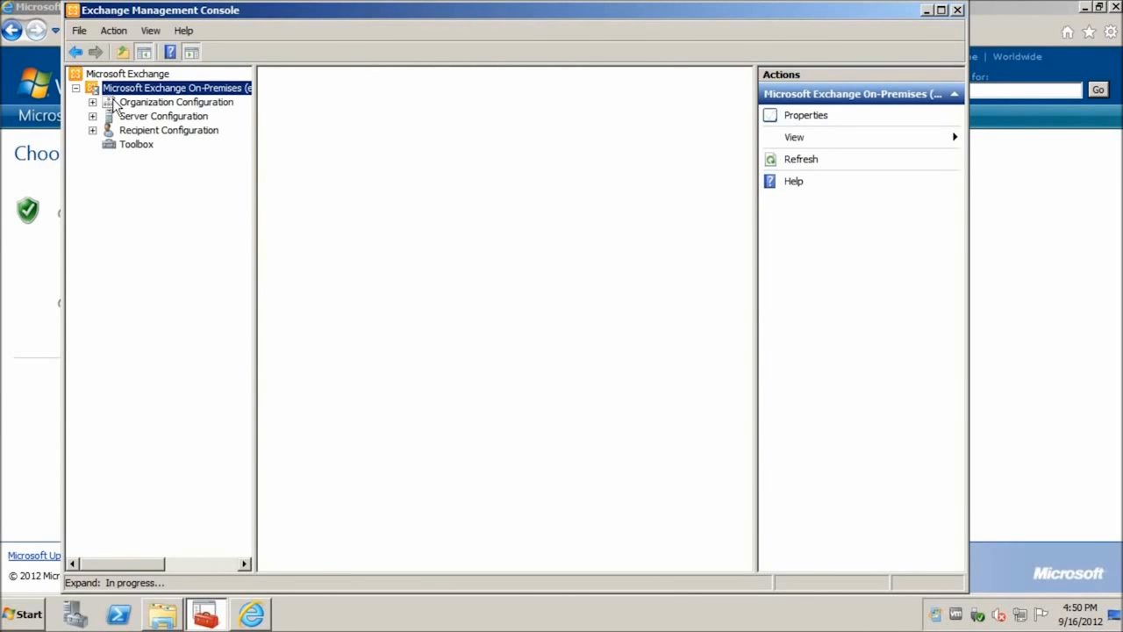
click(114, 102)
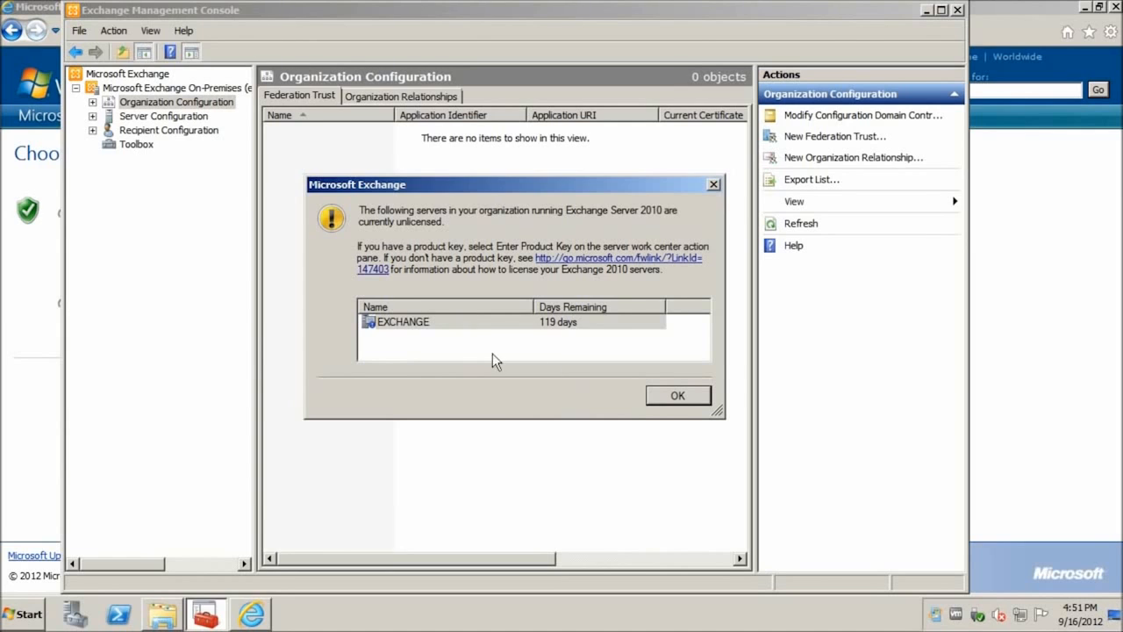
click(700, 395)
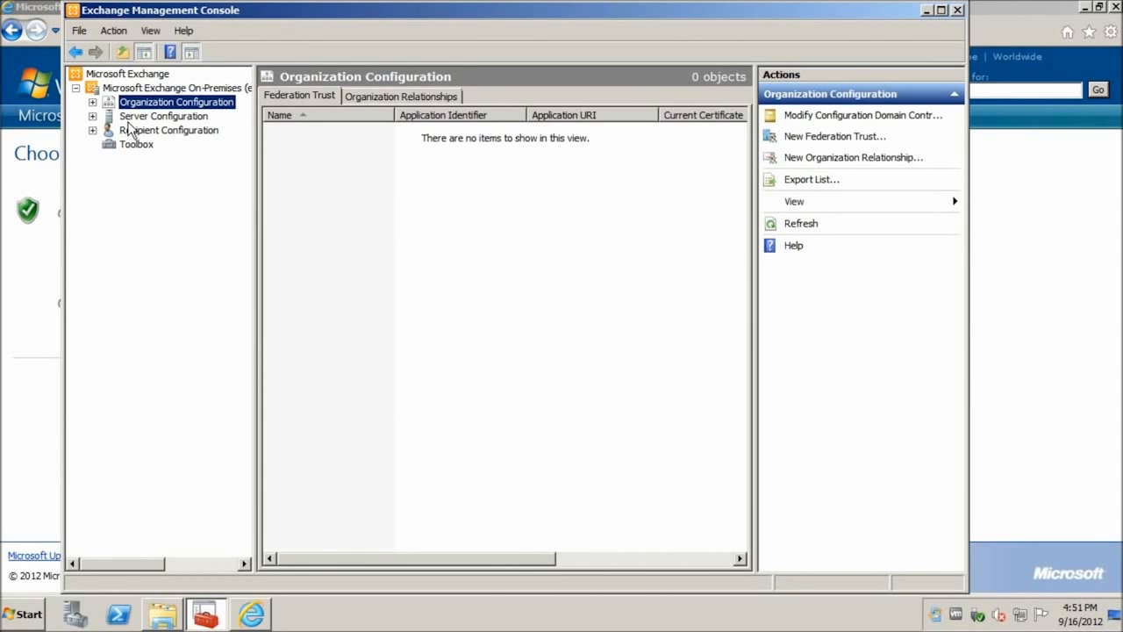
click(142, 117)
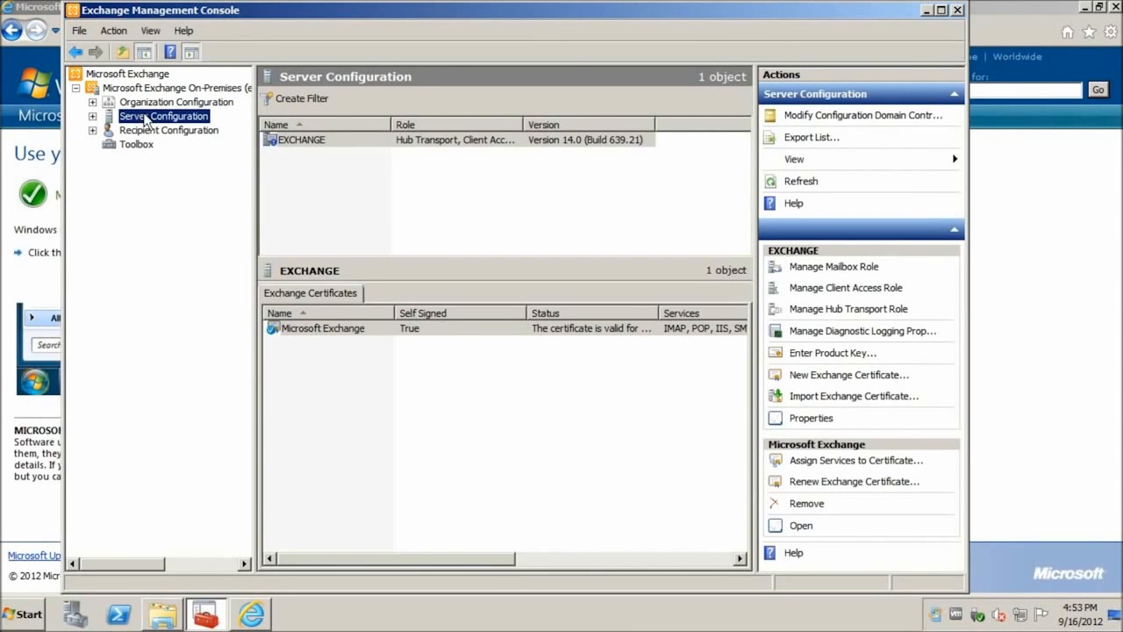
- Select the EXCHANGE server, and review the Mailbox and Client Access settings under Organization Configuration
click(292, 140)
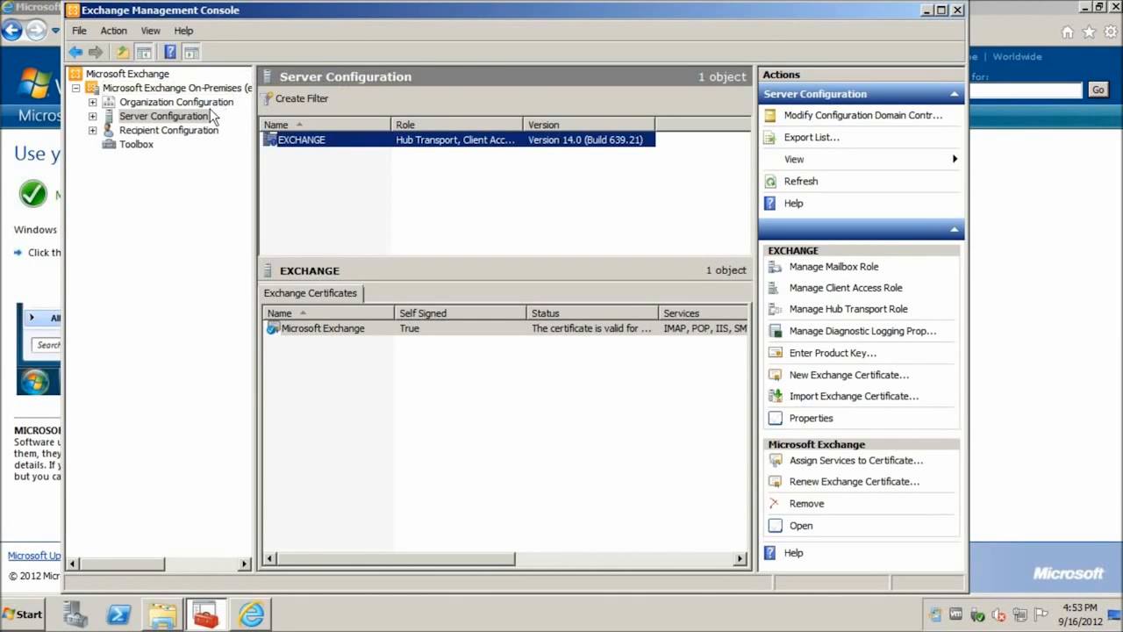
click(92, 102)
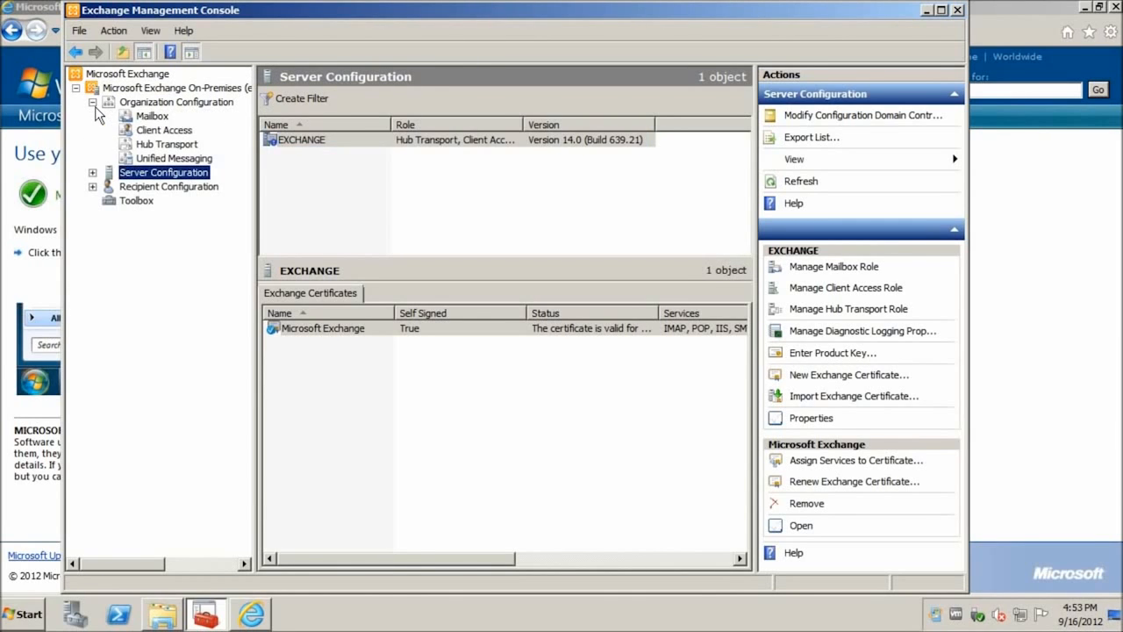
click(149, 121)
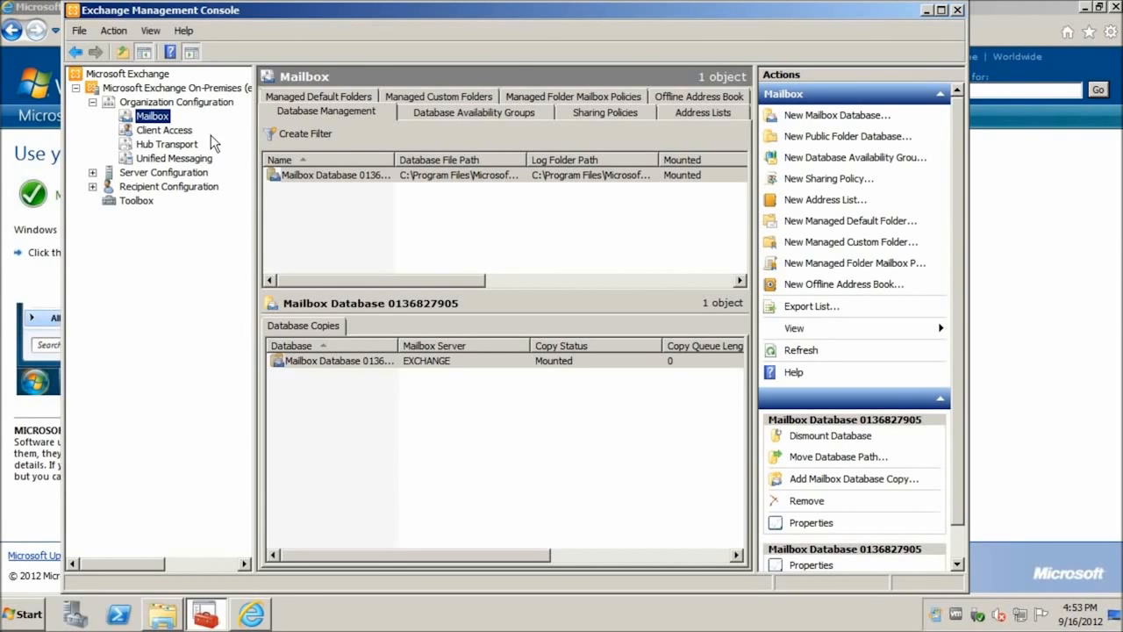
click(164, 131)
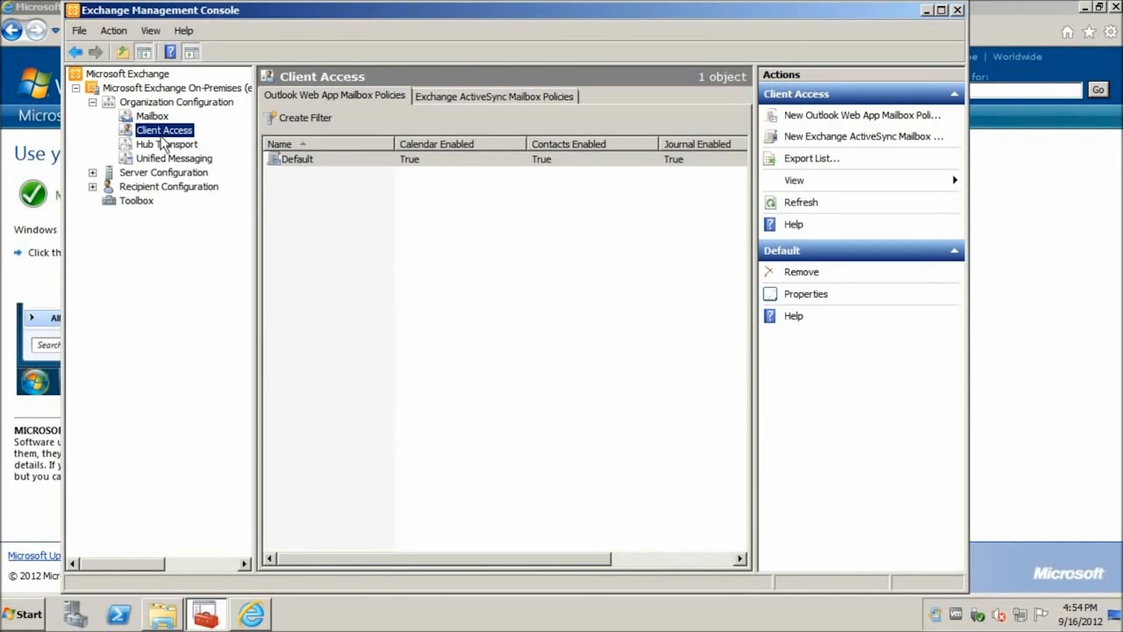
- View the accepted domains of the organization's Hub Transport, and look at the New Accepted Domain wizard without creating a domain
click(154, 145)
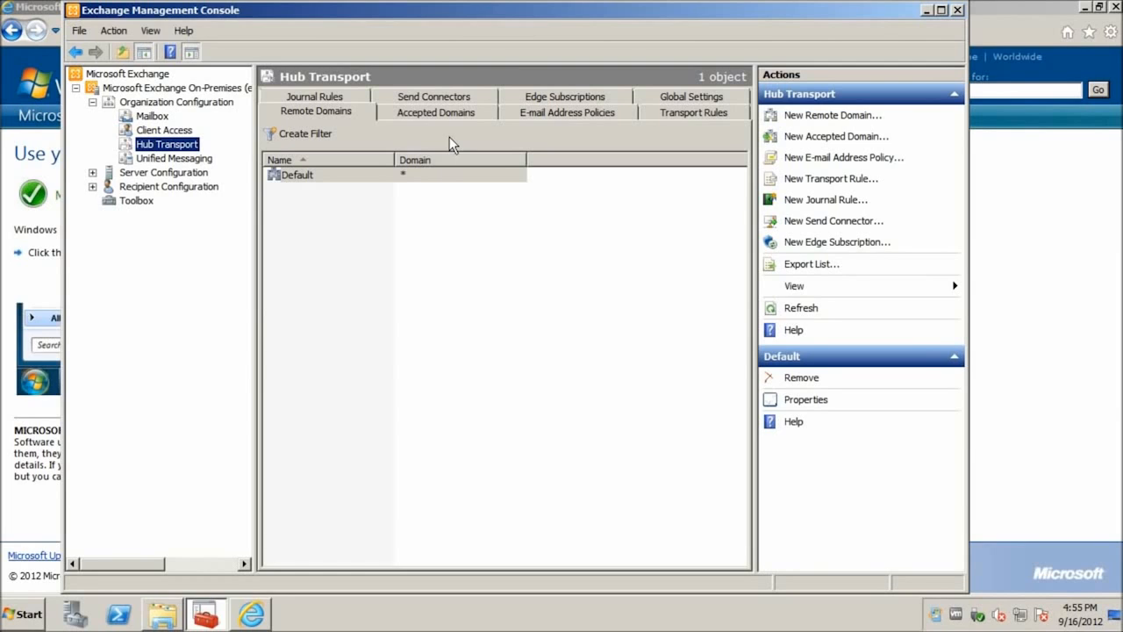
click(421, 114)
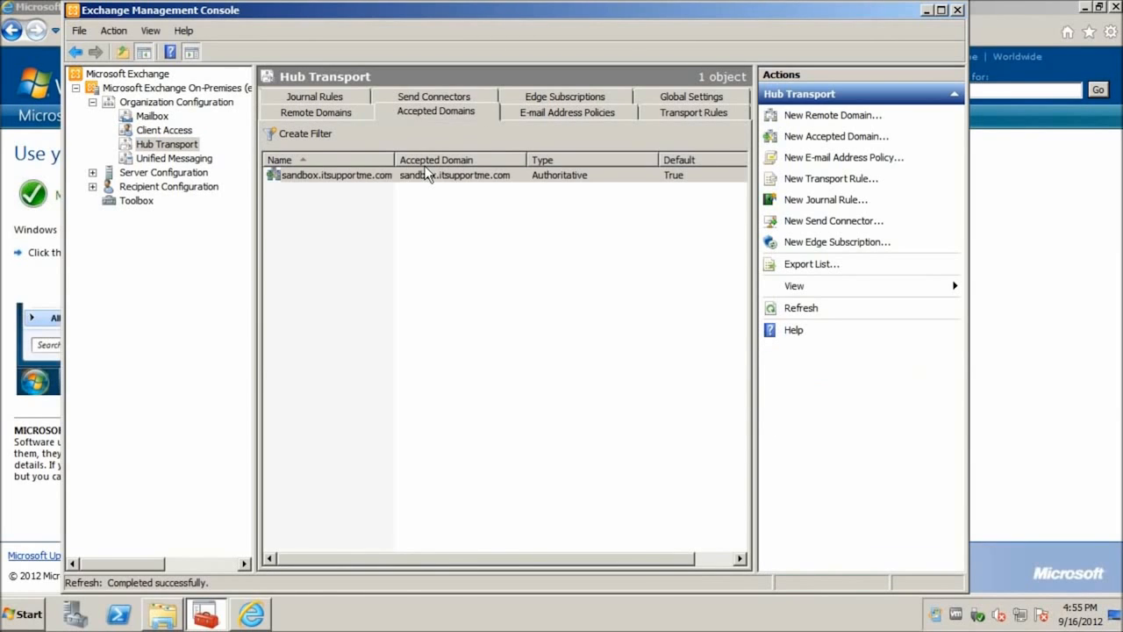
click(429, 175)
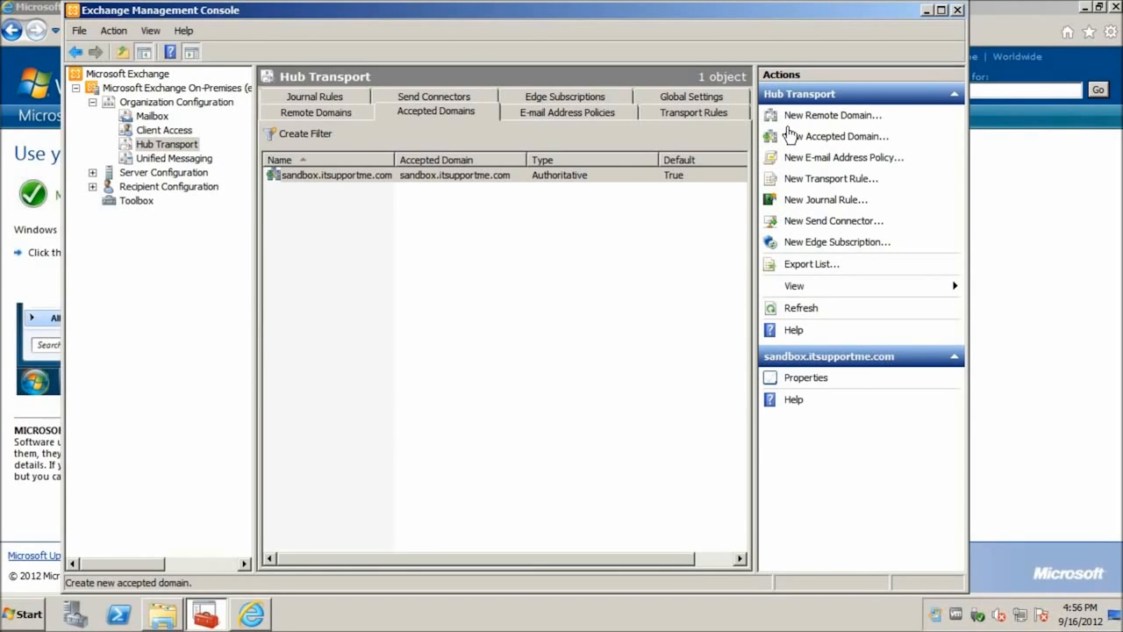
click(794, 137)
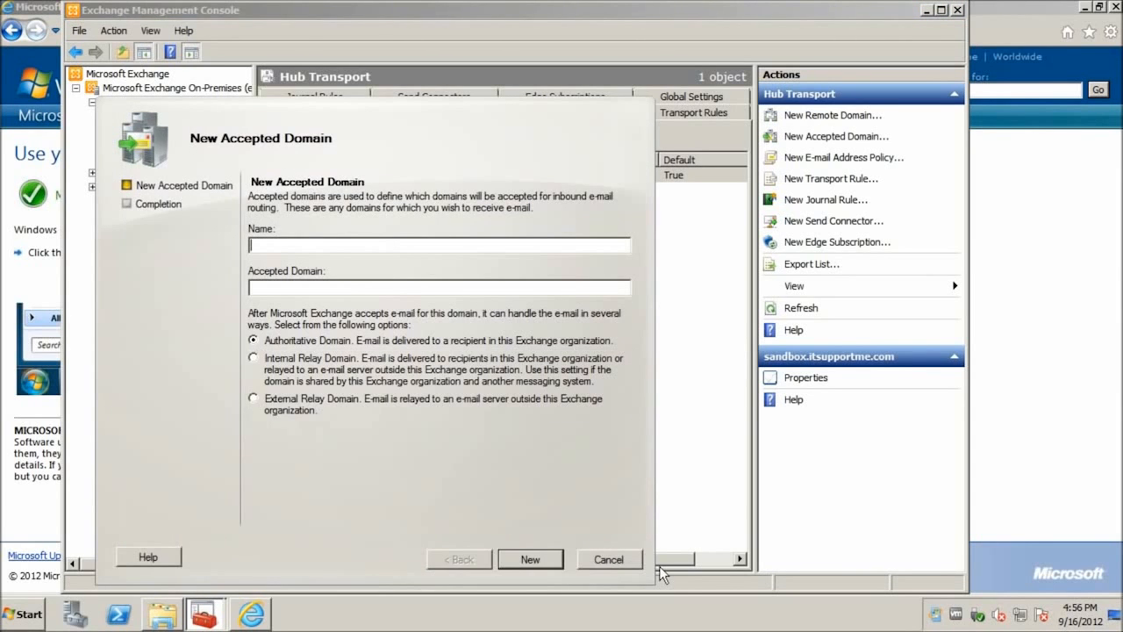
click(594, 565)
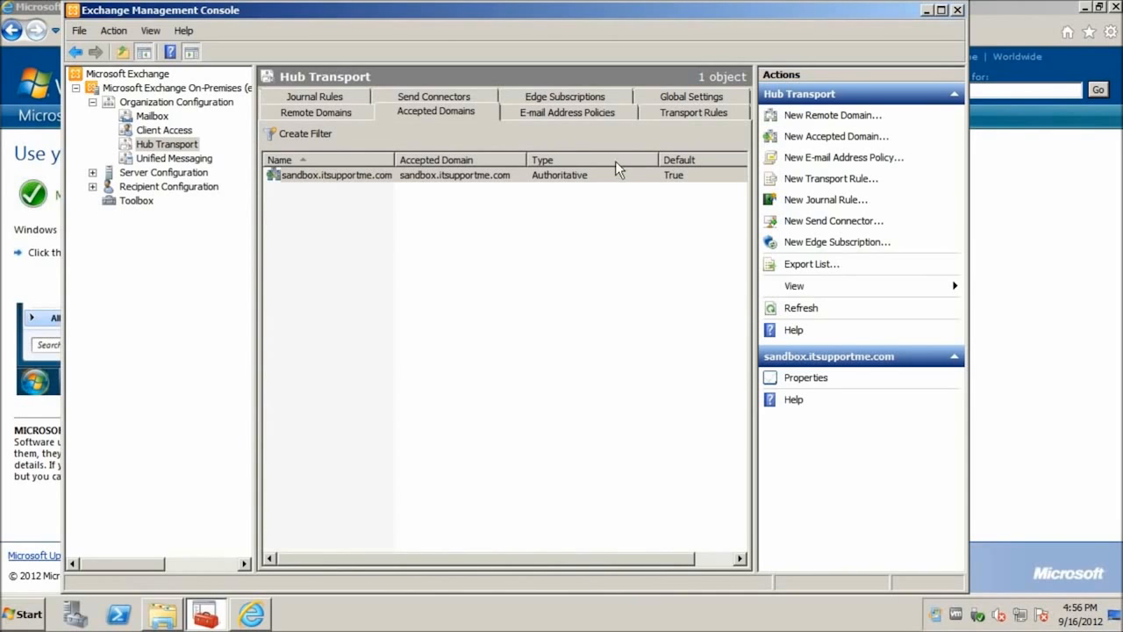
- Review the Hub Transport e-mail address policies, transport rules and global Transport Settings properties, including message delivery, without changing them
click(598, 123)
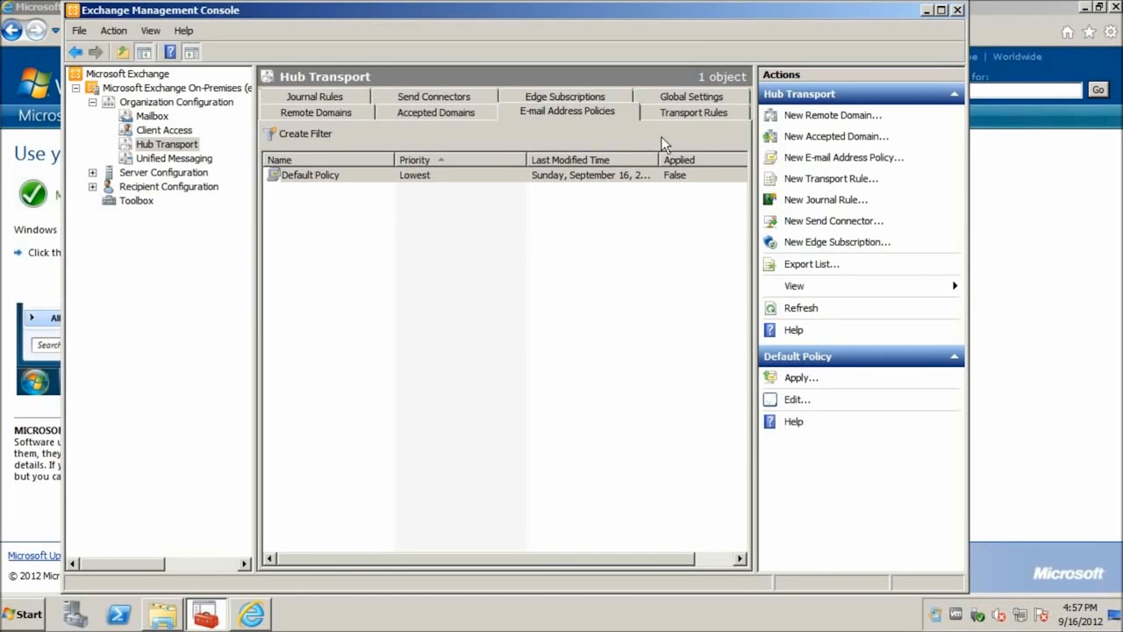
click(681, 121)
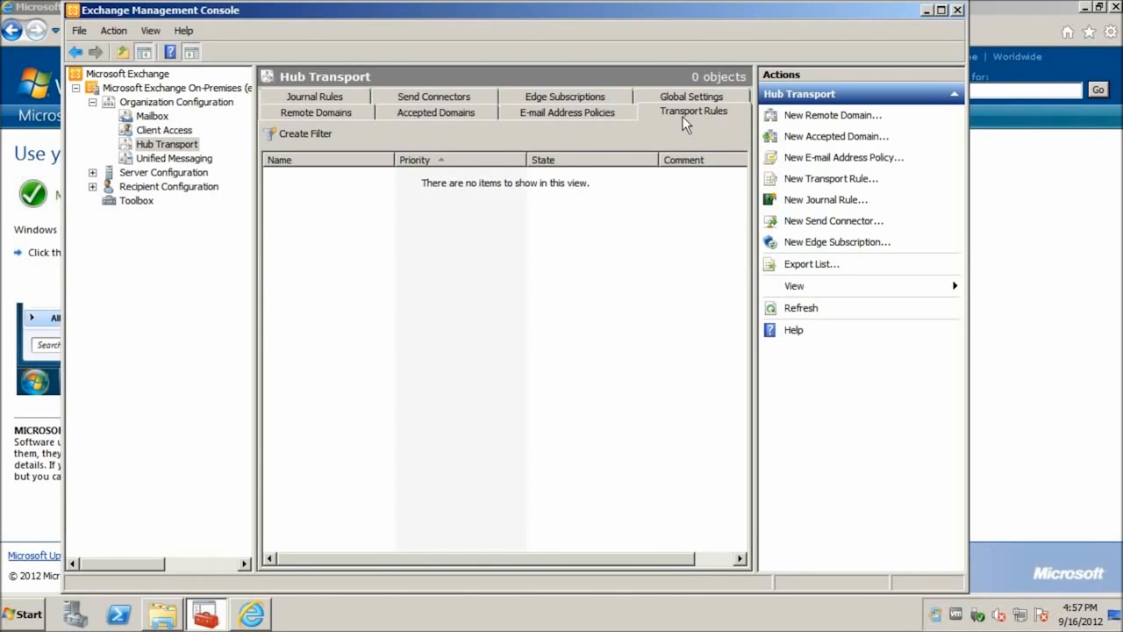
click(692, 96)
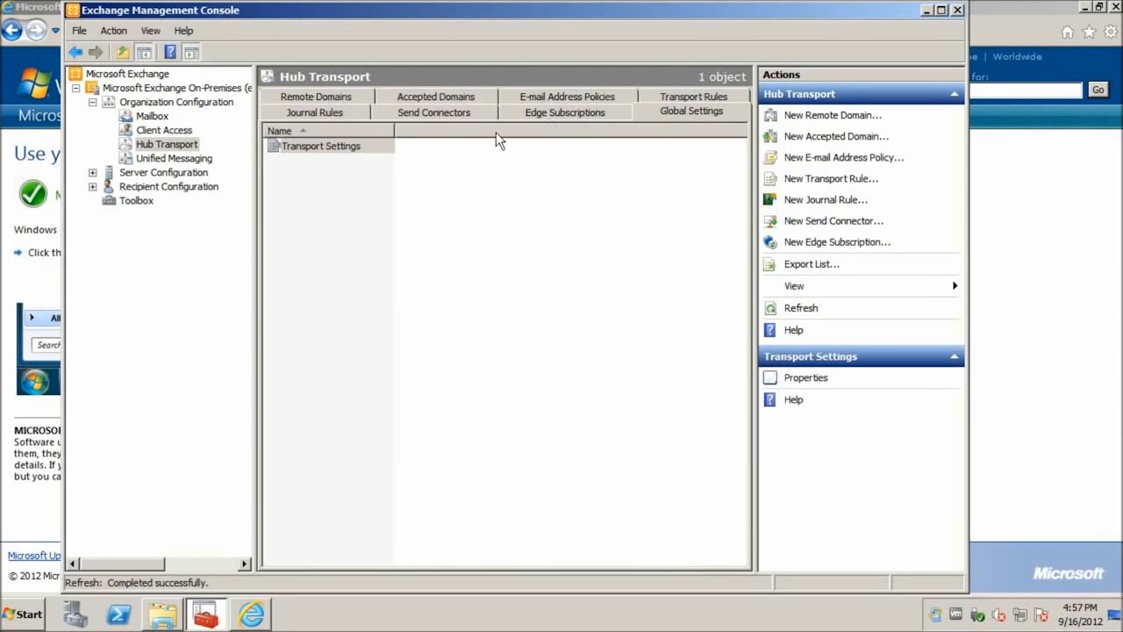
double_click(317, 156)
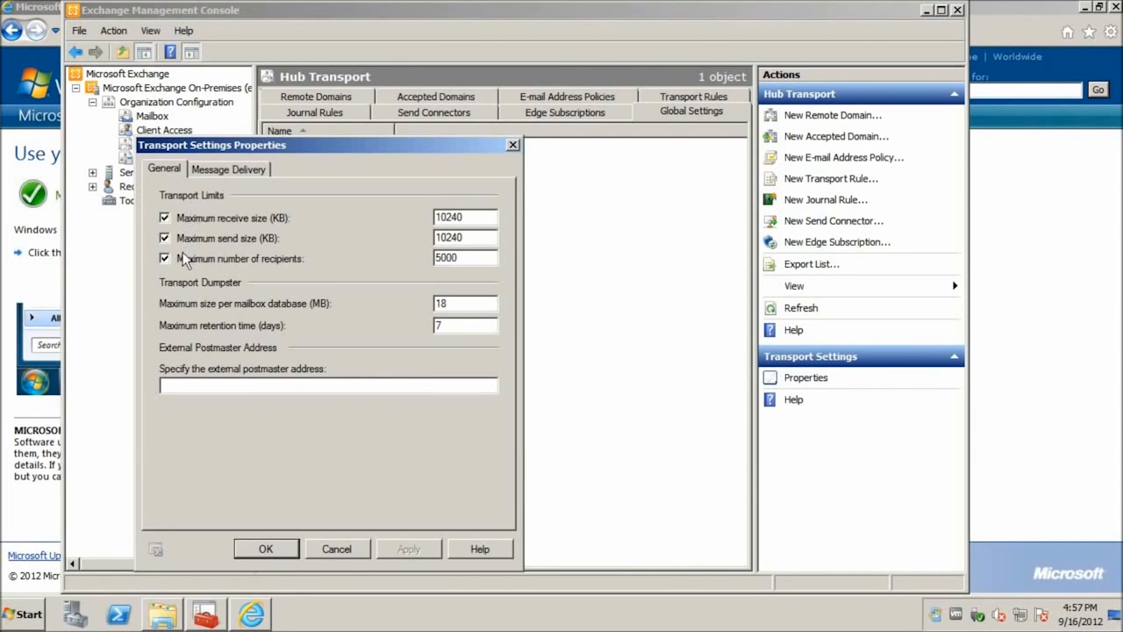
click(245, 174)
click(321, 551)
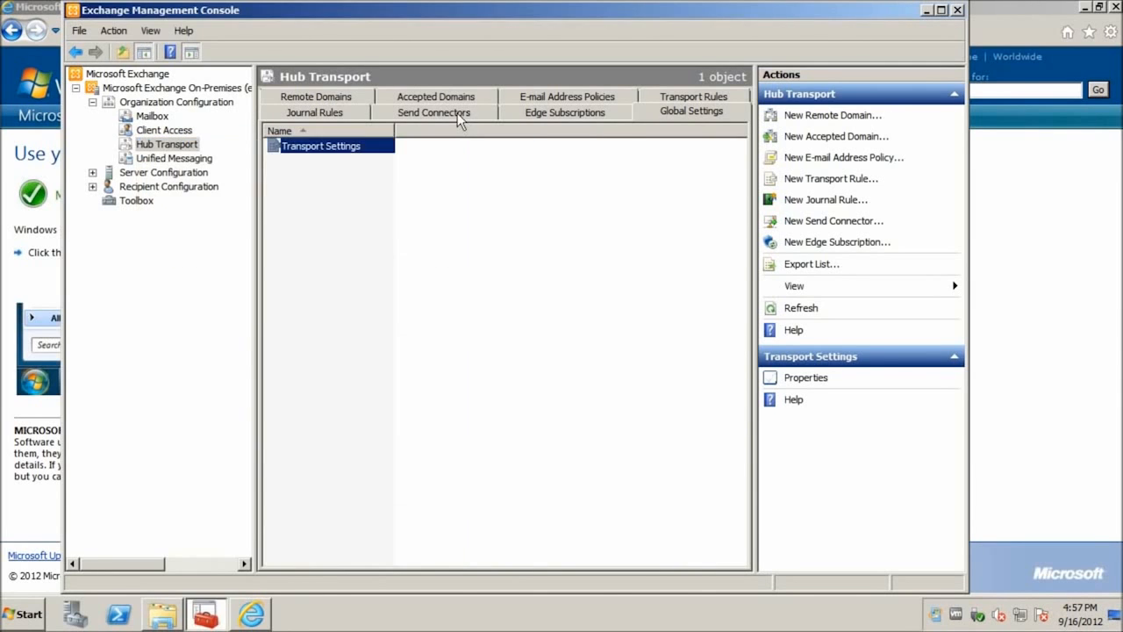
- Start a new Send connector in the organization's Hub Transport, named Internet and with Internet as its intended use
click(458, 117)
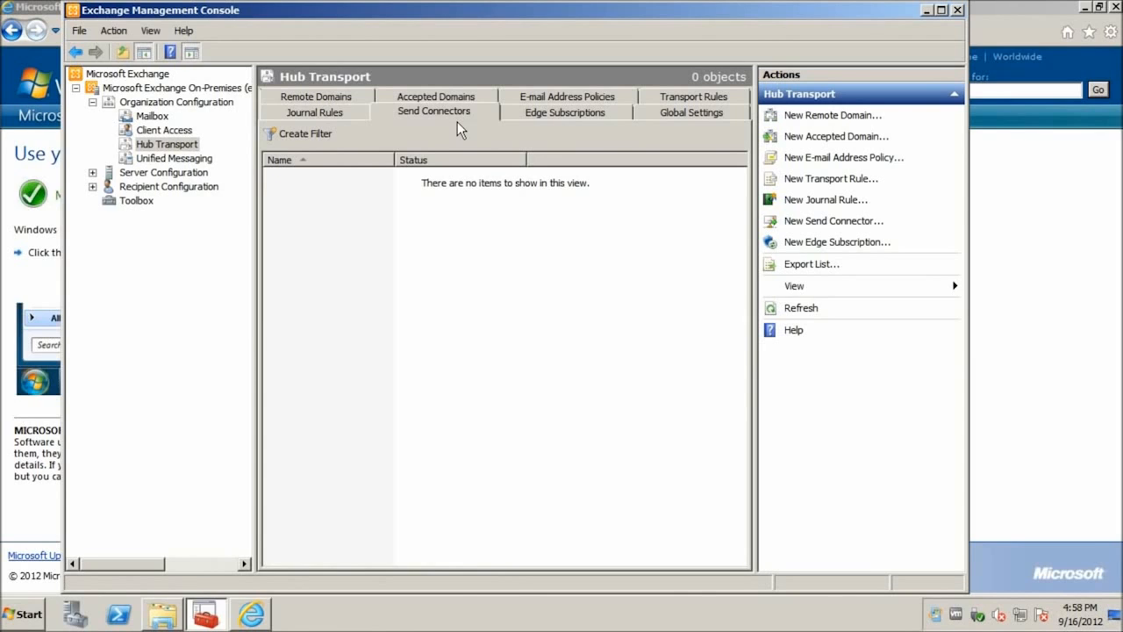
right_click(433, 250)
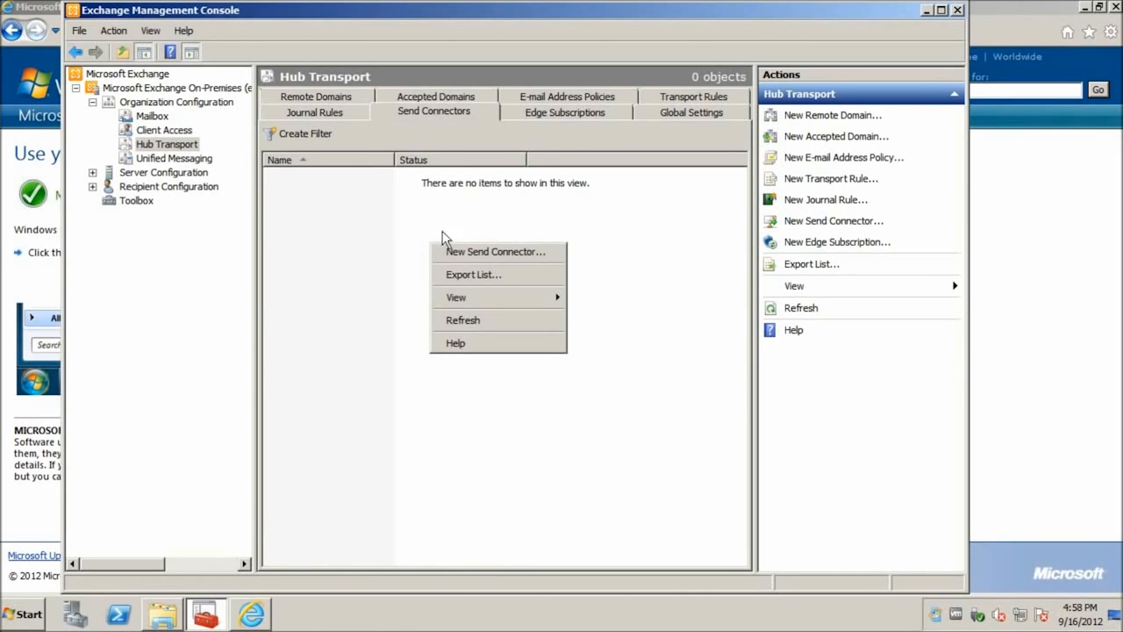
click(451, 252)
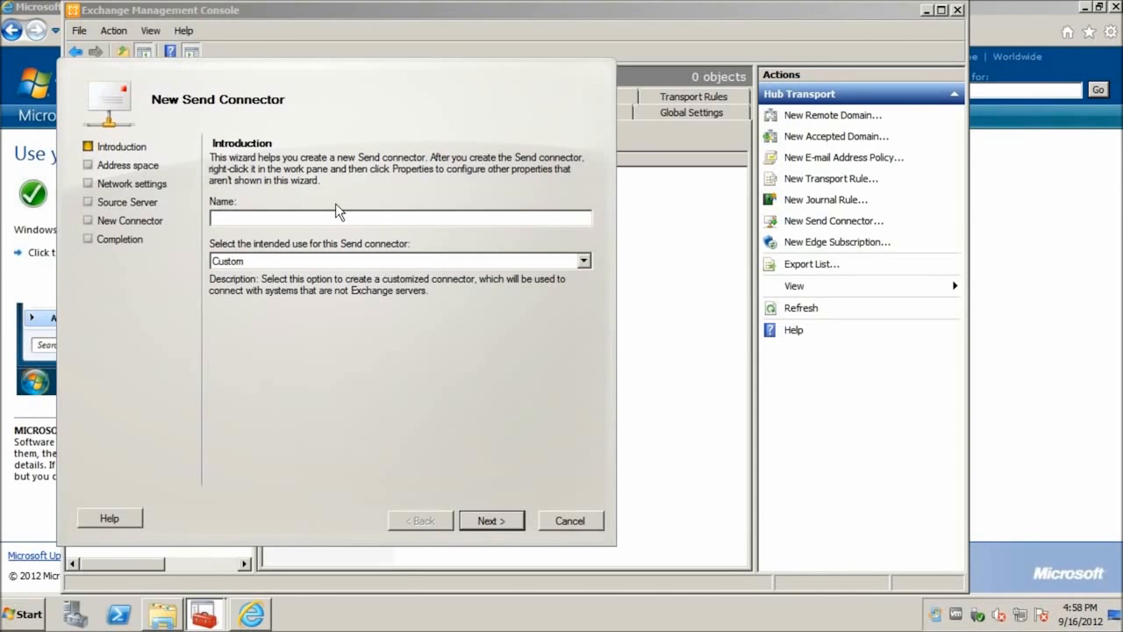
text(Internet)
click(294, 265)
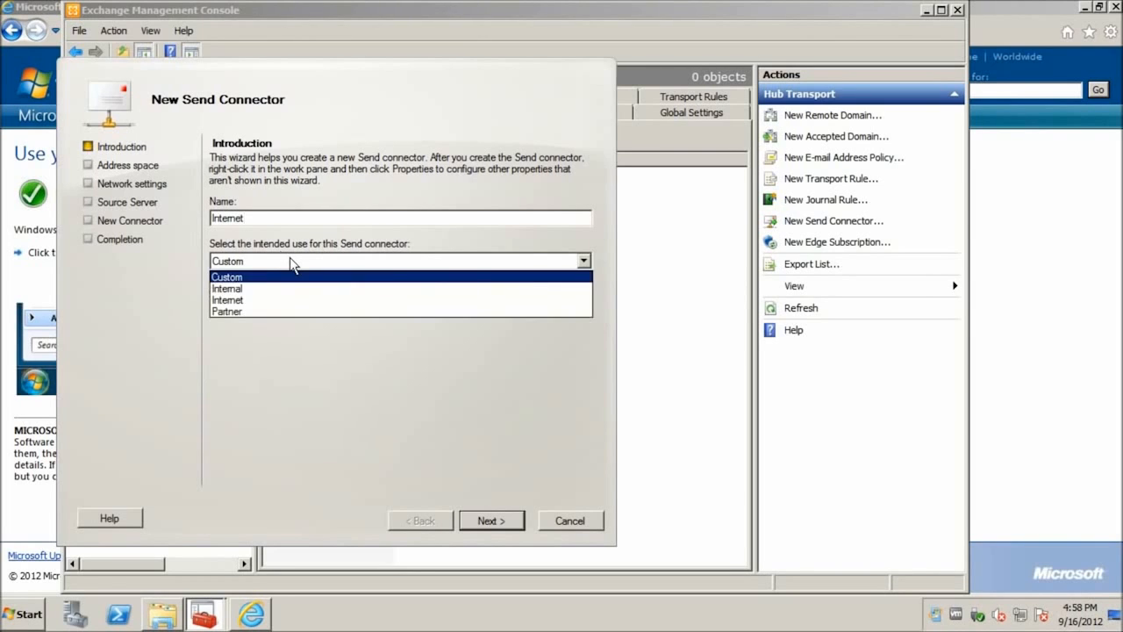
click(244, 302)
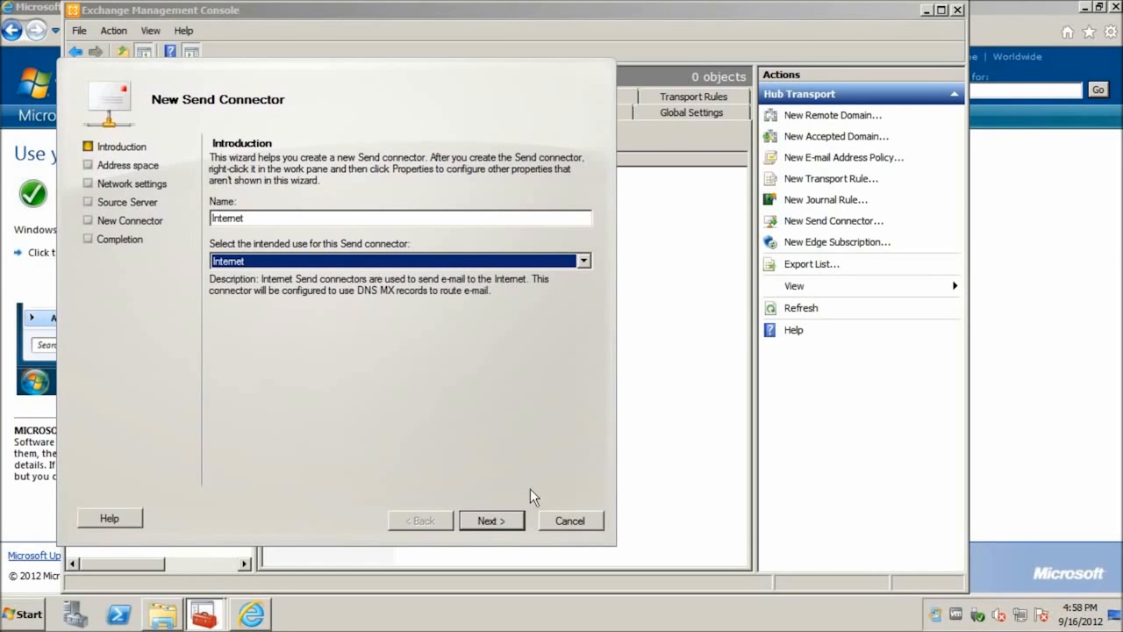
click(497, 520)
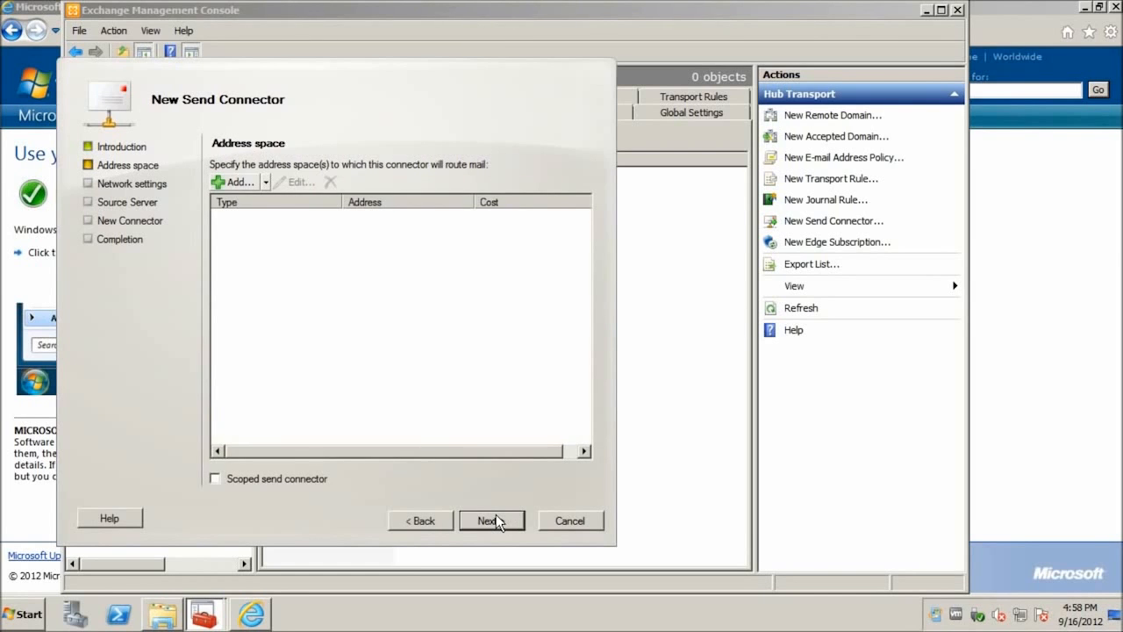
- Add an SMTP address space with the address * and cost 1 to the Send connector
click(246, 188)
click(251, 287)
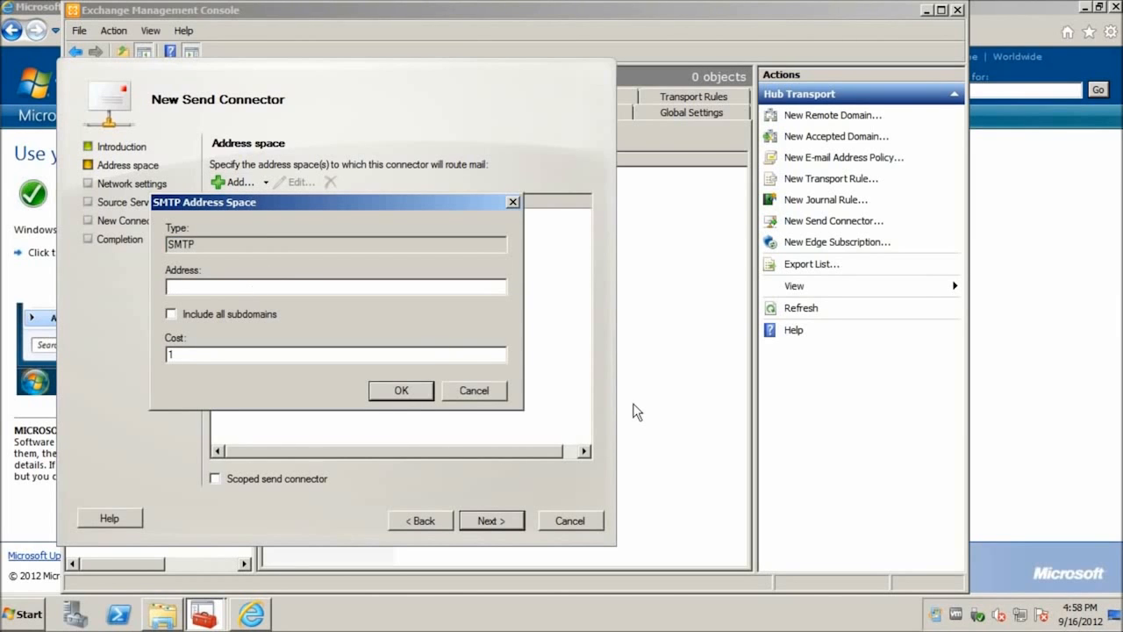
text(*)
click(379, 392)
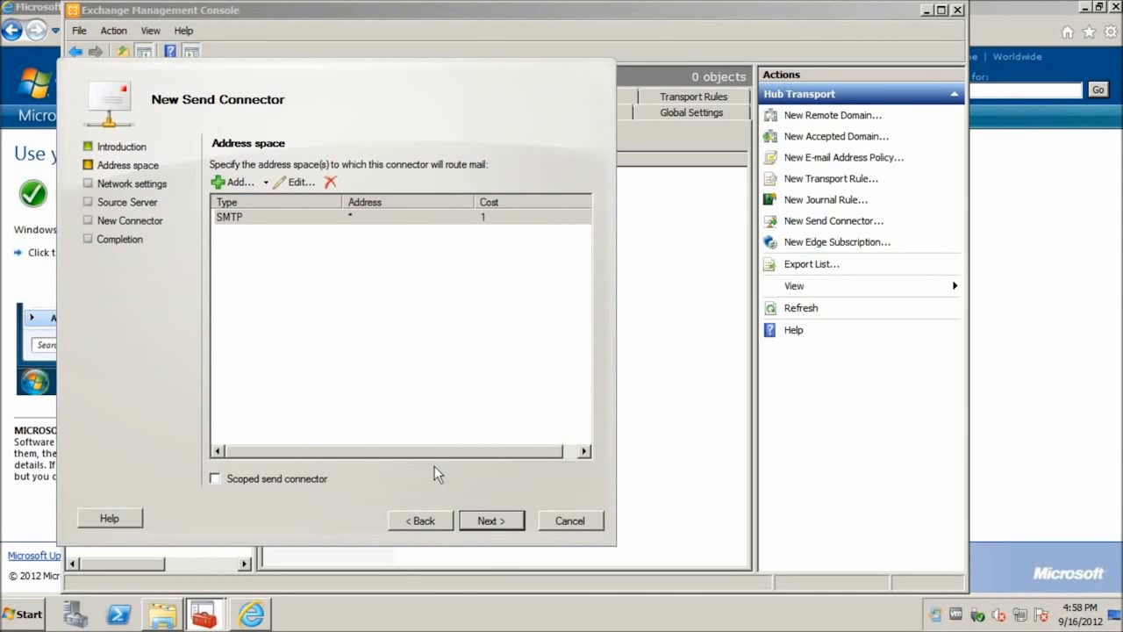
click(489, 523)
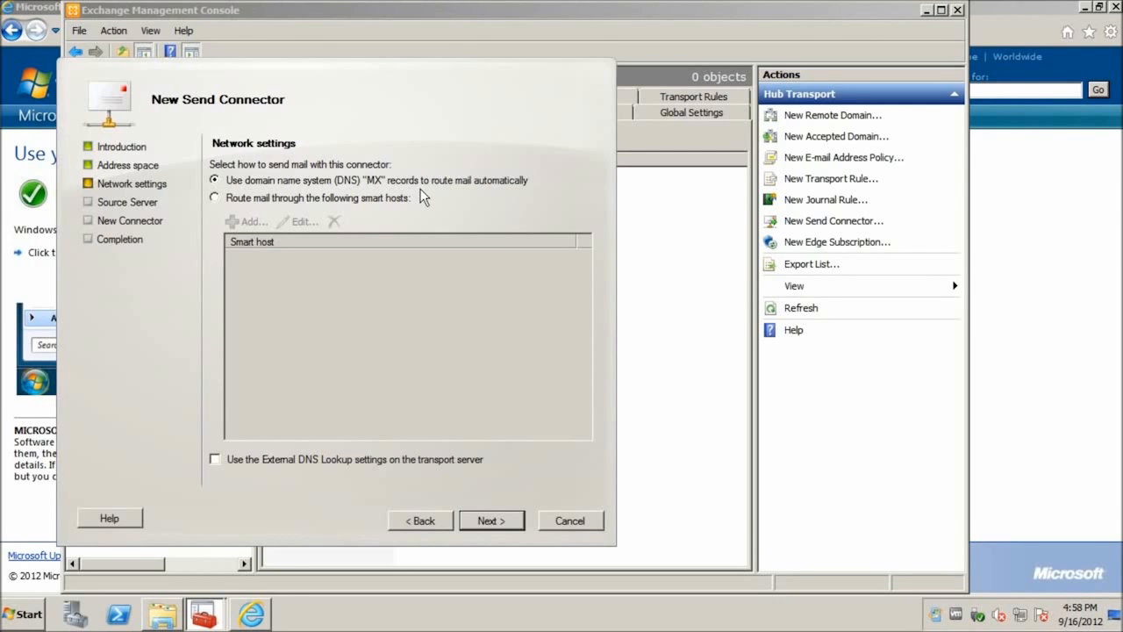
- Keep DNS MX record routing and EXCHANGE as the source server, and create the Internet Send connector
click(501, 523)
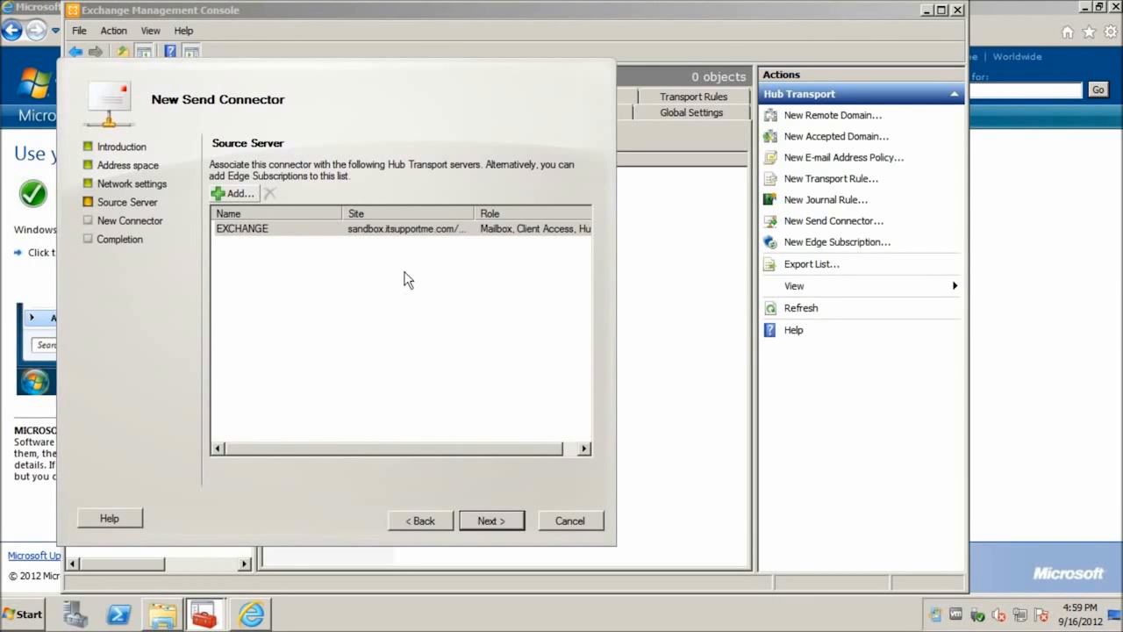
click(412, 233)
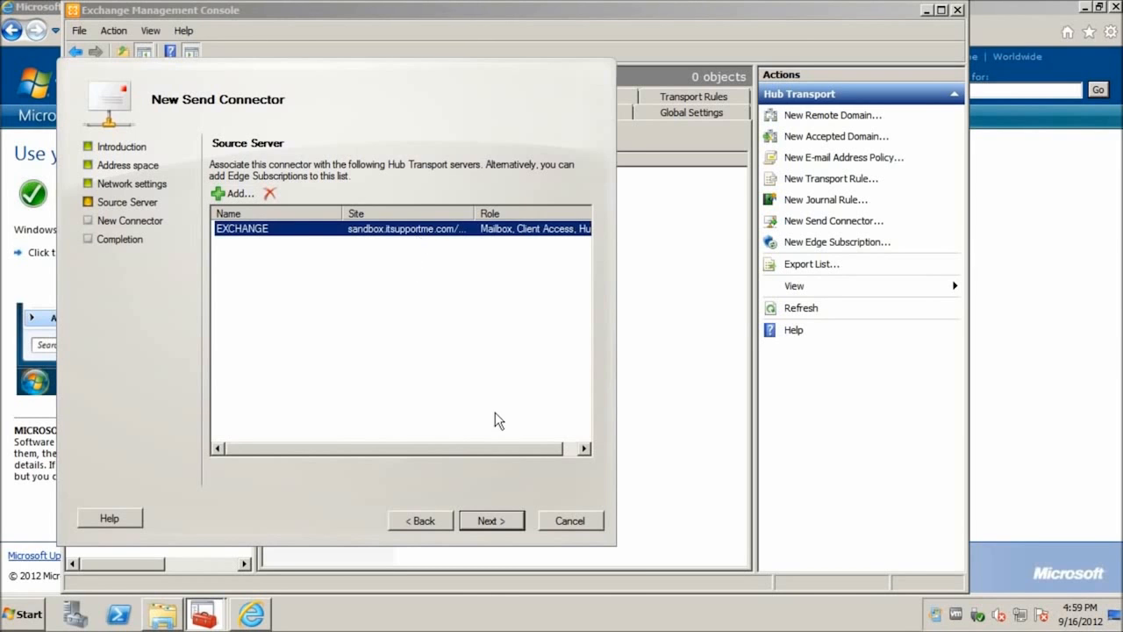
click(502, 525)
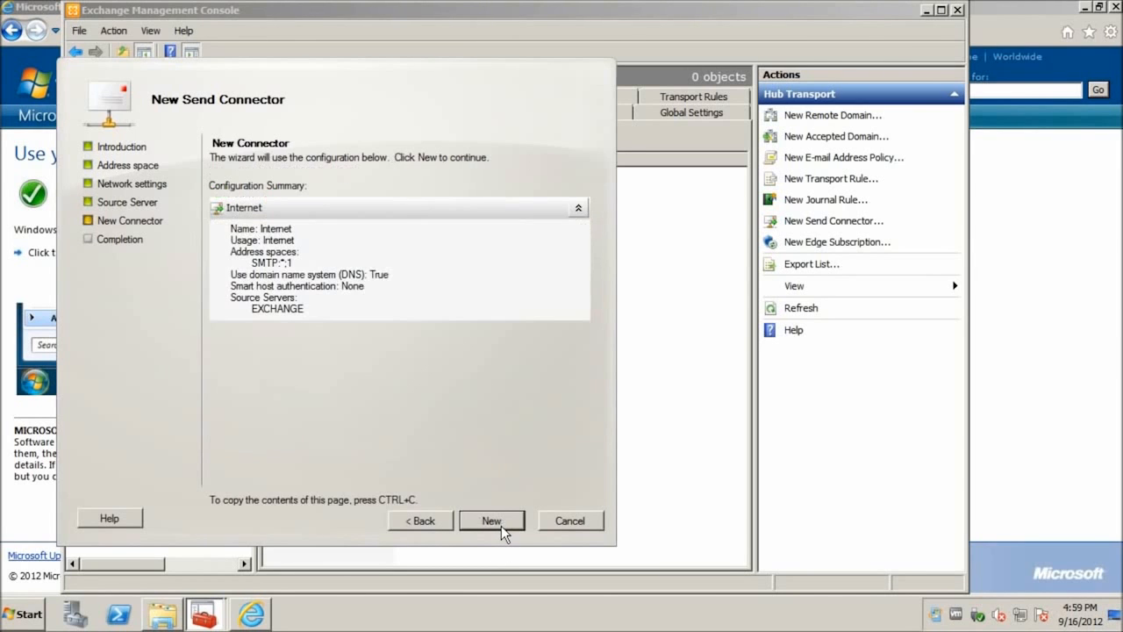
click(498, 523)
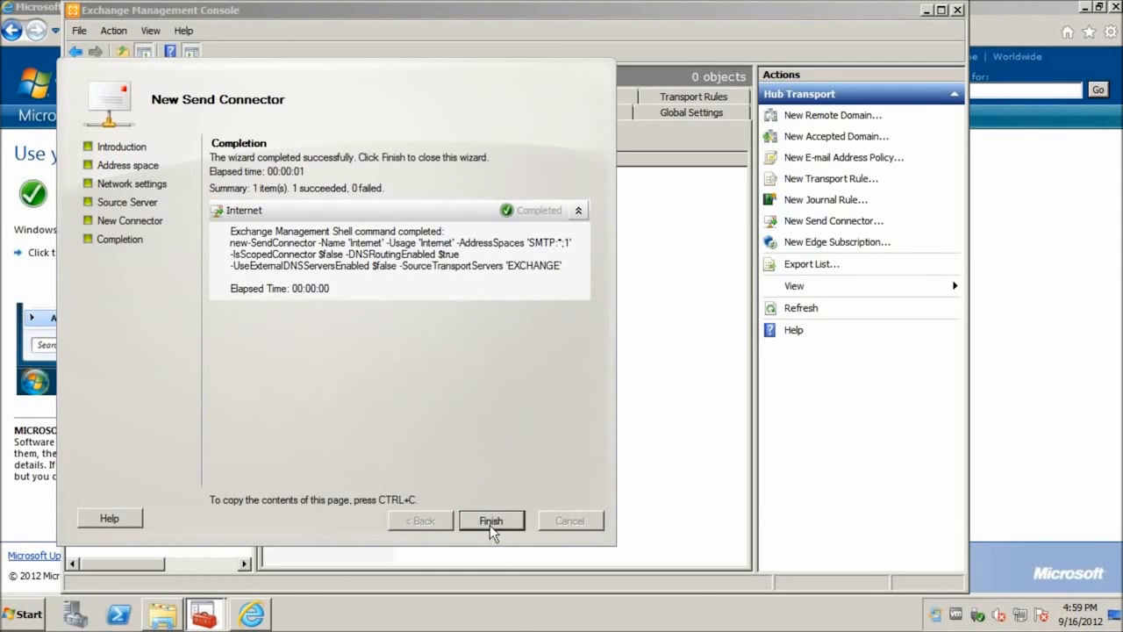
click(489, 524)
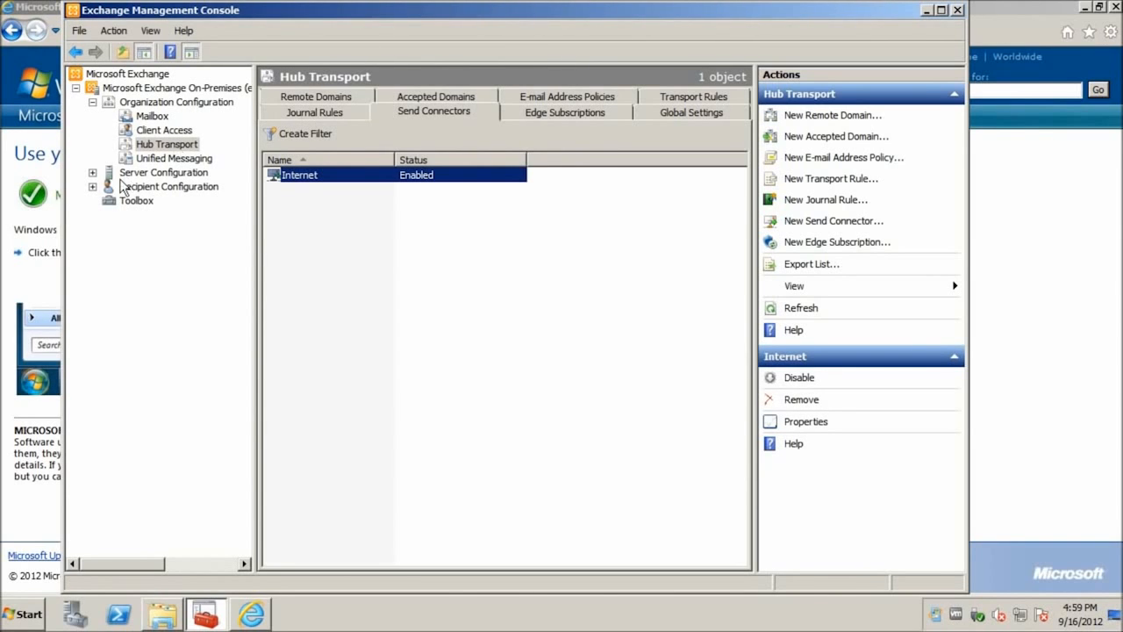
- Enable Outlook Anywhere for the server's Client Access role with external host name exchange.sandbox.itsupportme.com and Basic authentication
click(93, 102)
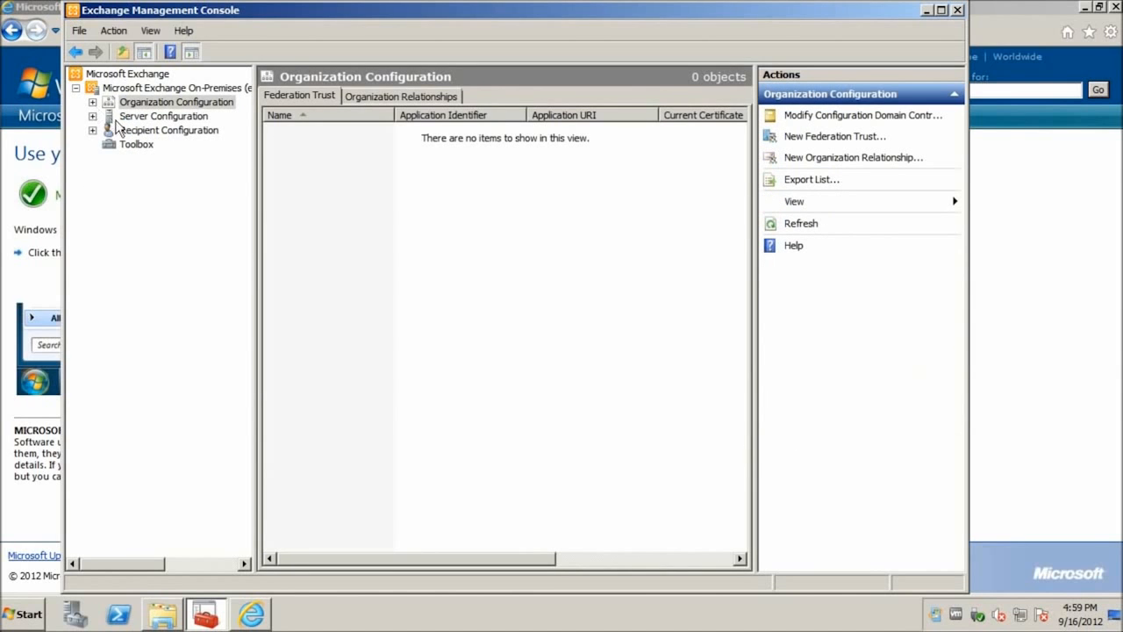
click(93, 117)
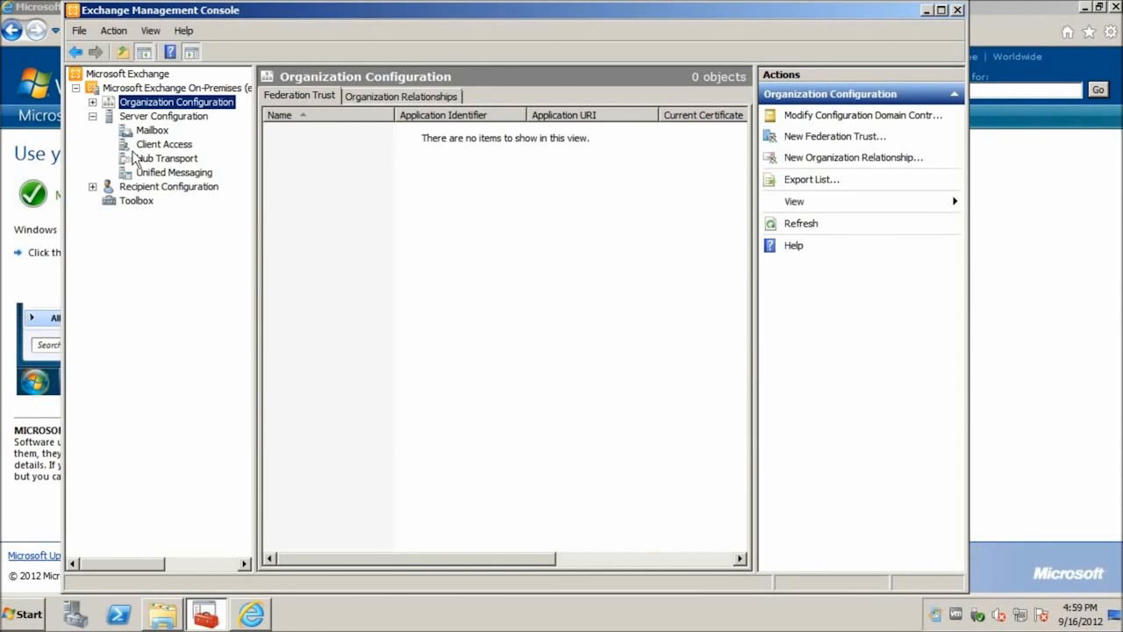
click(142, 149)
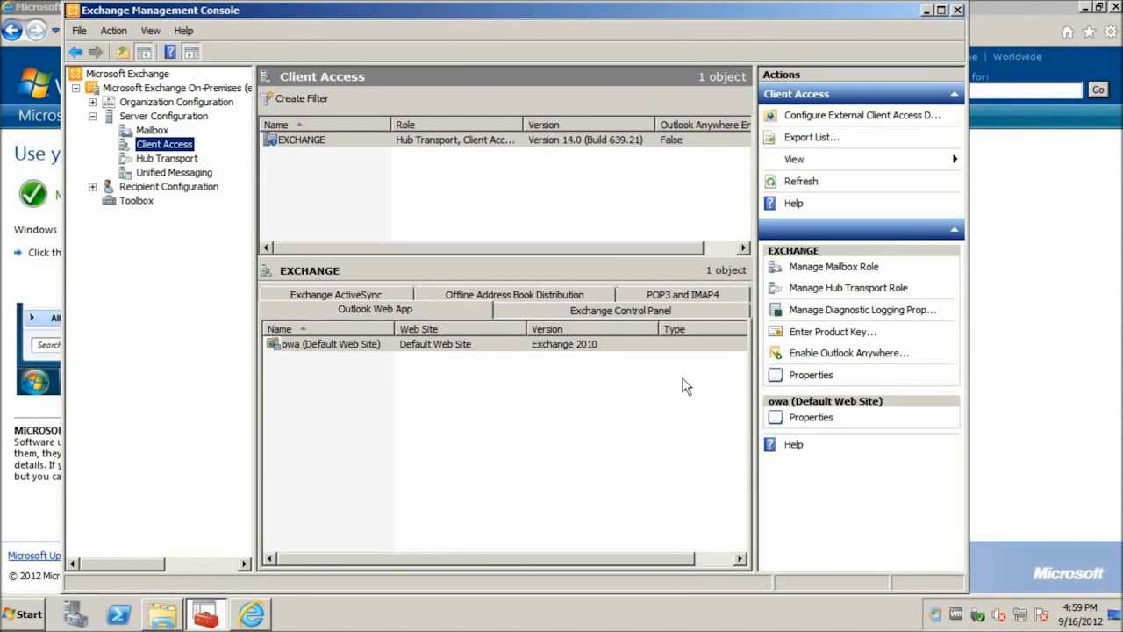
click(805, 354)
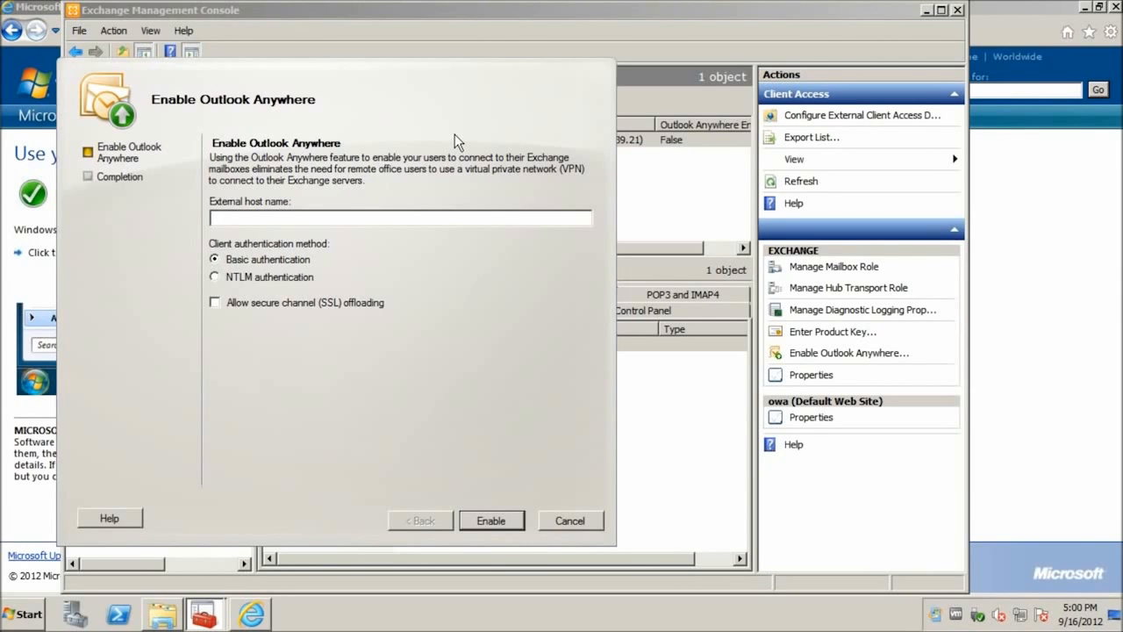
text(exchange.sandbox.itsupportme.com)
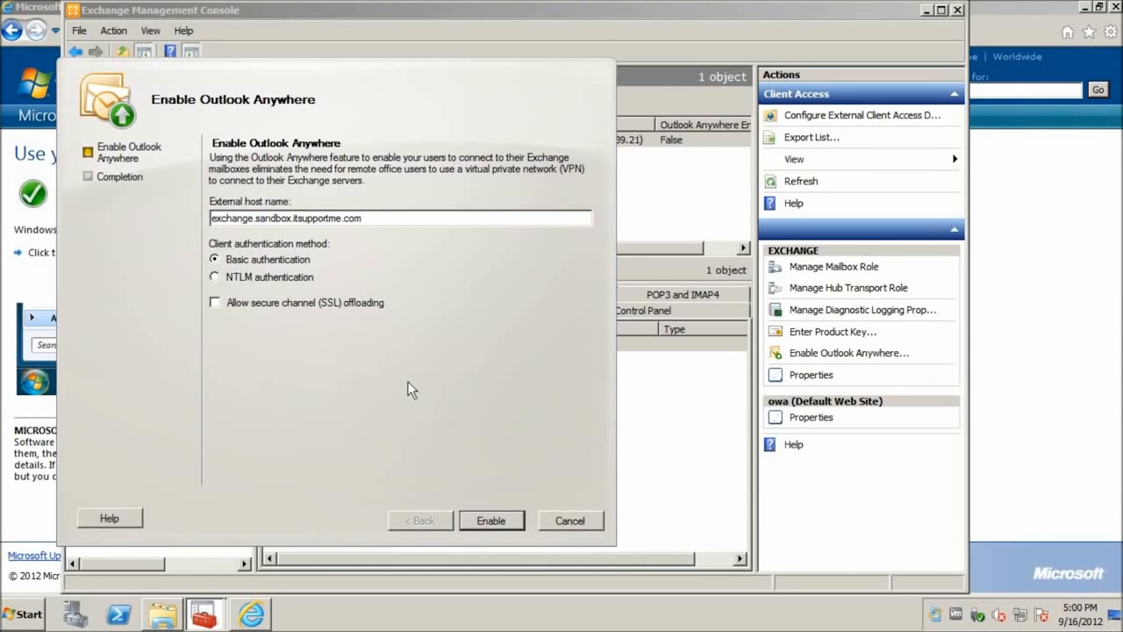
click(489, 517)
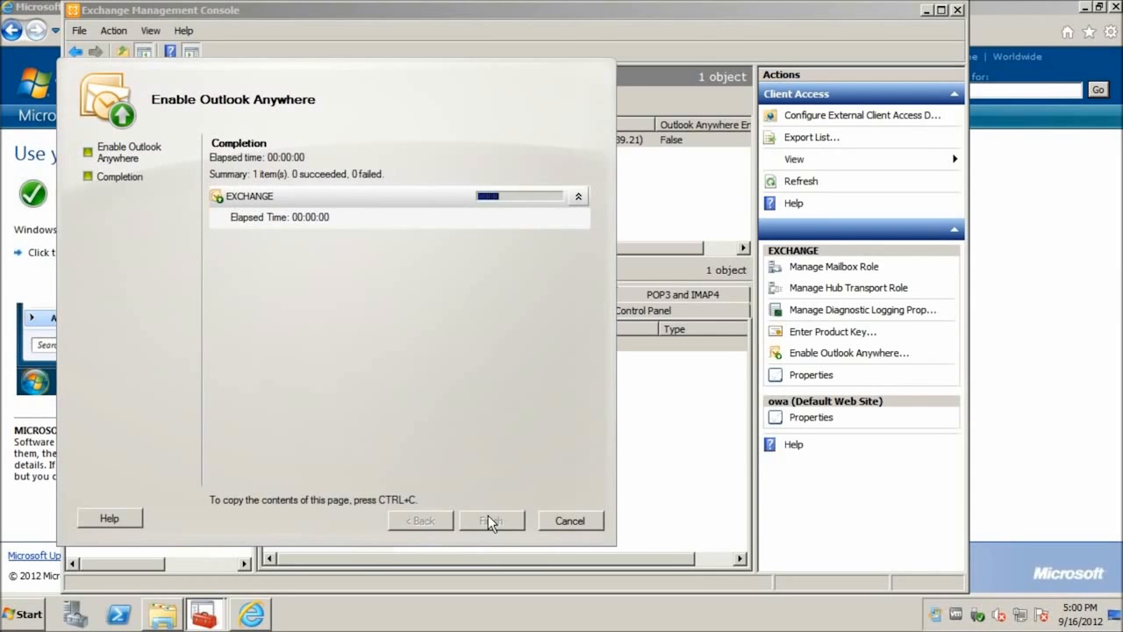
click(490, 521)
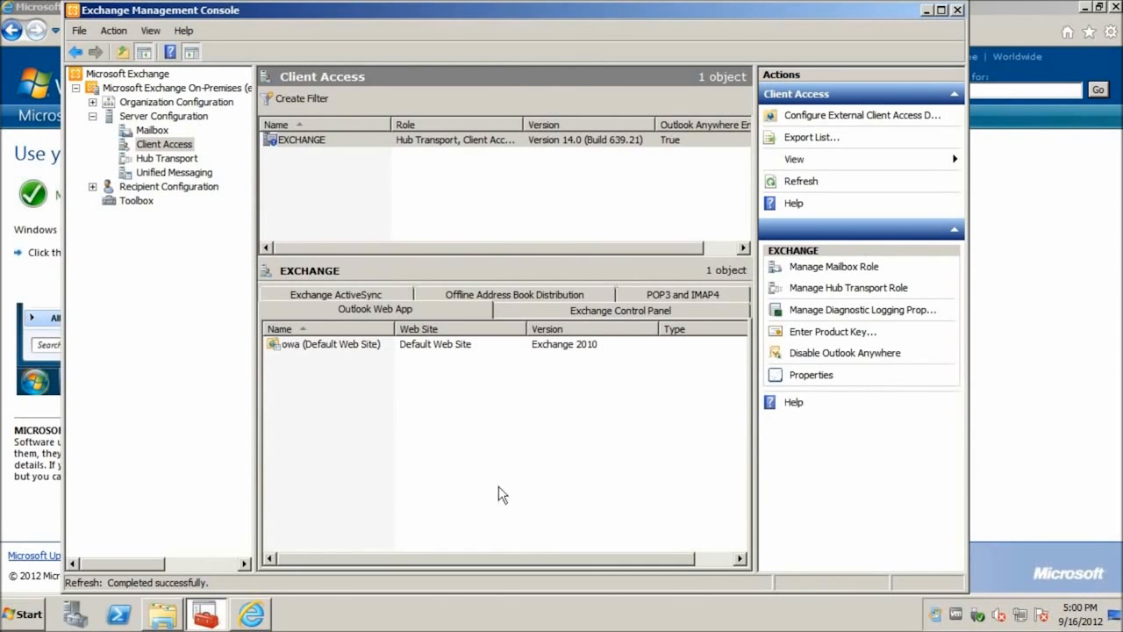
- Review the General and Authentication properties of the ecp (Default Web Site) virtual directory under Exchange Control Panel, leaving them unchanged
click(550, 311)
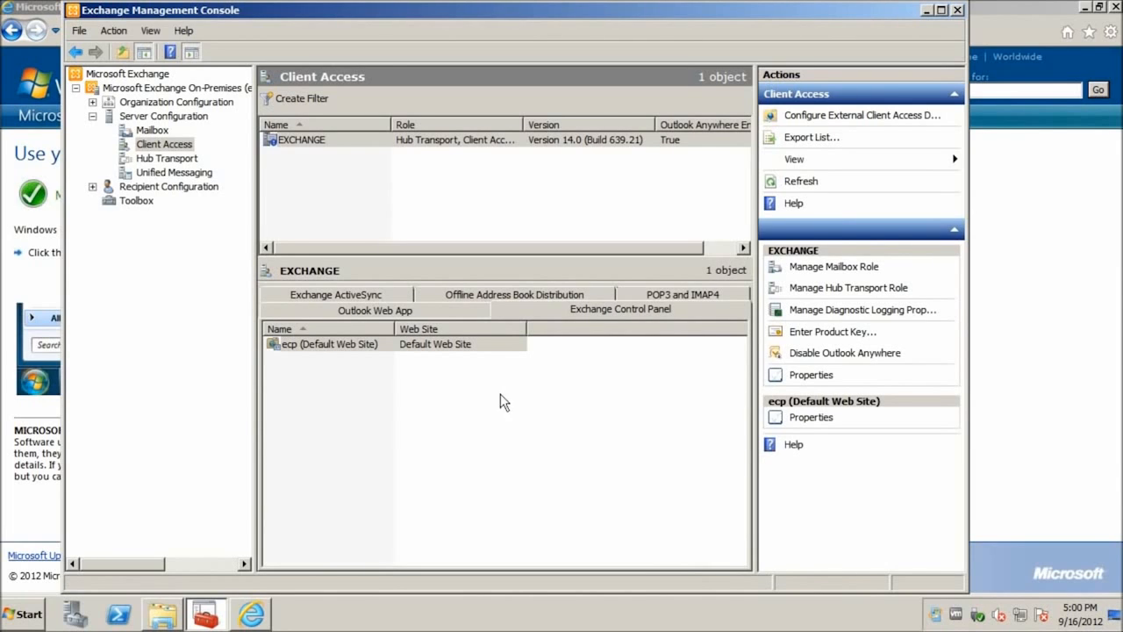
click(361, 346)
double_click(362, 345)
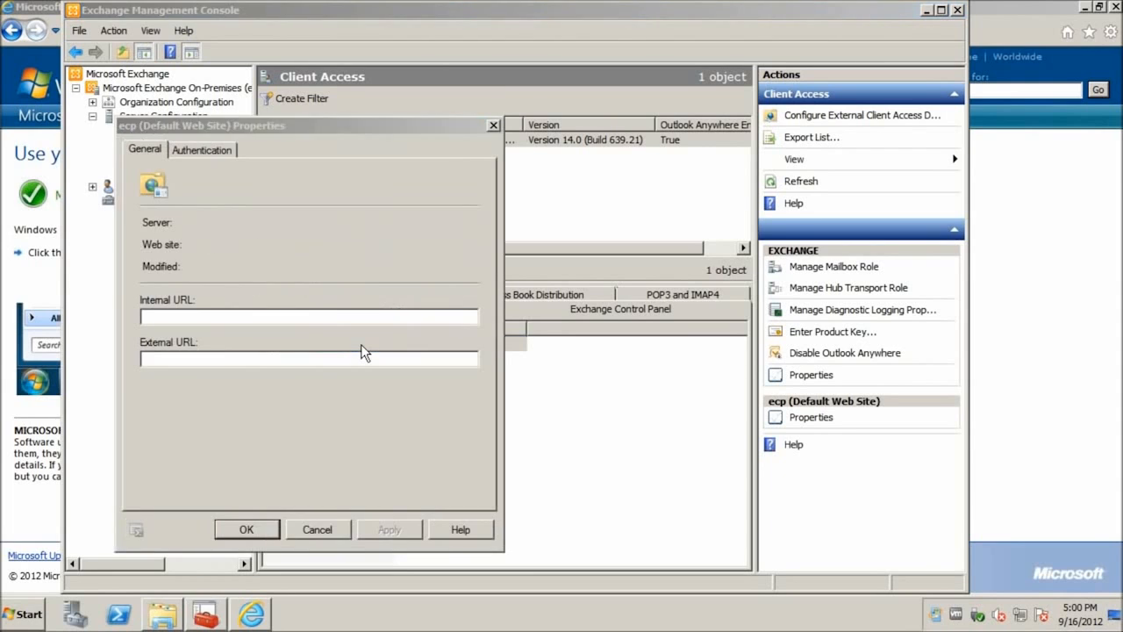
click(226, 153)
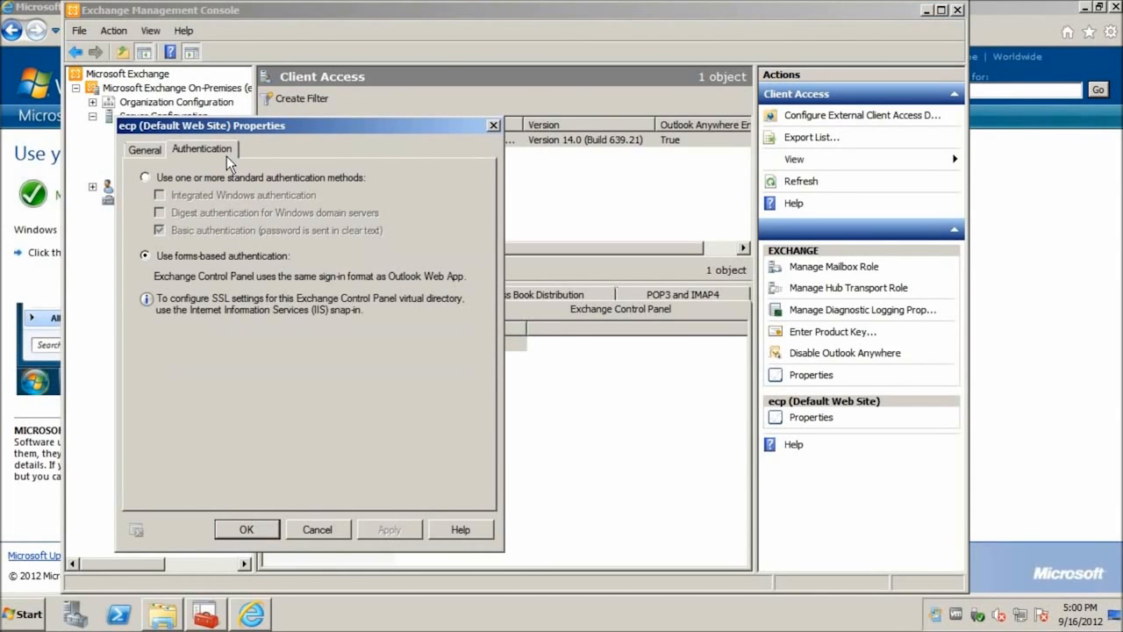
click(143, 151)
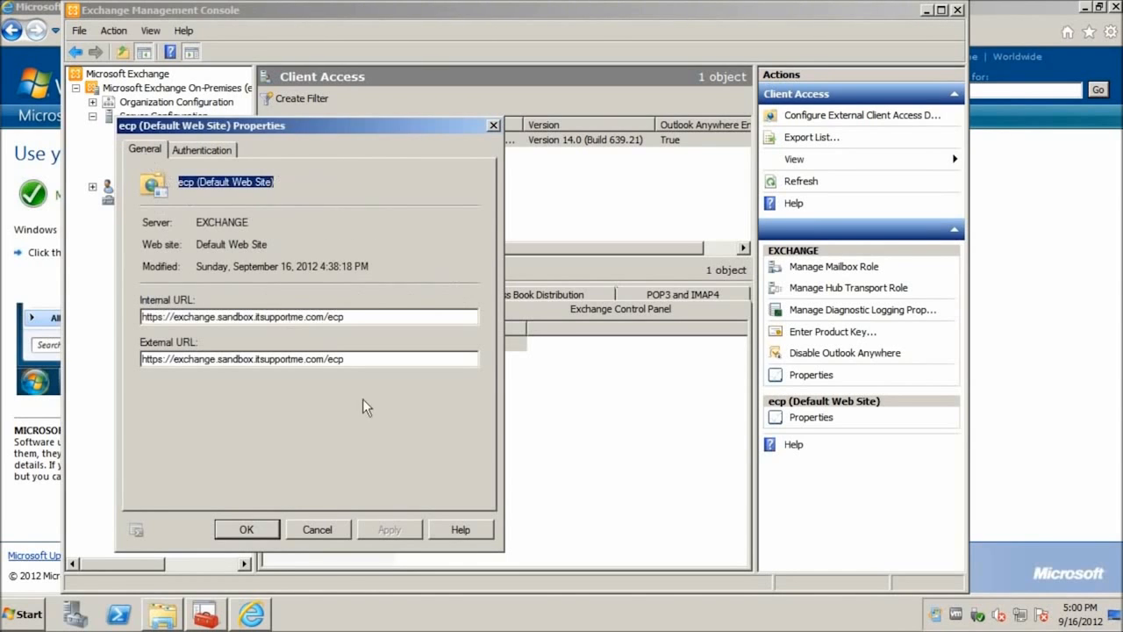
click(327, 524)
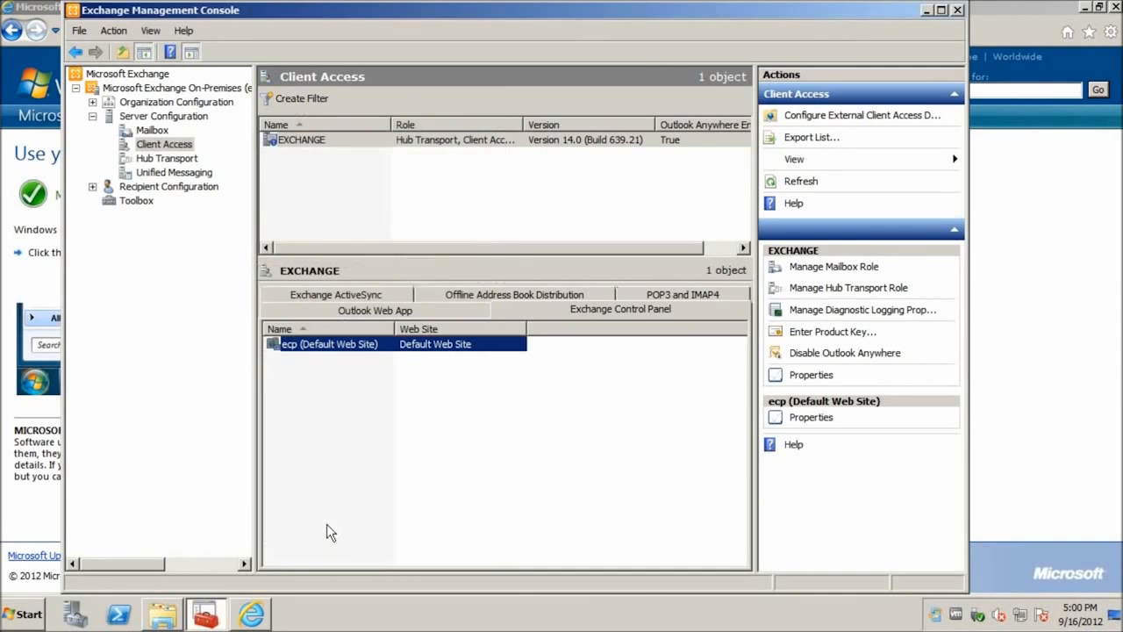
- Look through the server's Exchange ActiveSync, Offline Address Book Distribution, and POP3 and IMAP4 entries
click(330, 295)
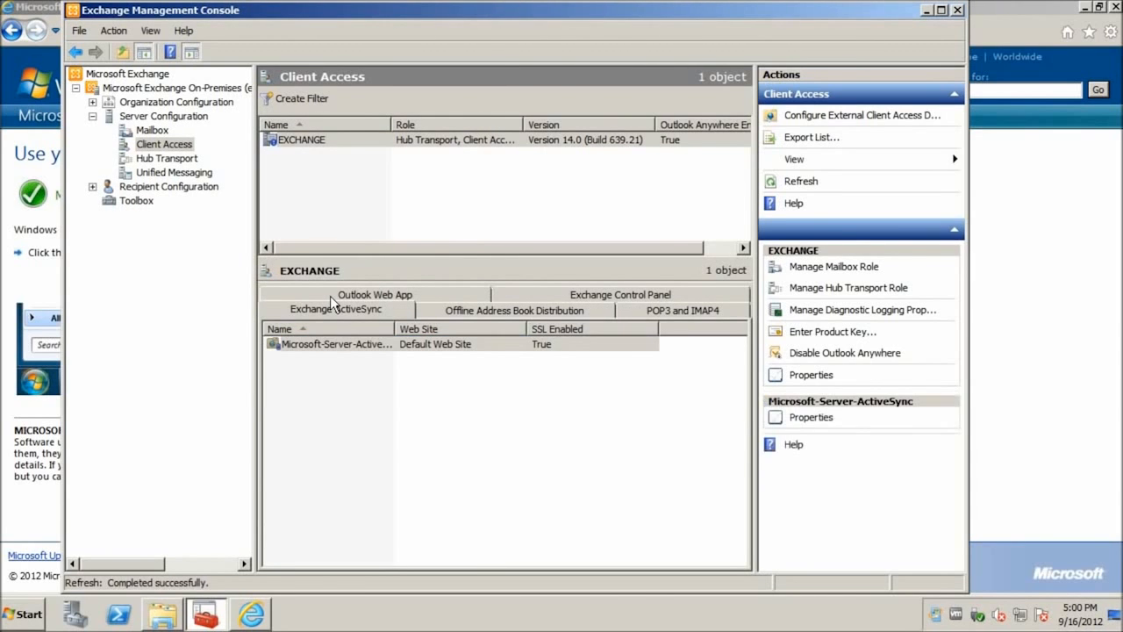
click(458, 312)
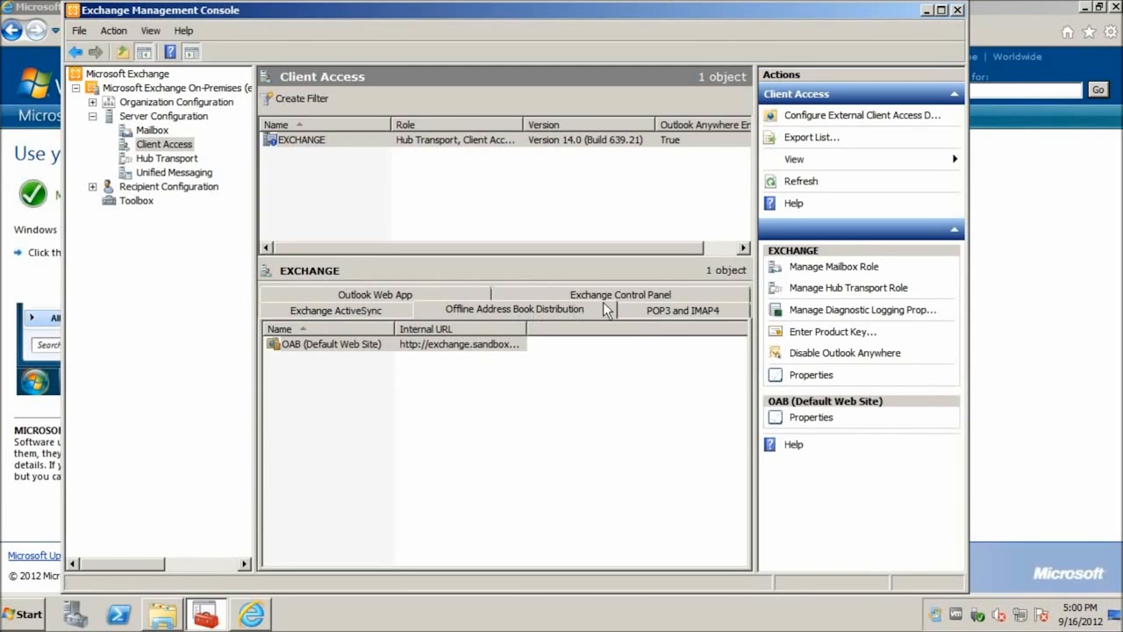
click(661, 315)
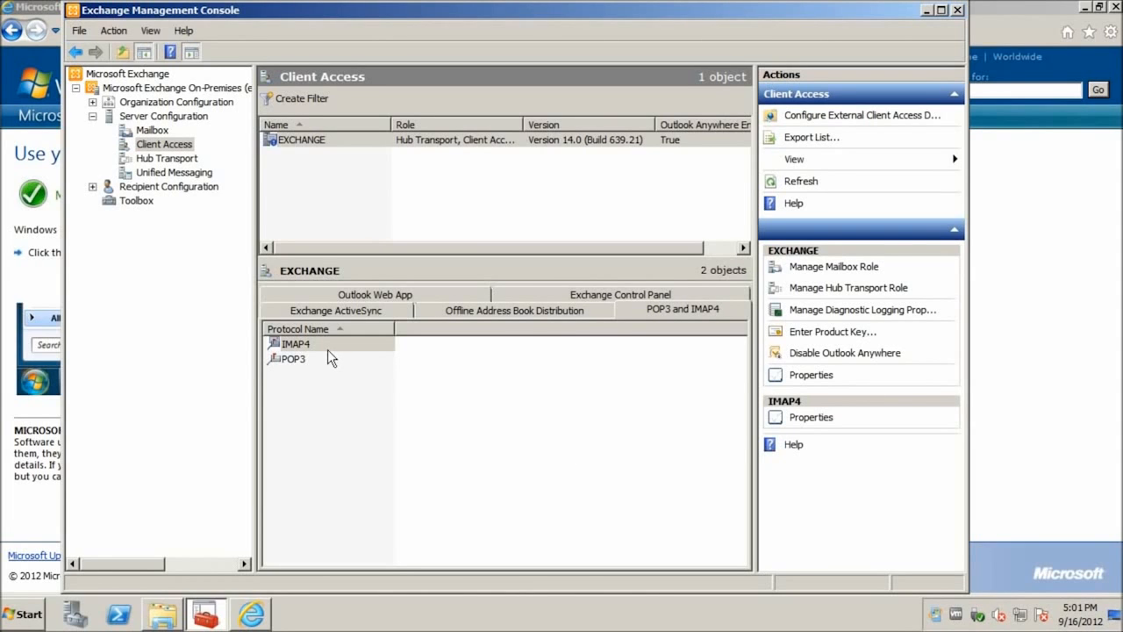
- Examine the POP3 protocol's binding, authentication, connection and retrieval settings, and close its properties without changes
double_click(305, 360)
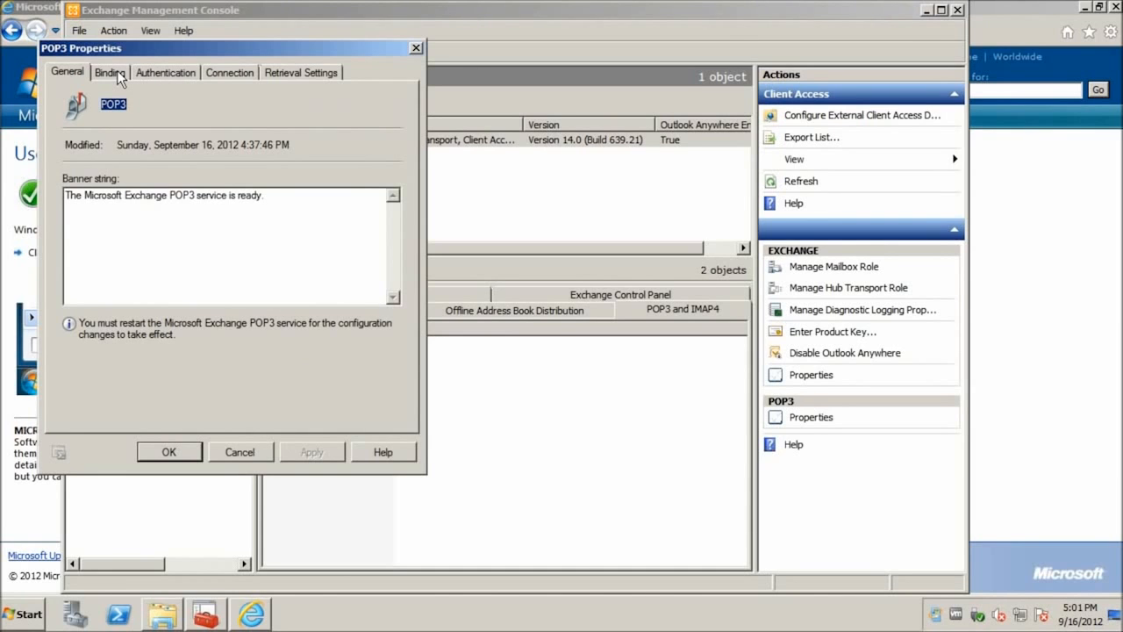
click(116, 70)
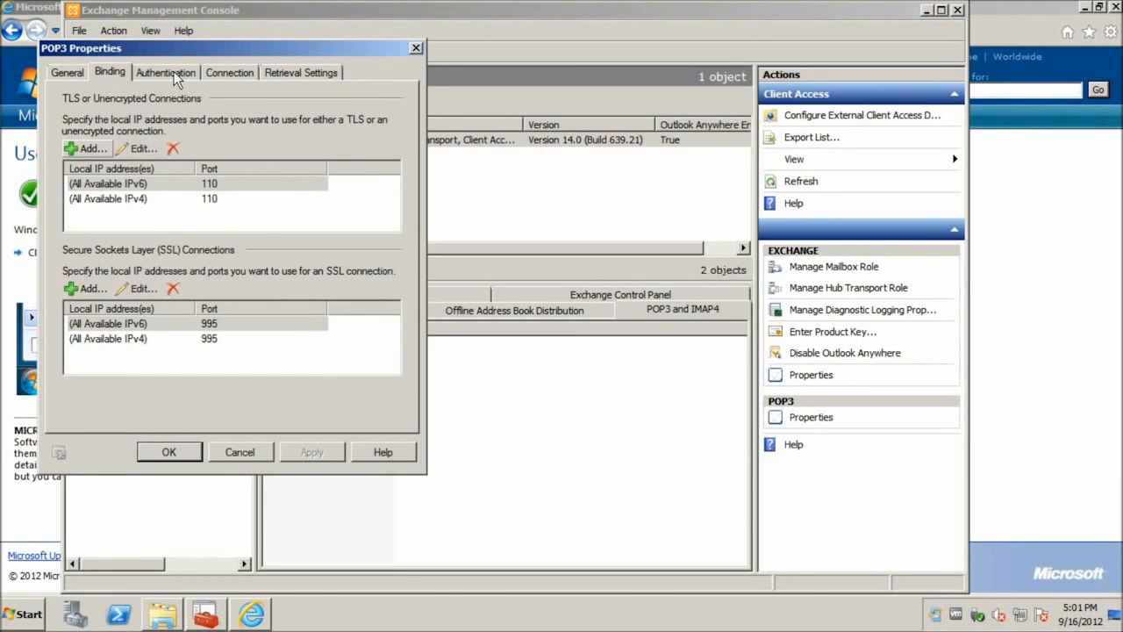
click(173, 71)
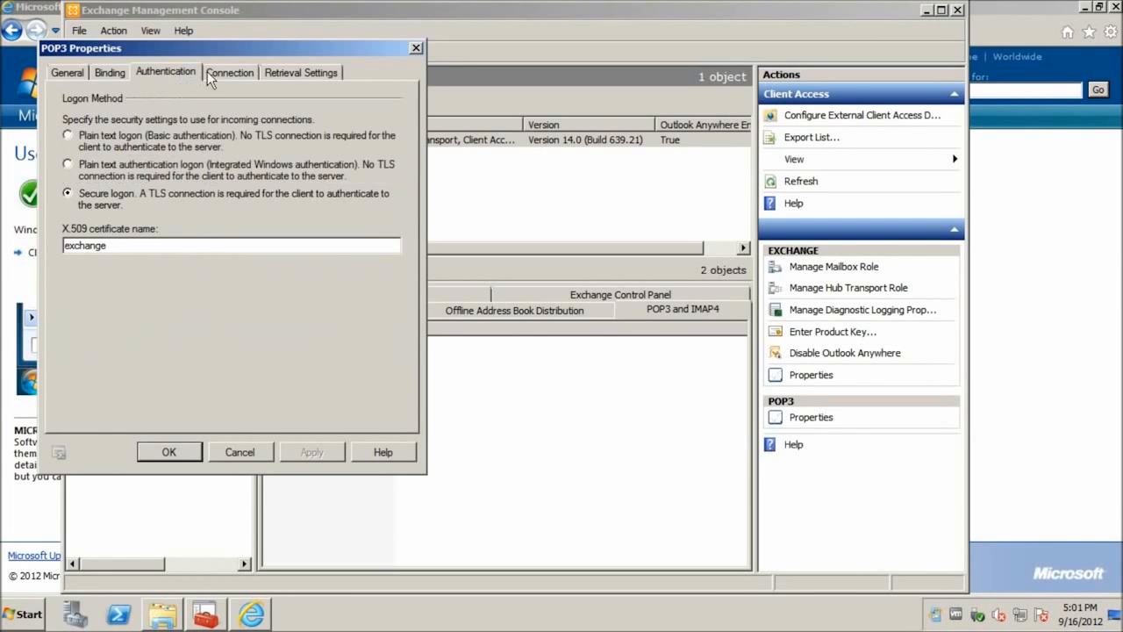
click(213, 72)
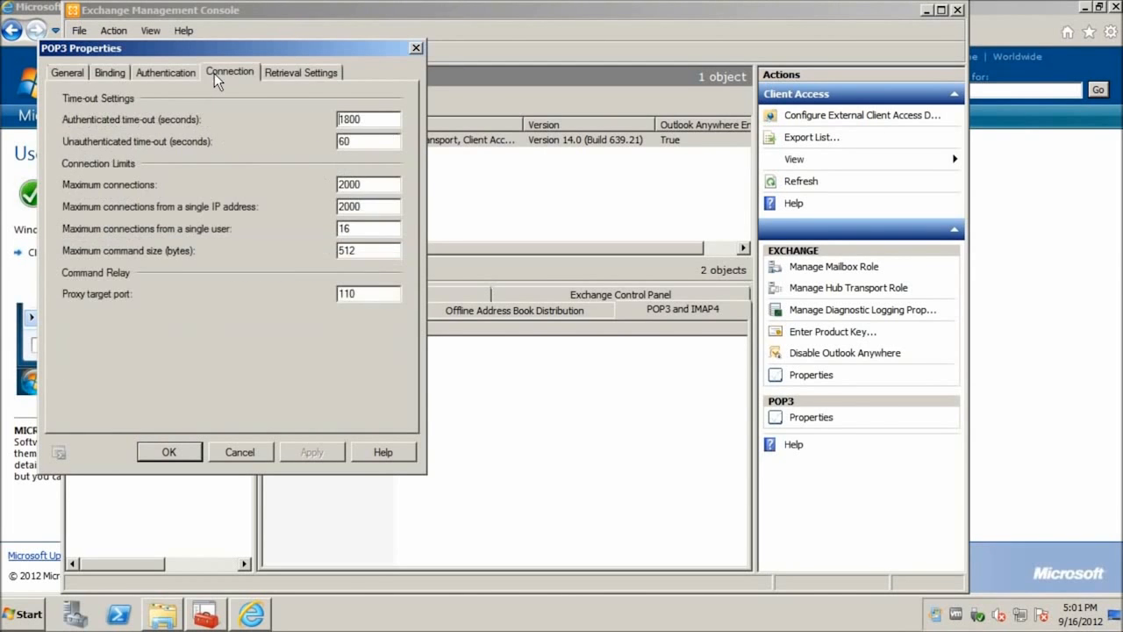
click(267, 72)
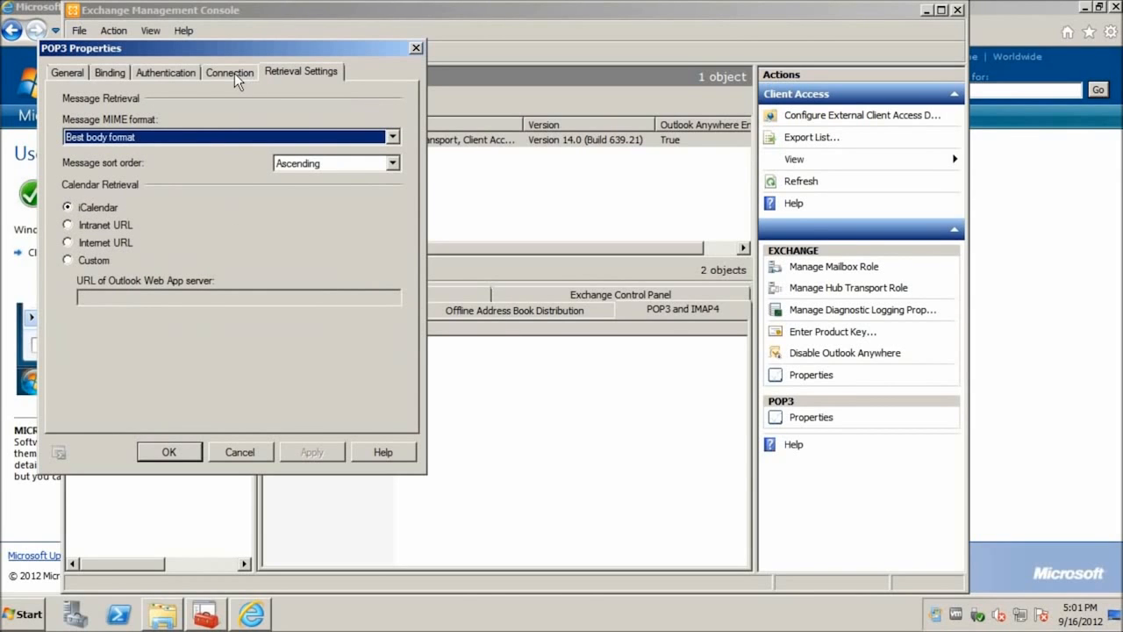
click(154, 76)
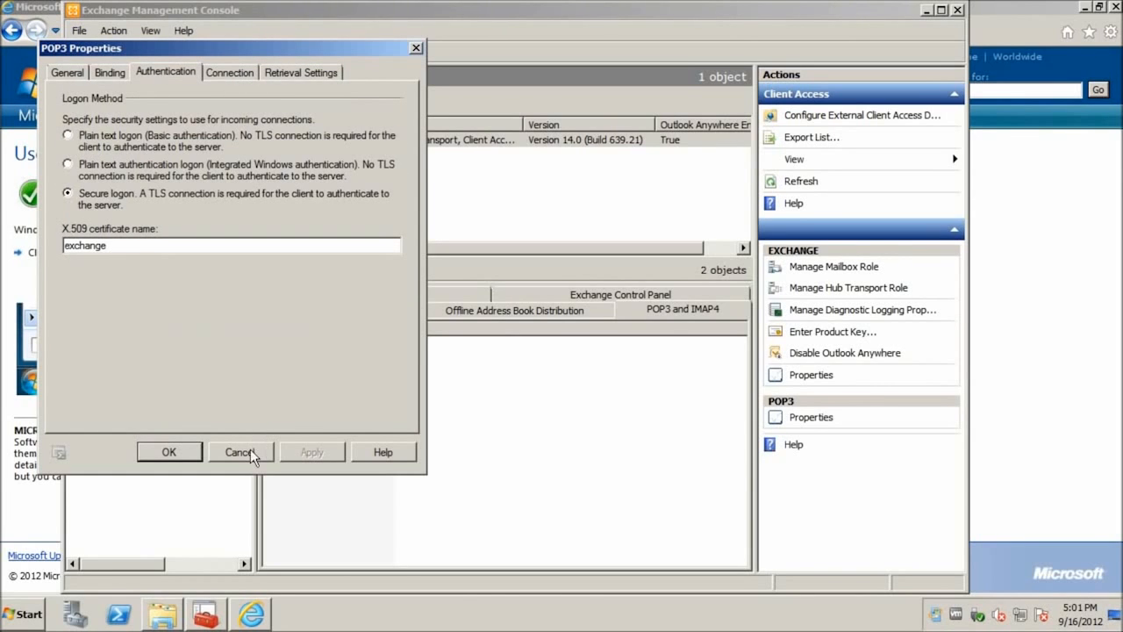
click(239, 451)
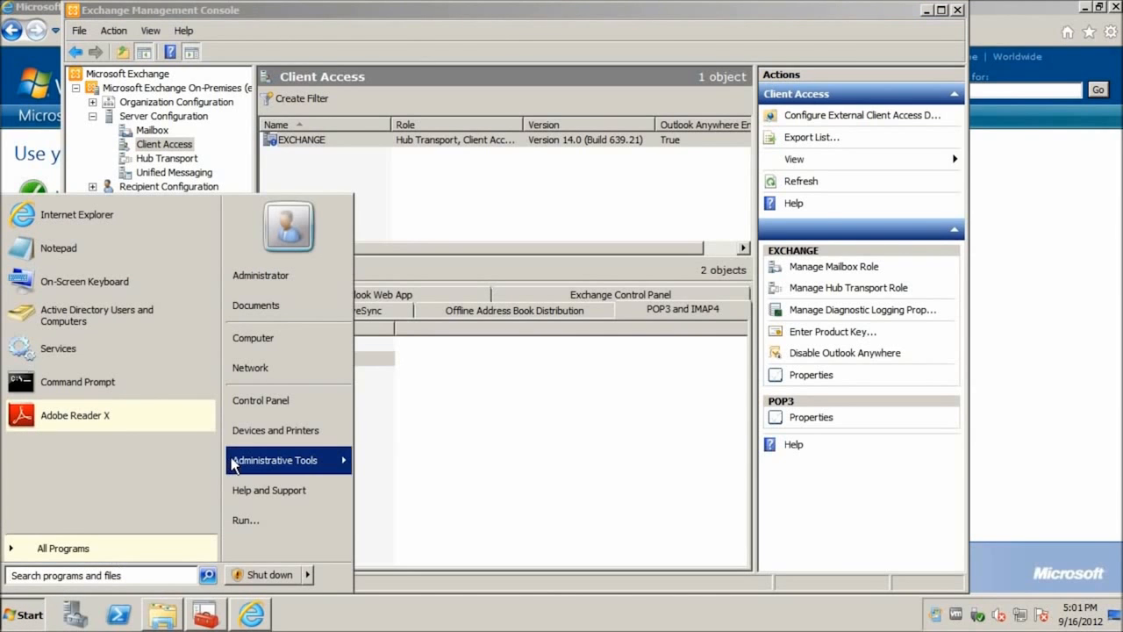
- Open the Windows Services console, widen its view and locate the Microsoft Exchange POP3 service
click(84, 353)
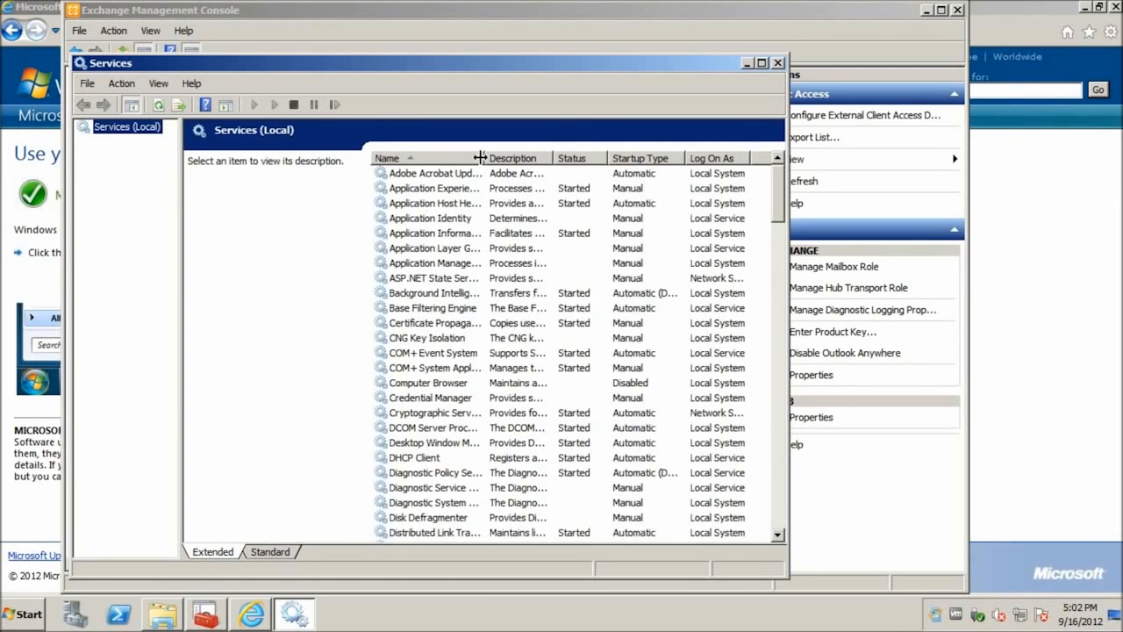
double_click(484, 158)
click(492, 250)
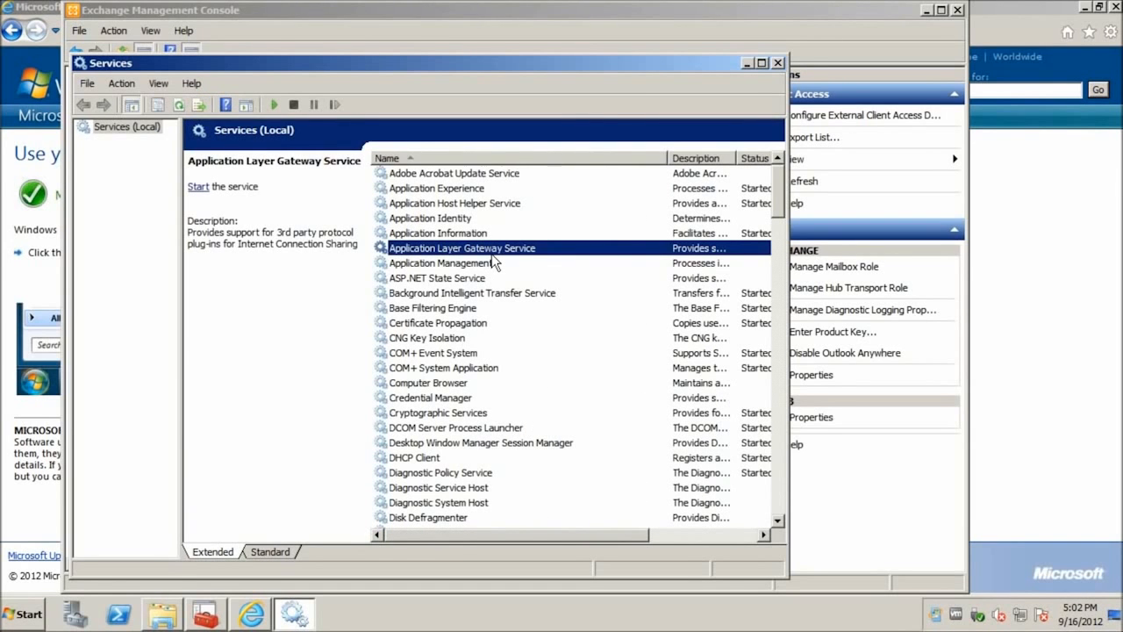
key(m)
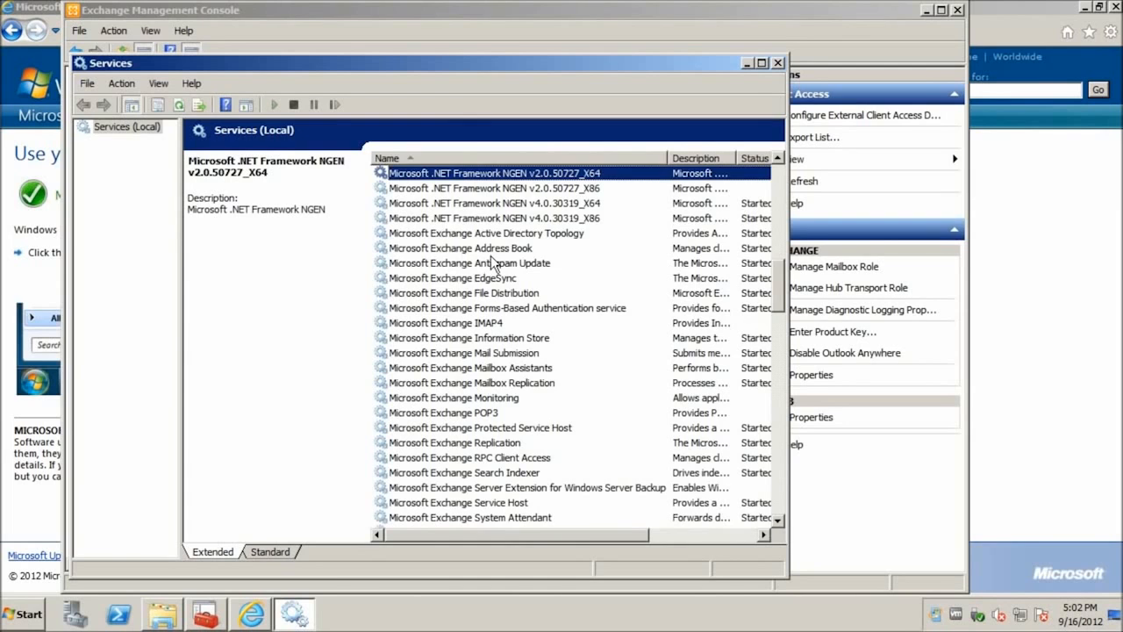
scroll(495, 263, down, 3)
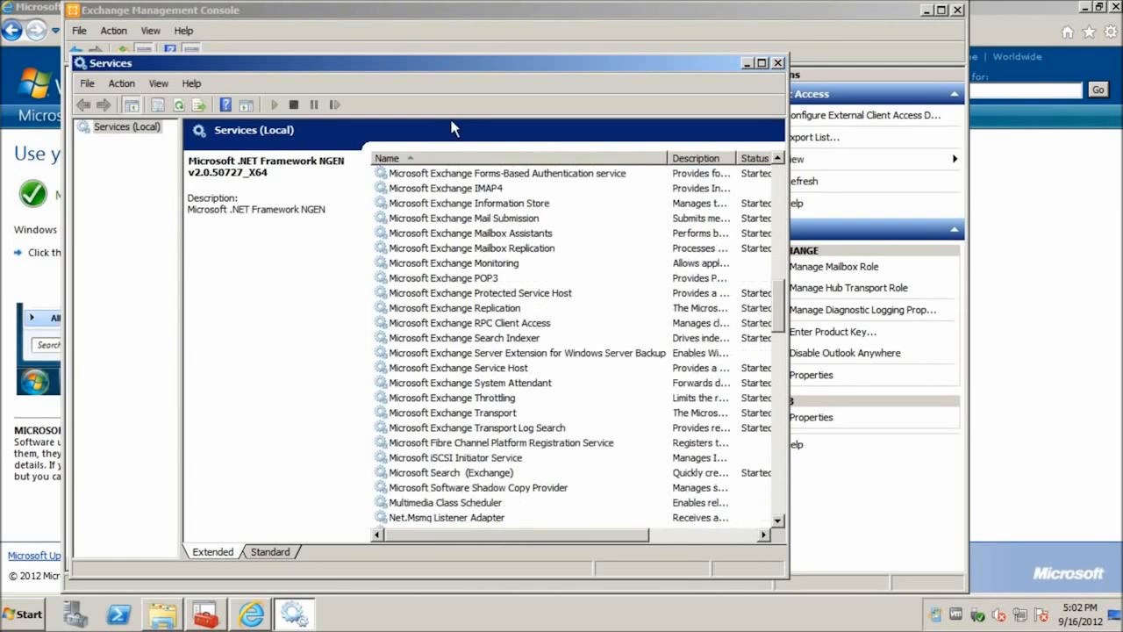
click(489, 282)
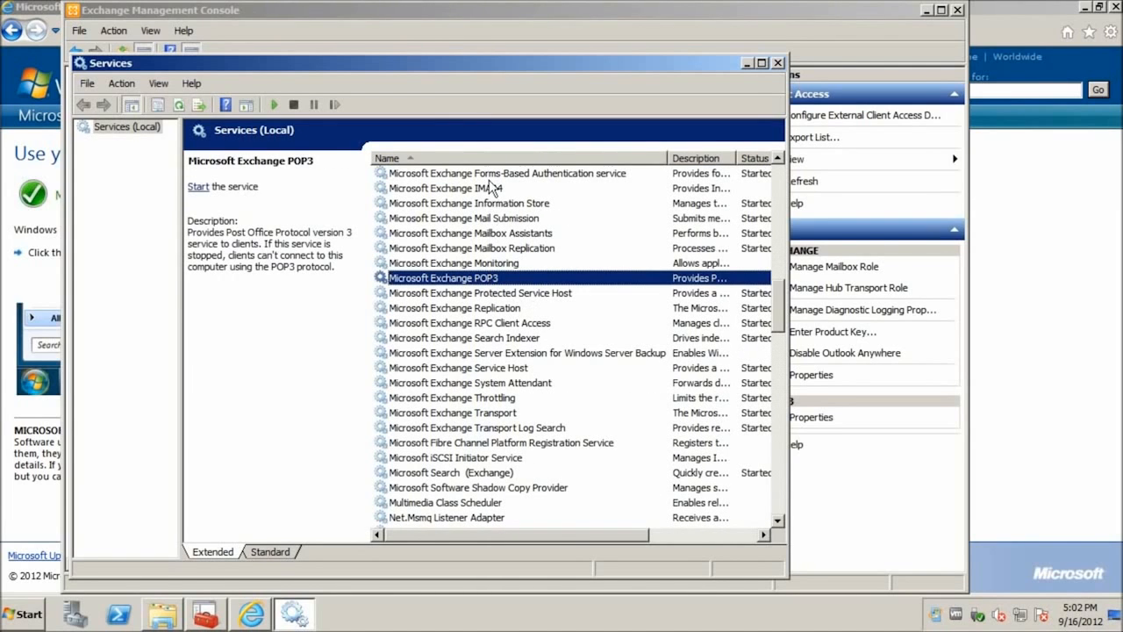
click(762, 63)
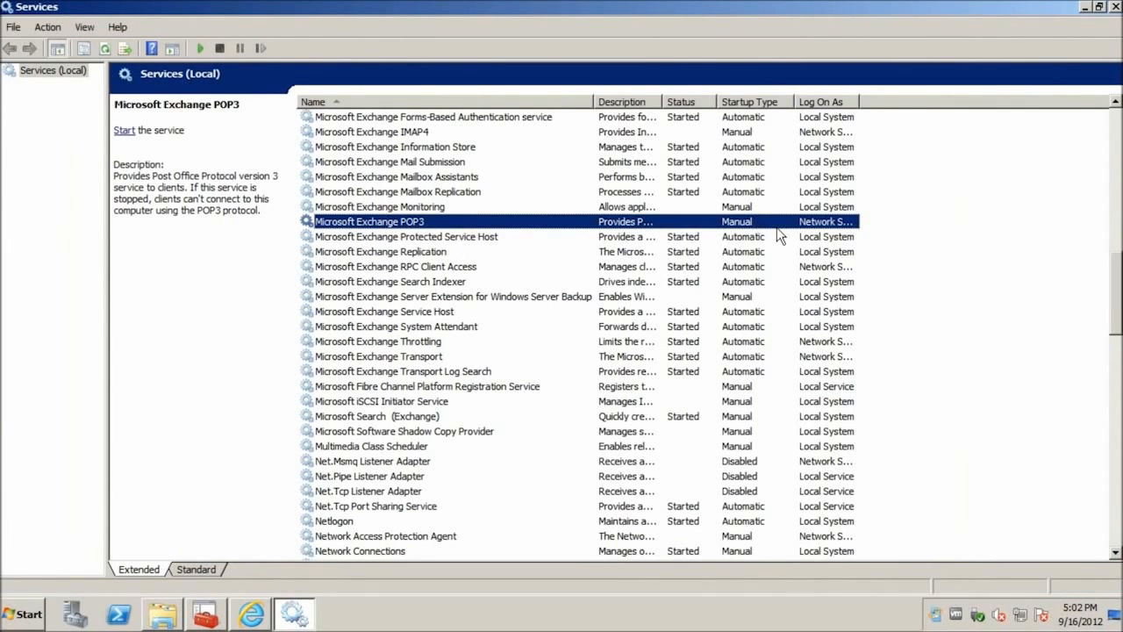
- Check the startup type options of the Microsoft Exchange POP3 service without changing them, and close the Services console
right_click(753, 222)
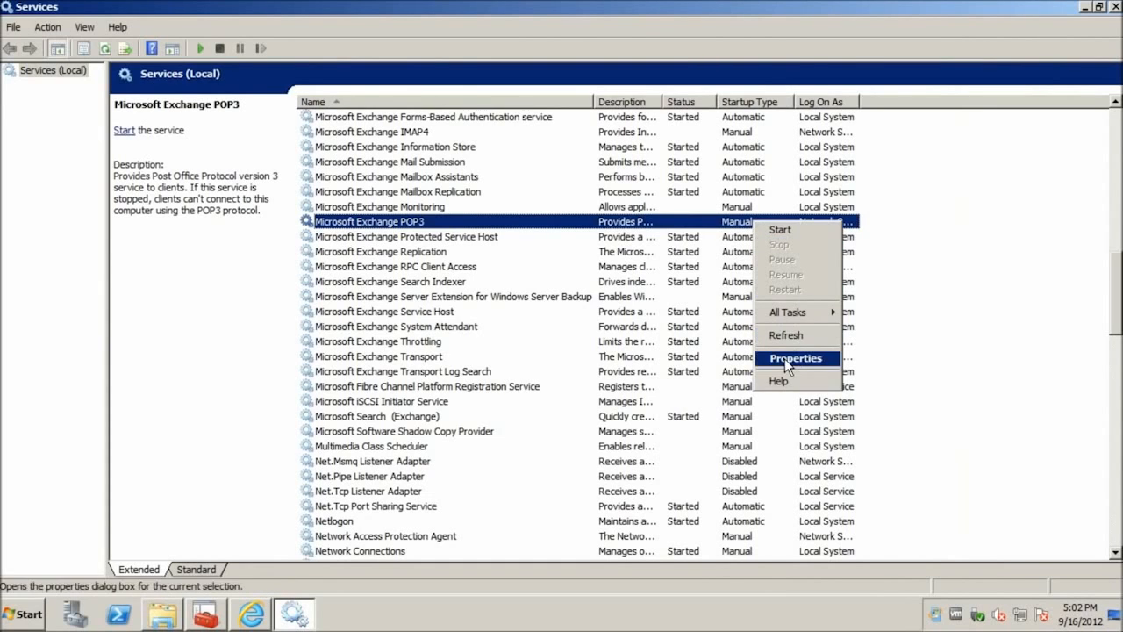
click(785, 358)
click(628, 281)
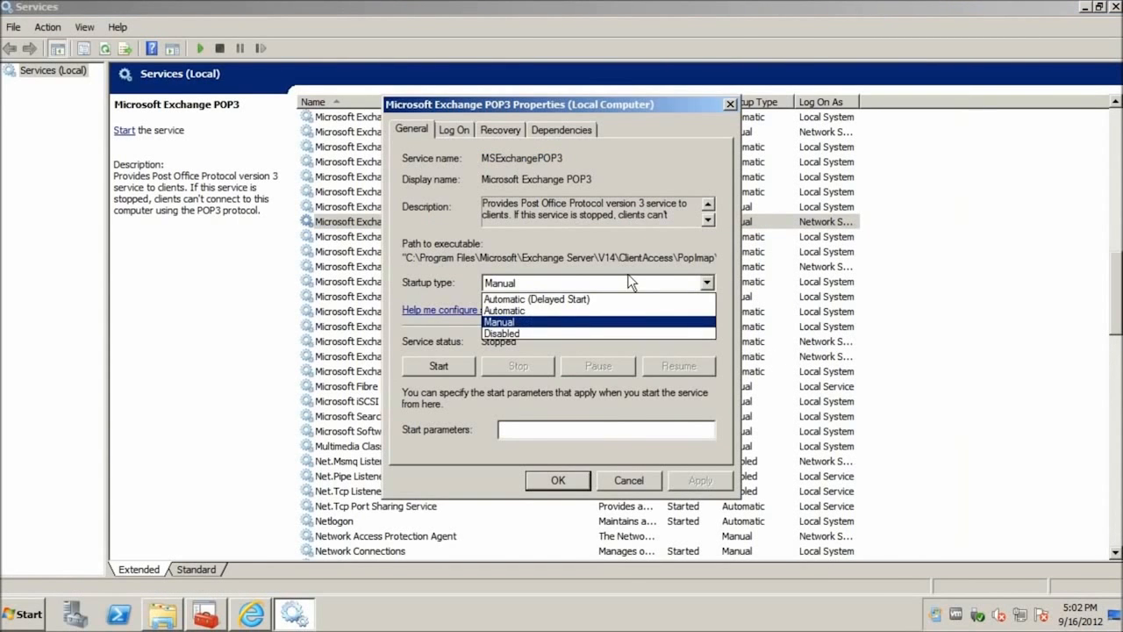
click(438, 251)
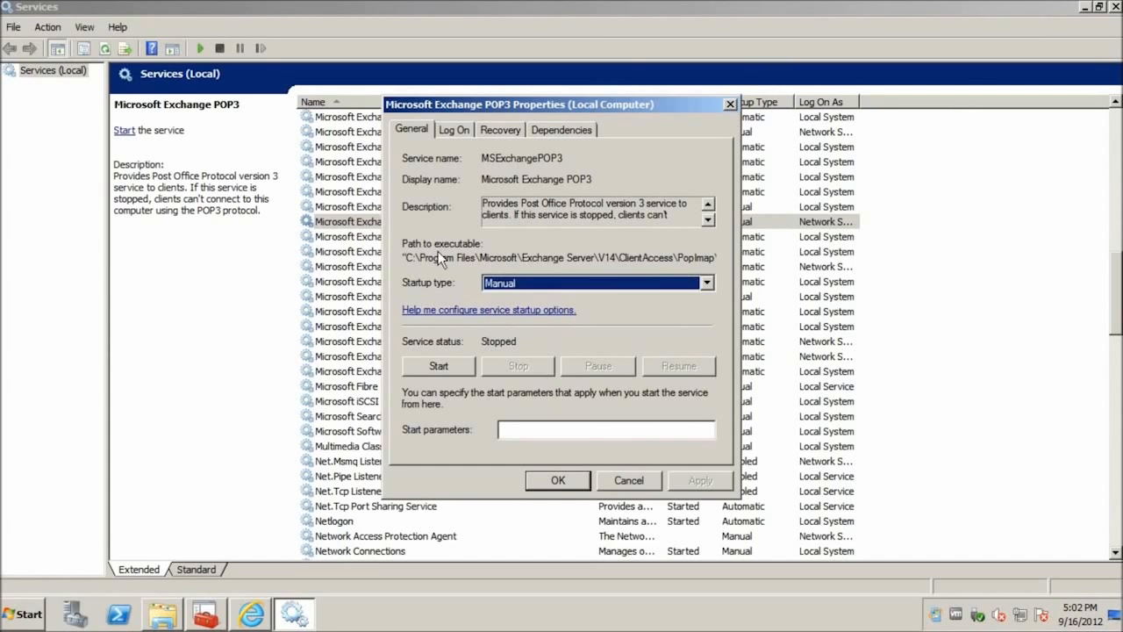
click(646, 483)
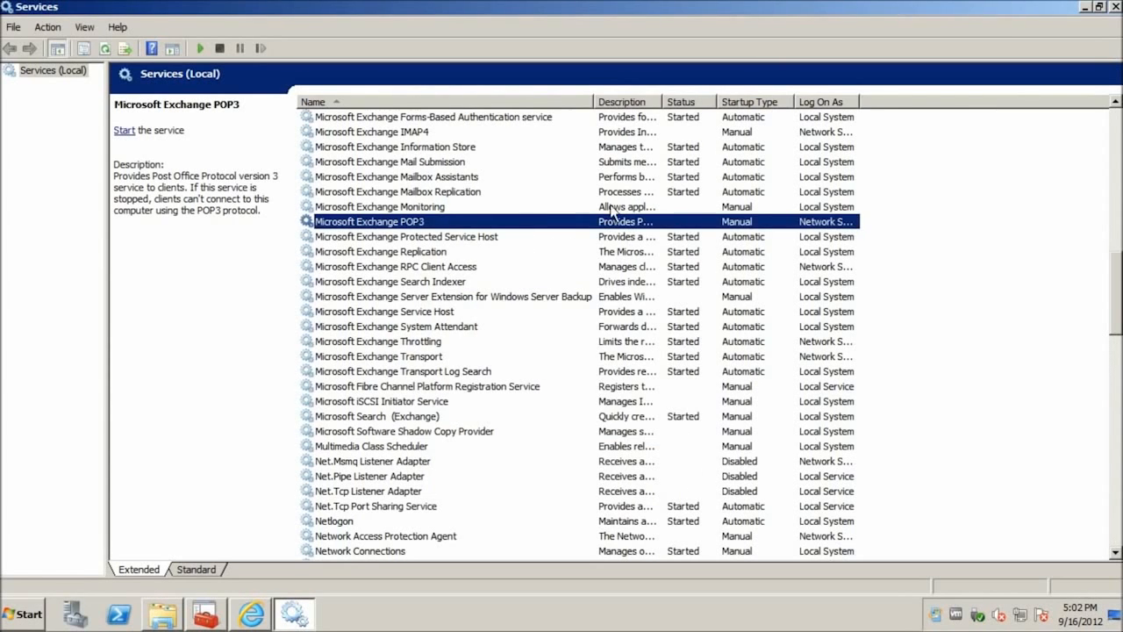
click(1116, 7)
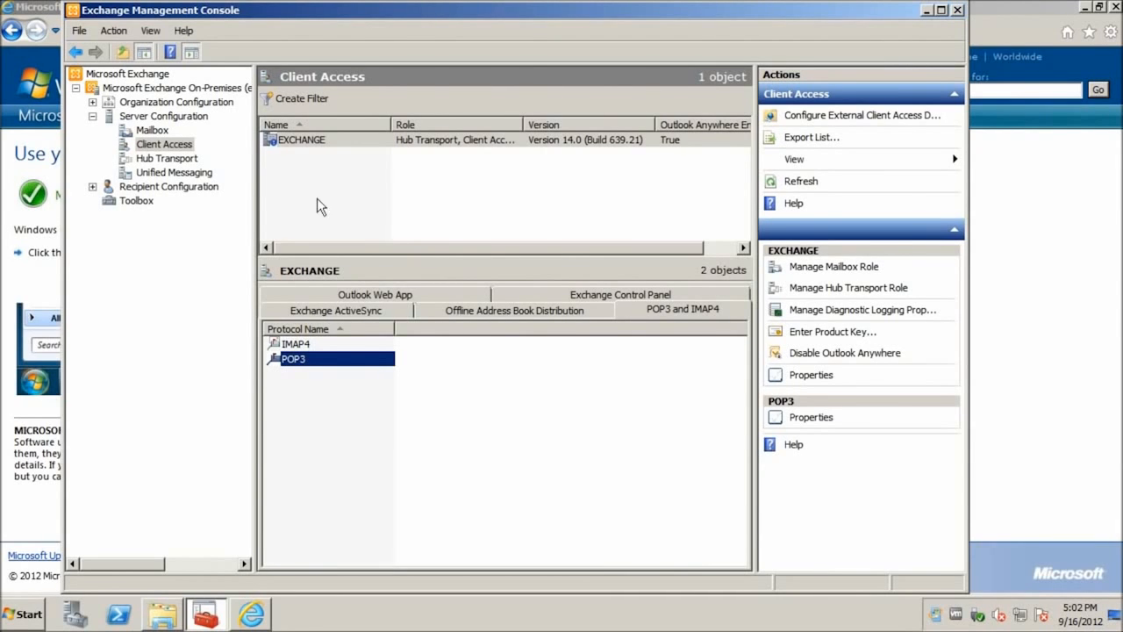
- Review the general, network and authentication settings of the Default EXCHANGE Receive connector in the server's Hub Transport configuration
click(166, 163)
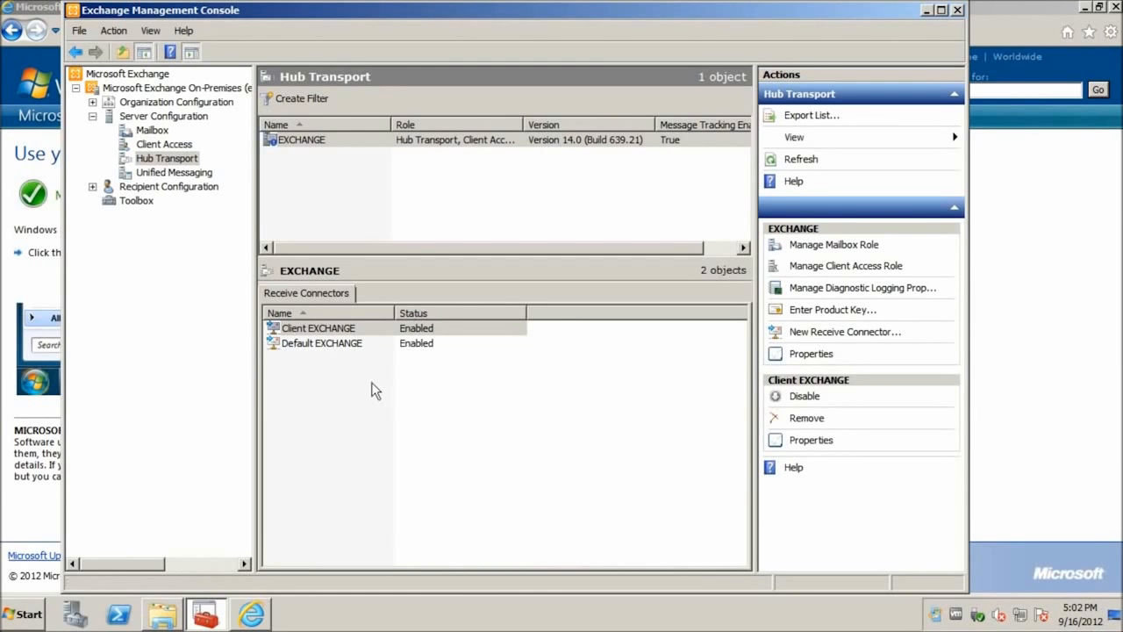
double_click(296, 343)
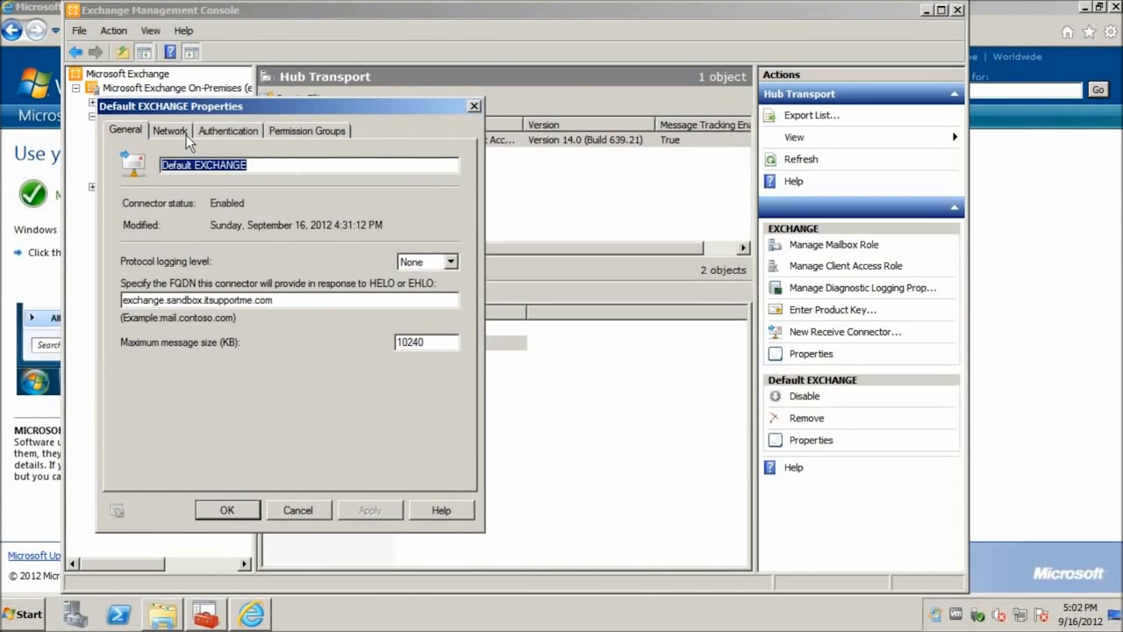
click(225, 133)
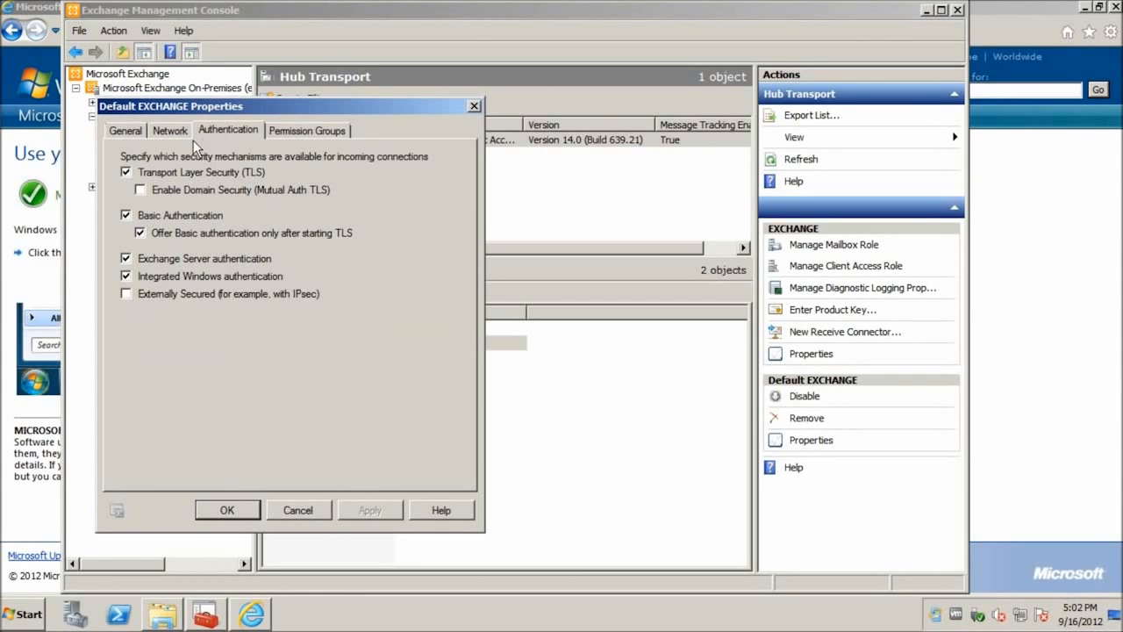
click(118, 137)
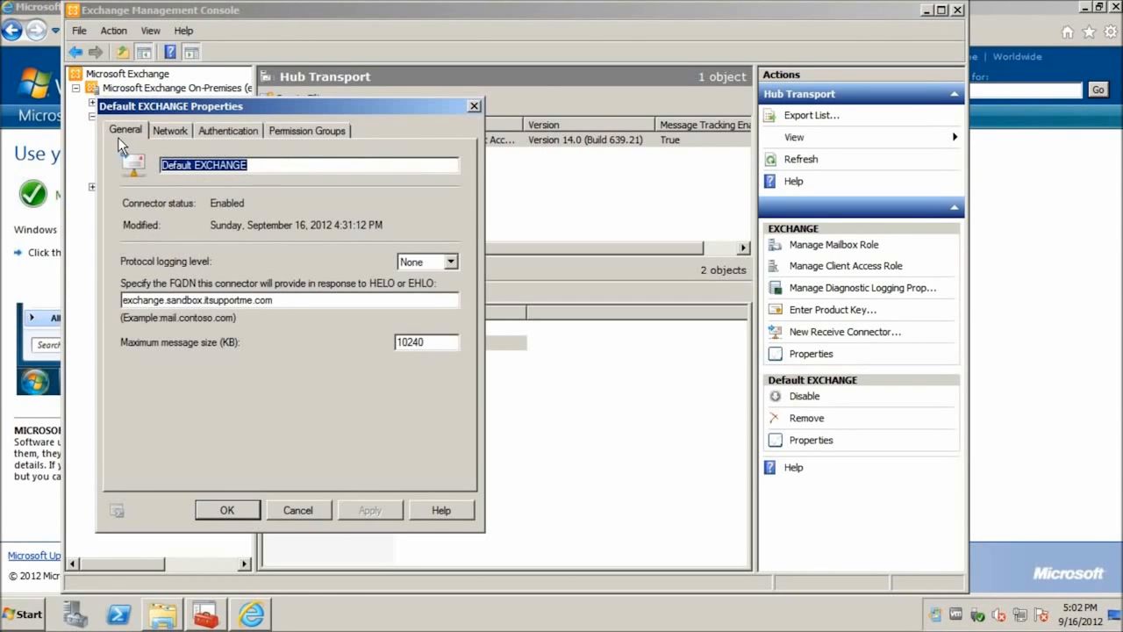
click(185, 133)
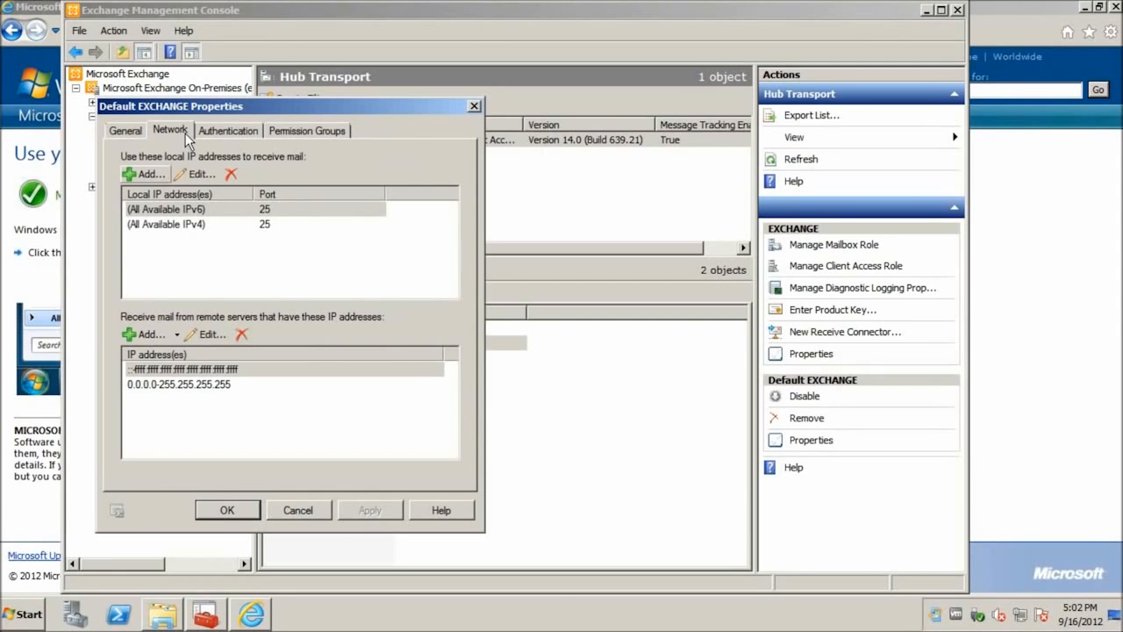
- Allow Anonymous users to connect to the Default EXCHANGE Receive connector and apply the change
click(282, 132)
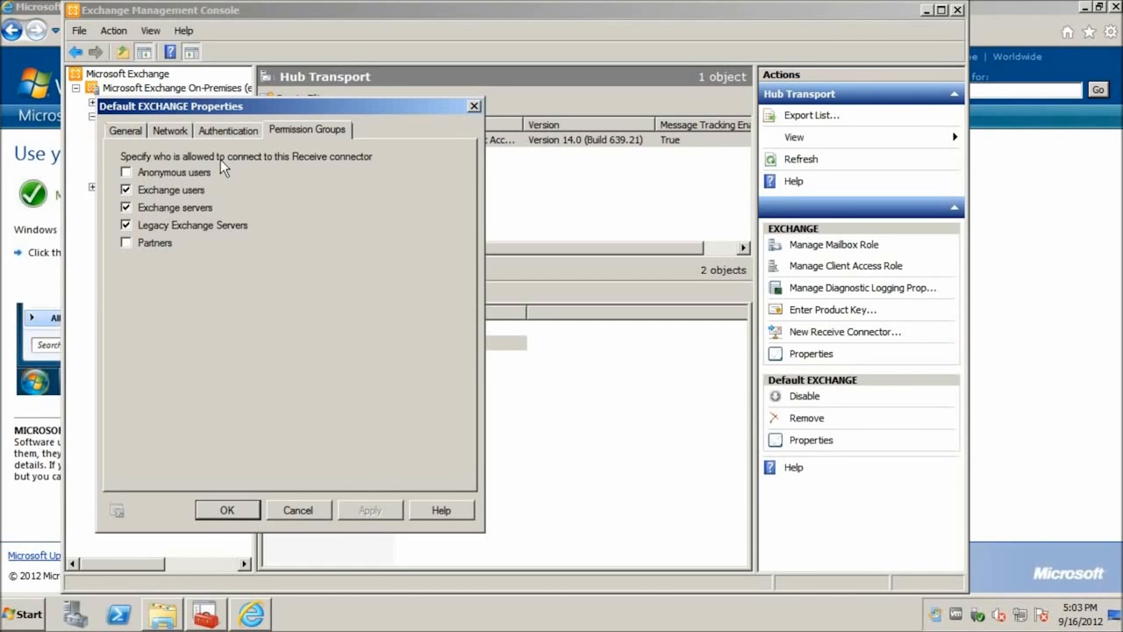
click(189, 172)
click(370, 509)
- Recheck the Default EXCHANGE Receive connector's authentication mechanisms, permission groups and network bindings
click(204, 132)
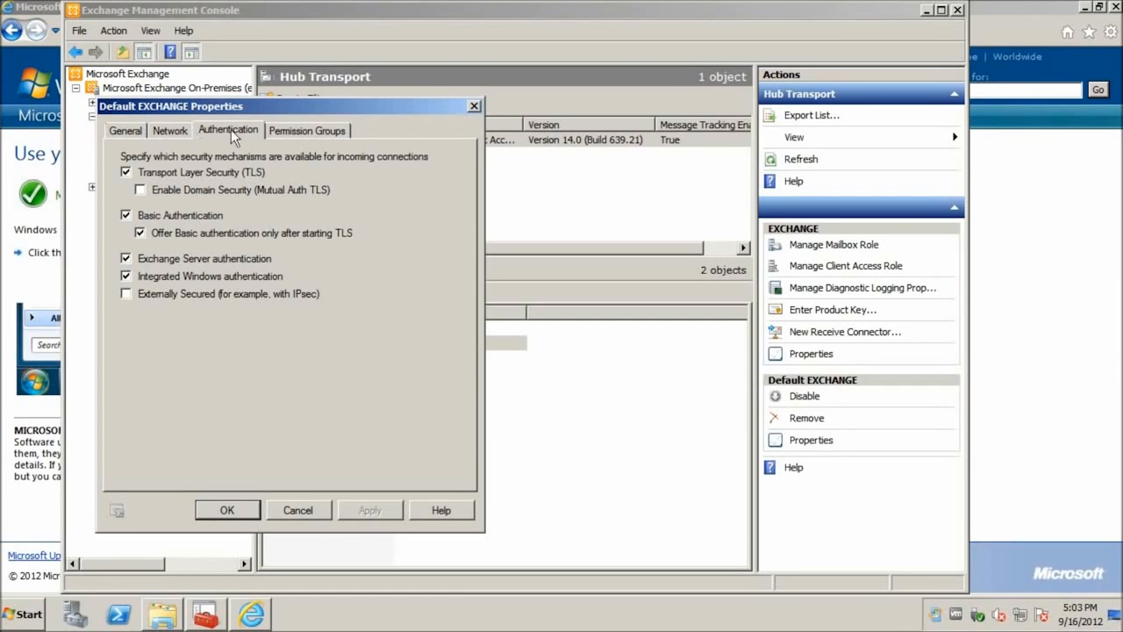
click(296, 130)
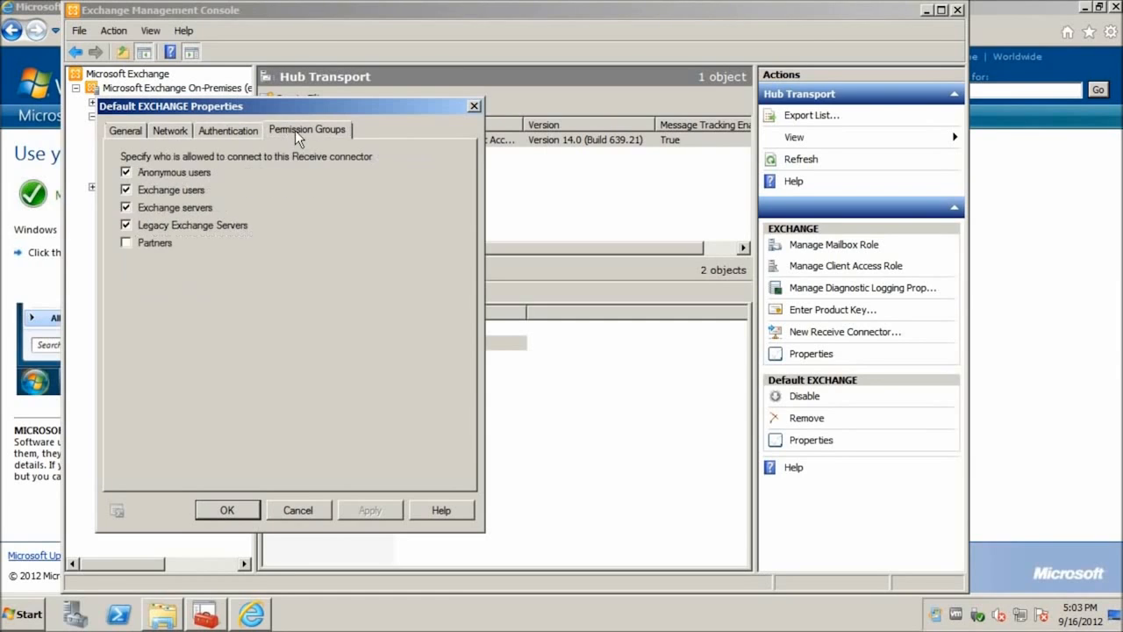
click(183, 131)
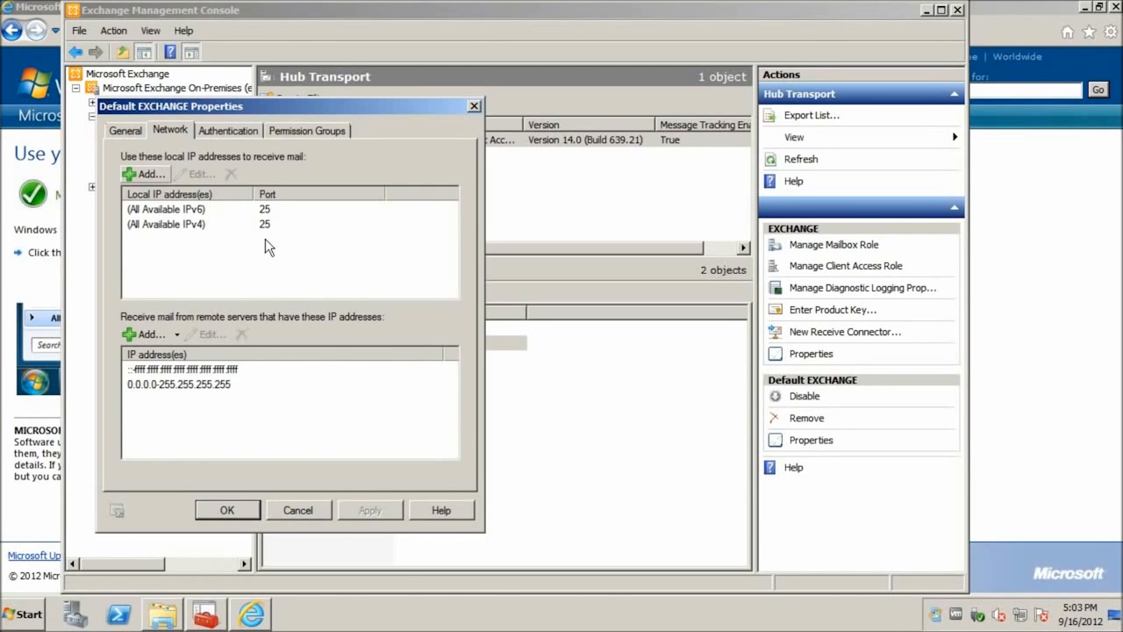
- Close the Default EXCHANGE connector's properties and review the Client EXCHANGE Receive connector's general, network, authentication and permission group settings
click(224, 513)
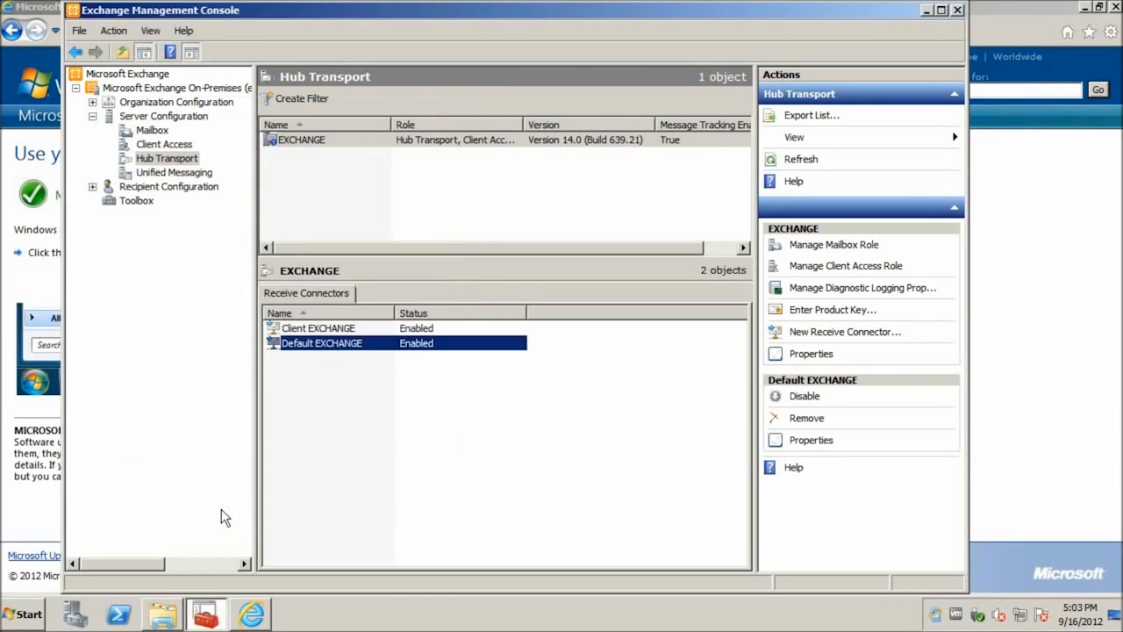
double_click(303, 329)
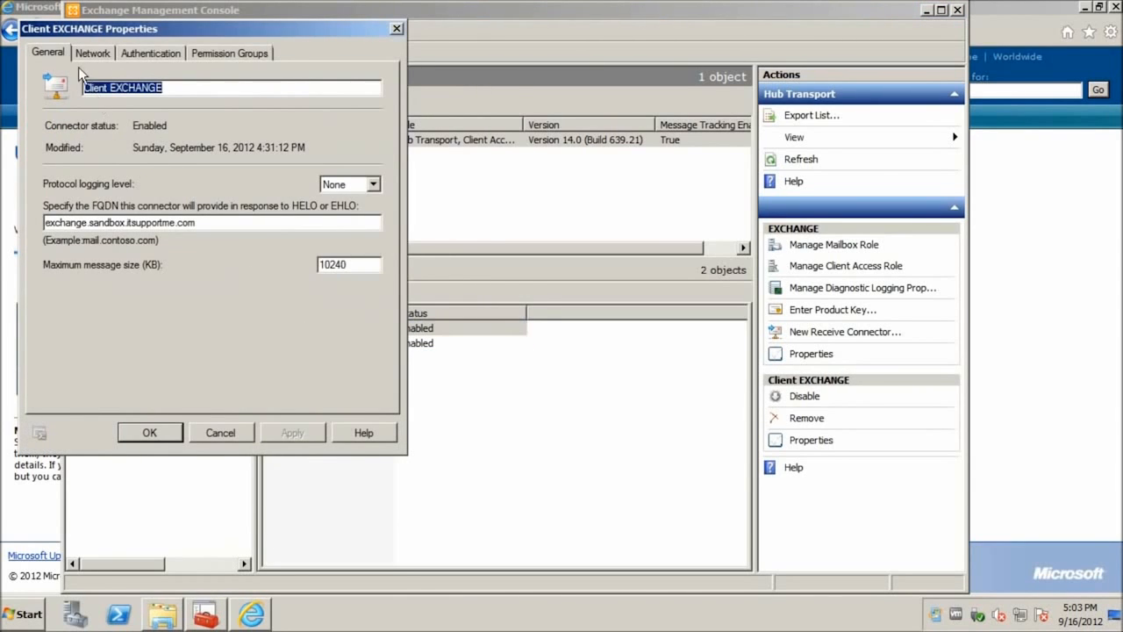
click(87, 56)
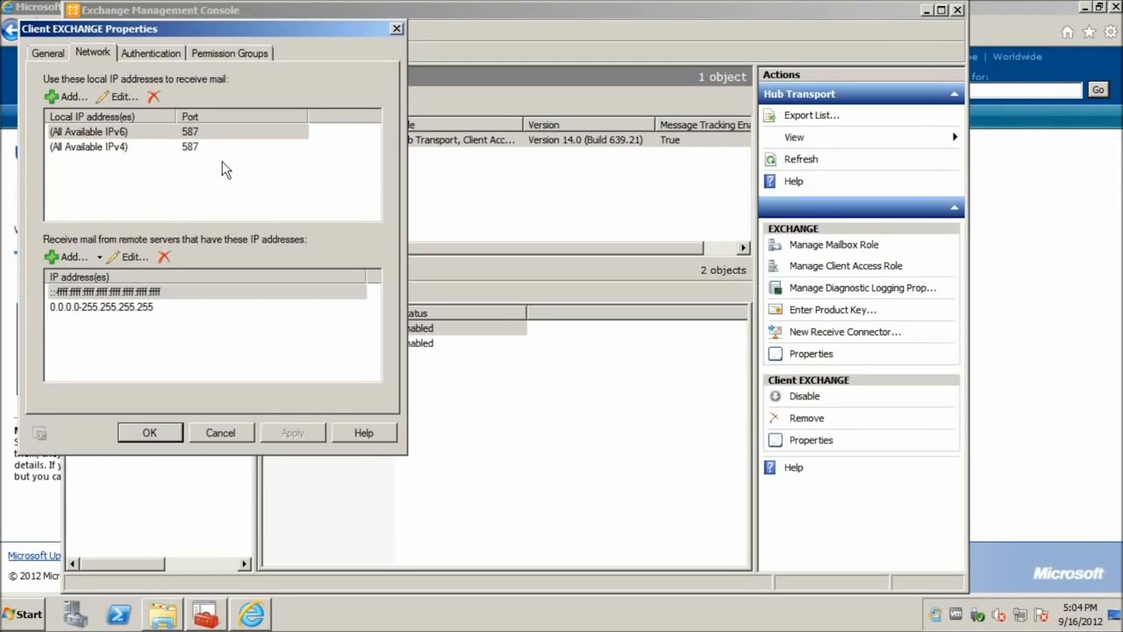
click(150, 52)
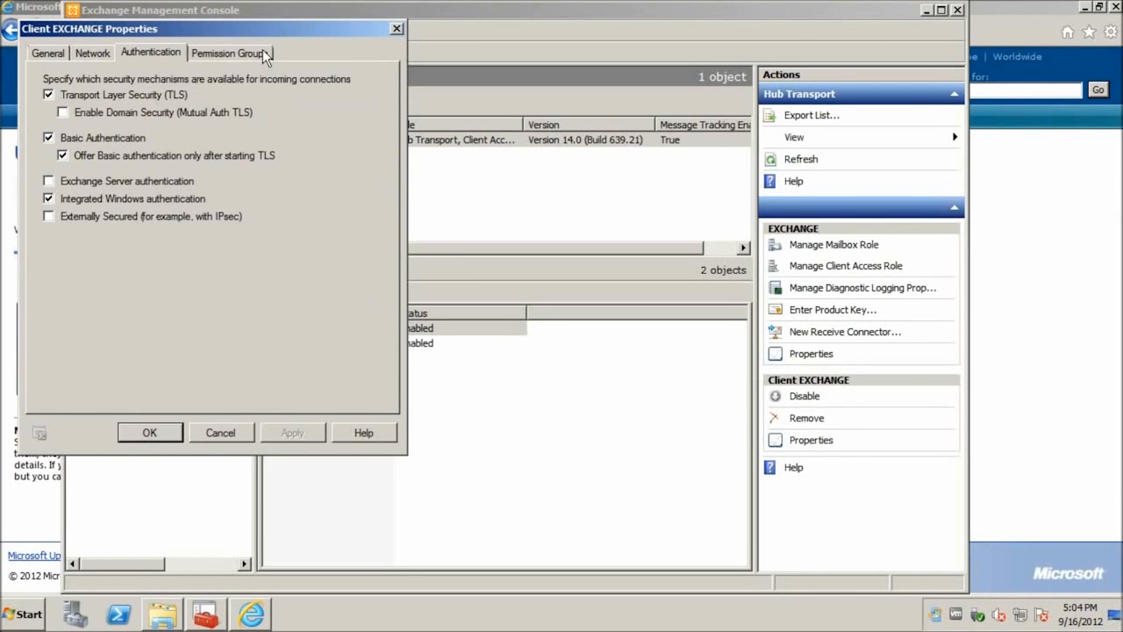
click(239, 55)
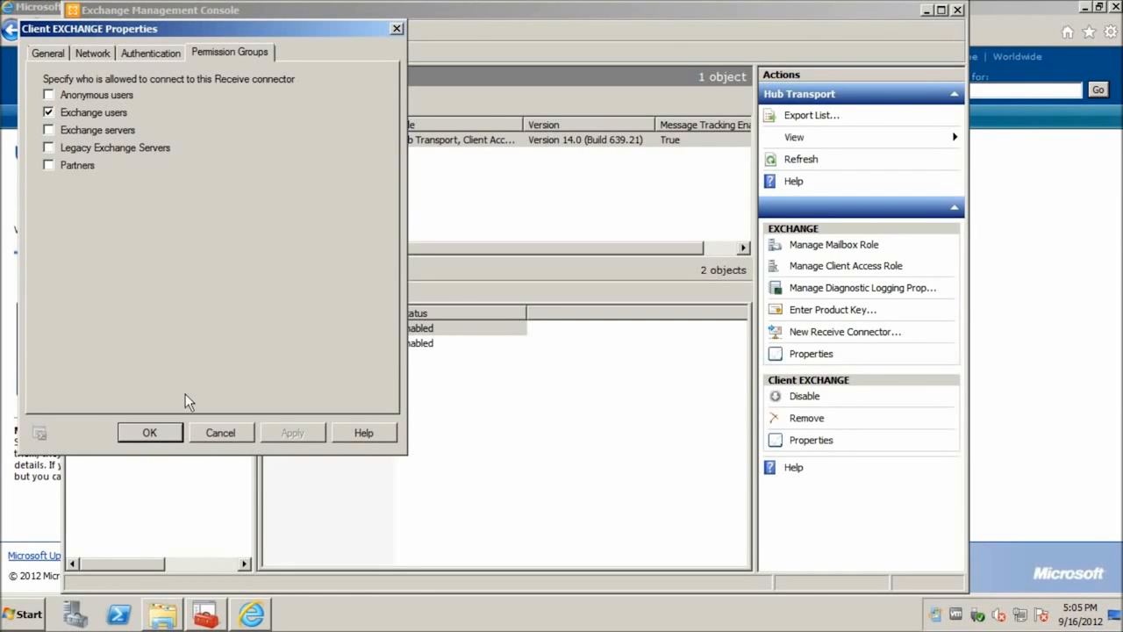
click(171, 432)
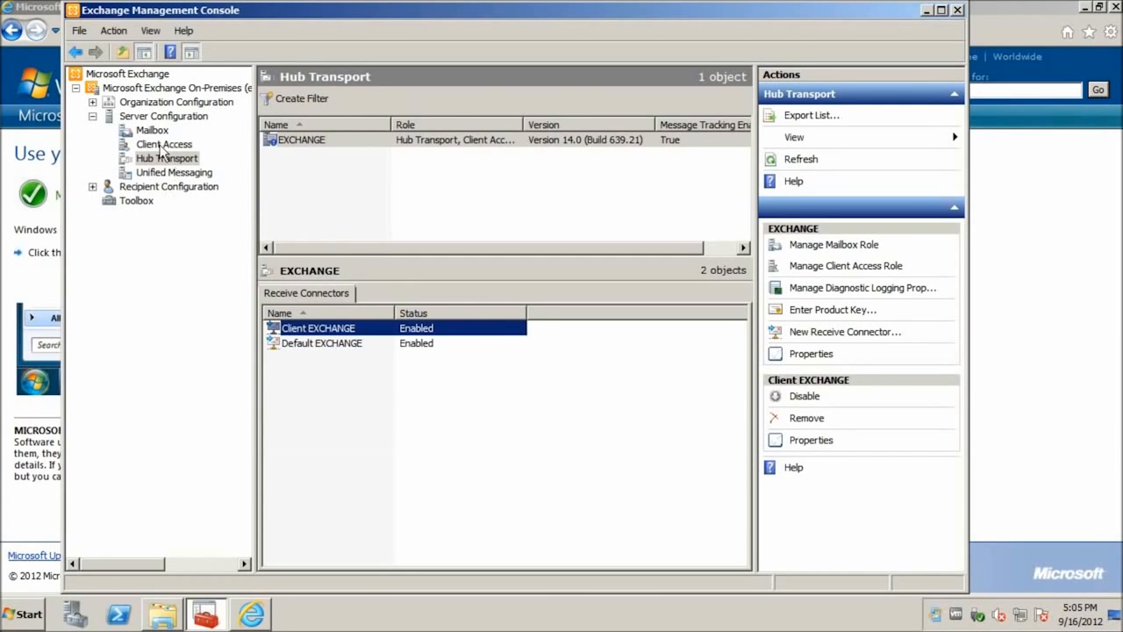
- Review the Administrator mailbox's e-mail addresses in the Recipient Configuration without changing them
click(92, 116)
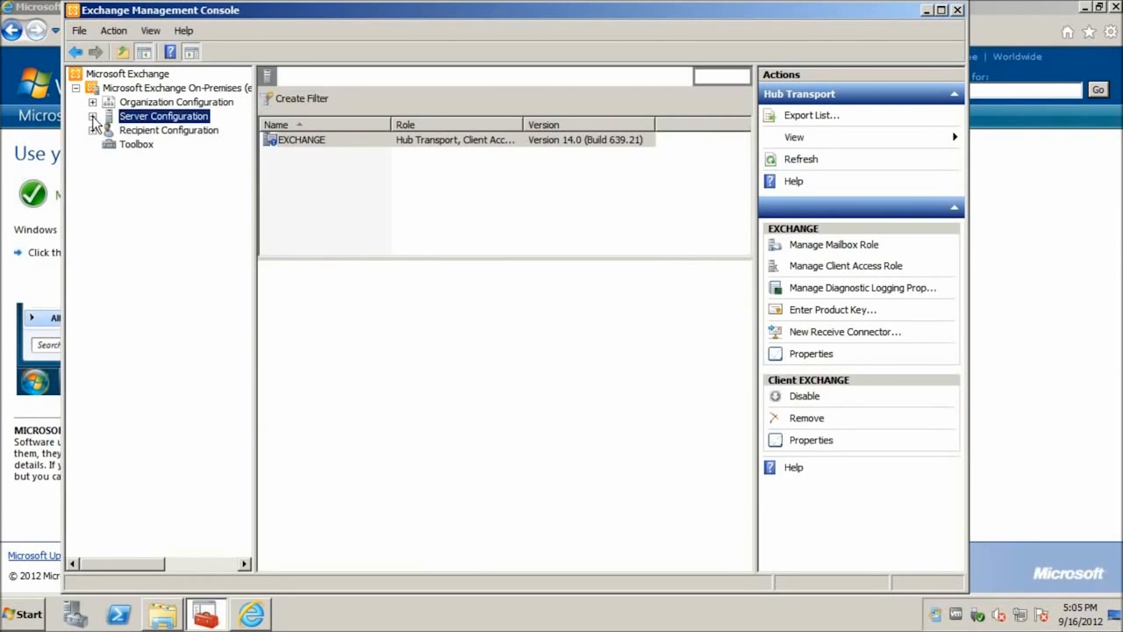
click(92, 130)
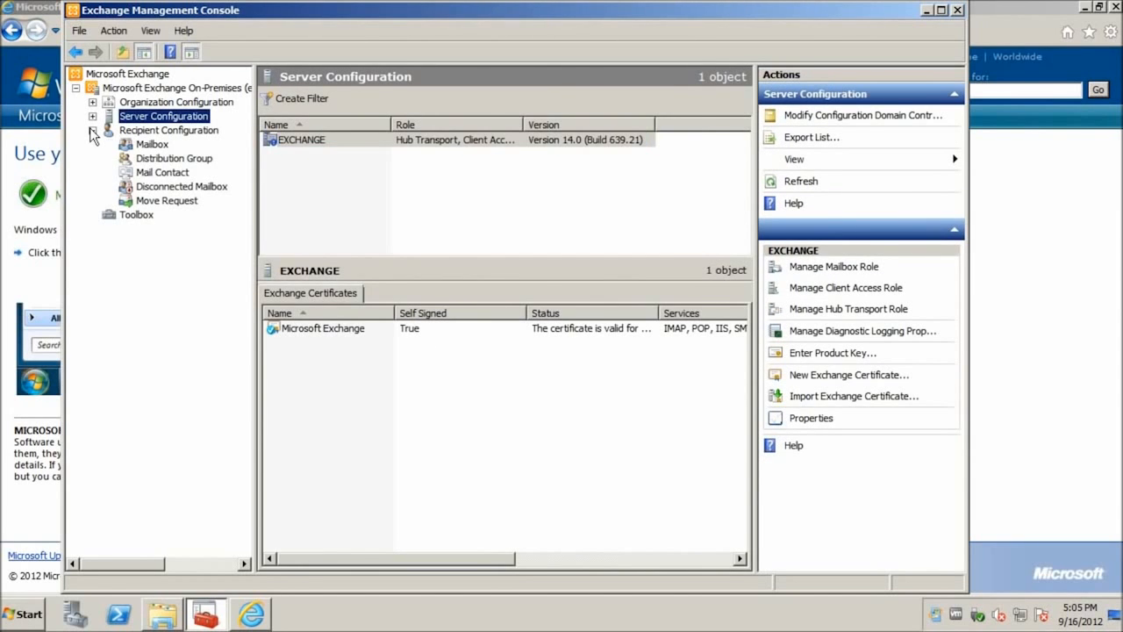
click(147, 145)
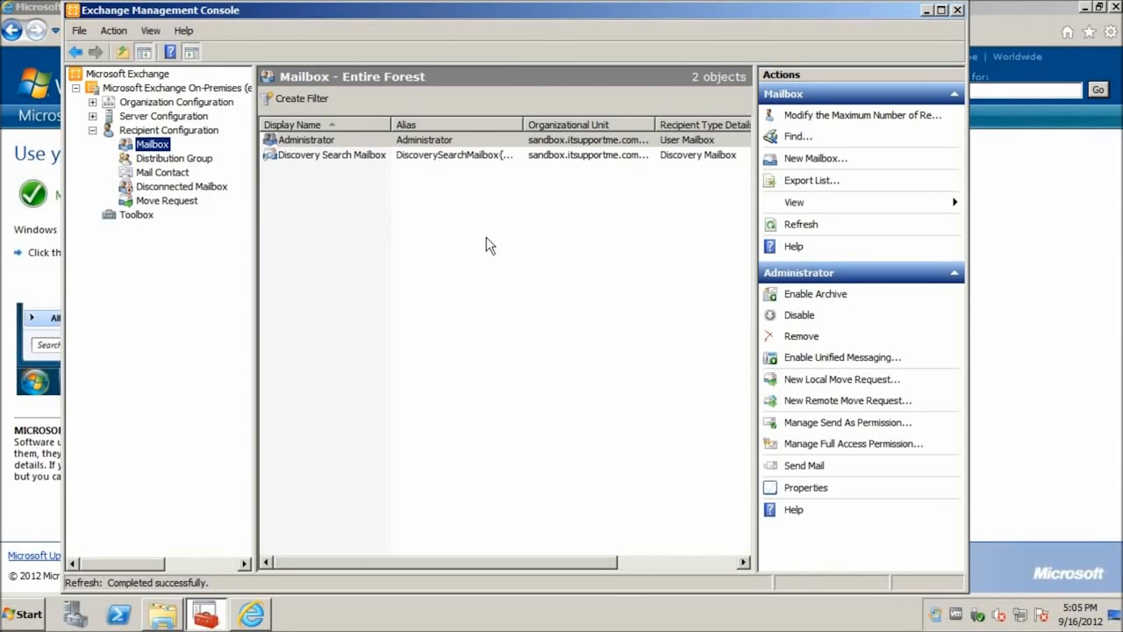
double_click(304, 140)
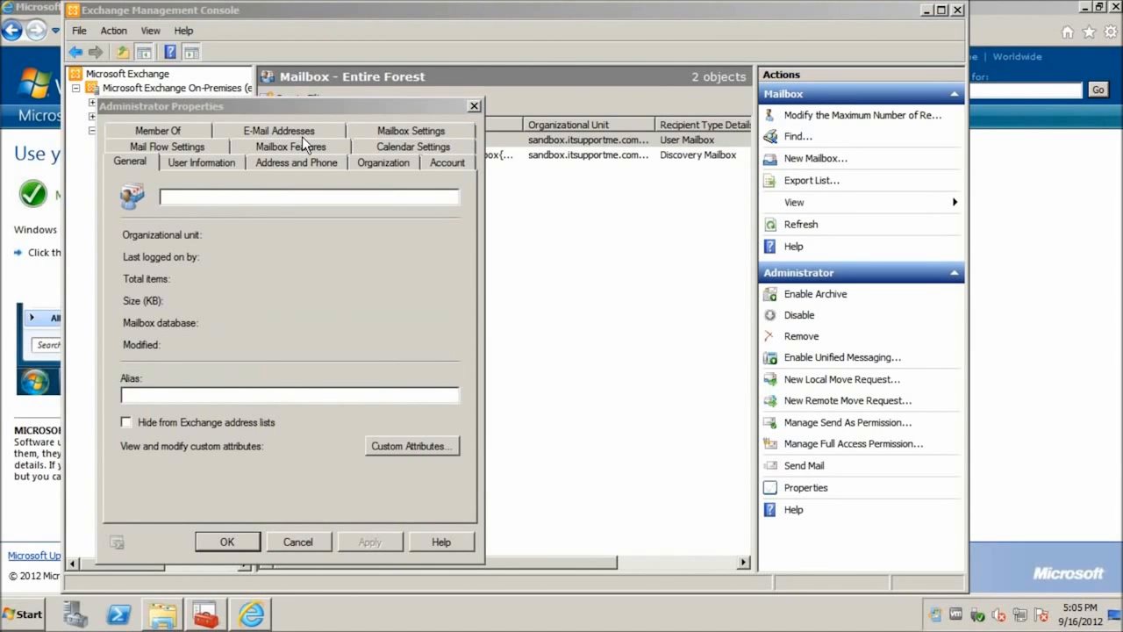
click(284, 133)
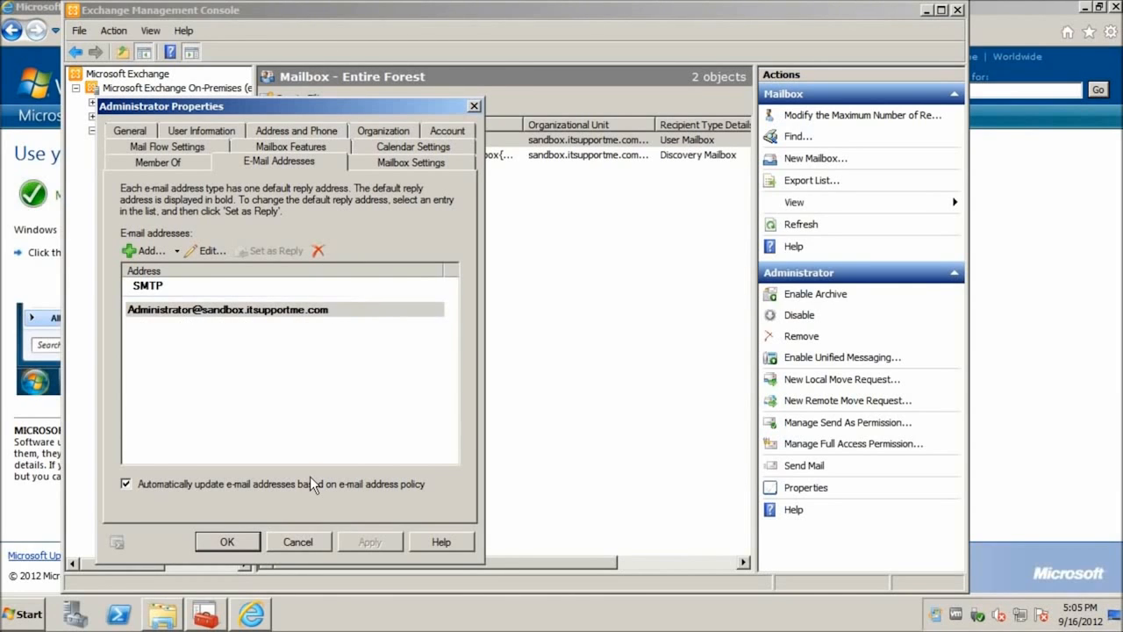
click(306, 537)
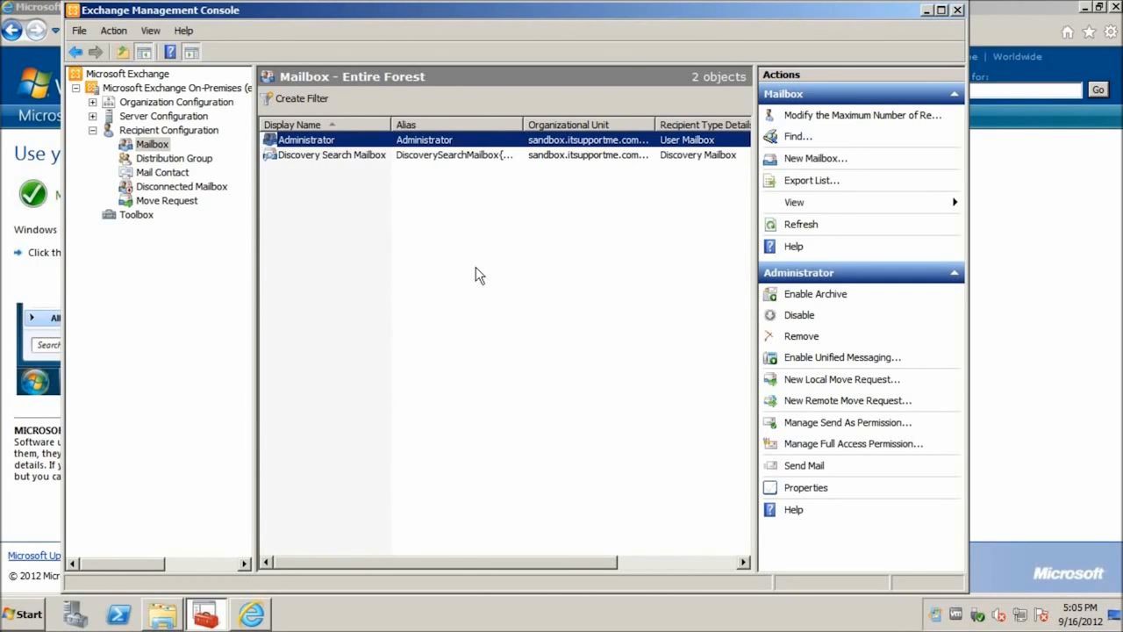
- Preview the New Mailbox wizard's new-user and existing-user options for a User Mailbox, including the selectable accounts, and cancel the wizard
click(817, 161)
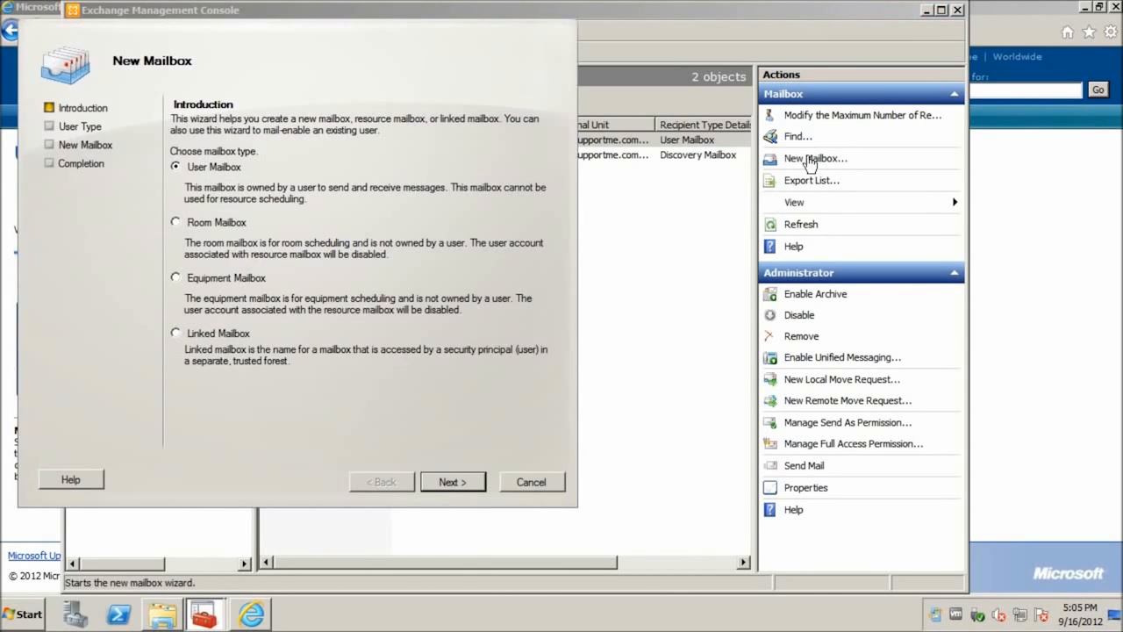
click(448, 481)
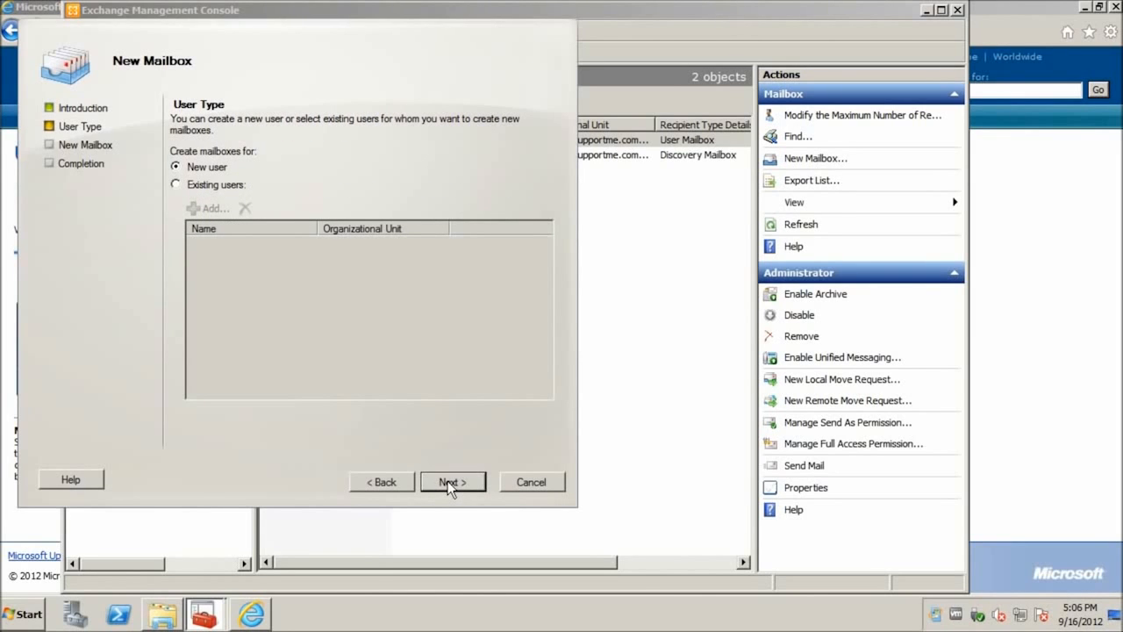
click(216, 184)
click(209, 208)
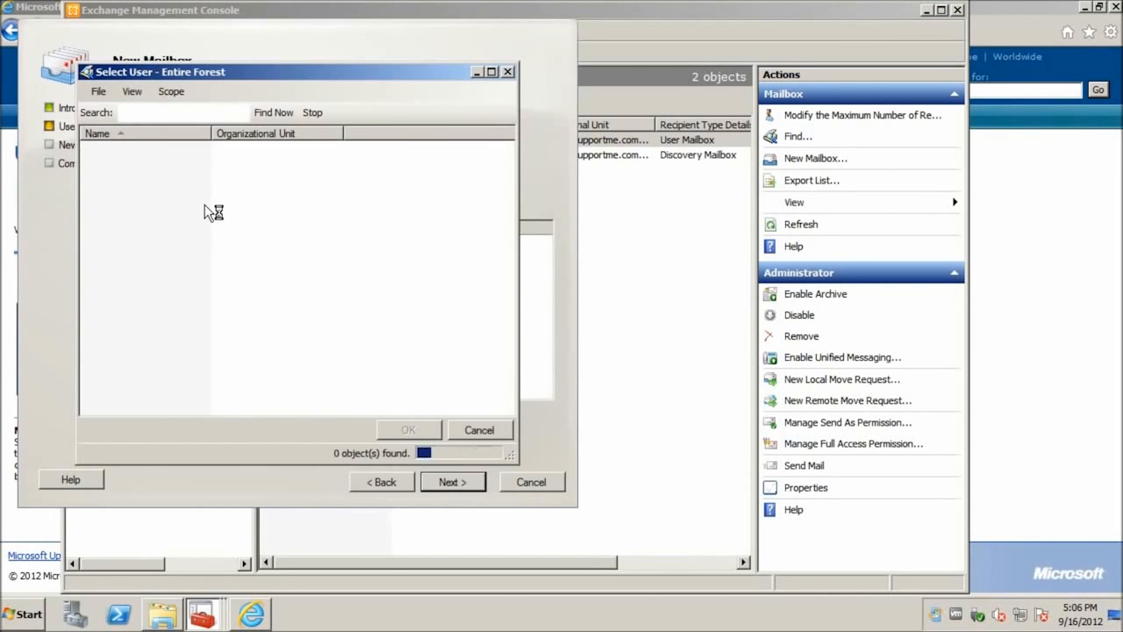
drag(187, 242, 103, 130)
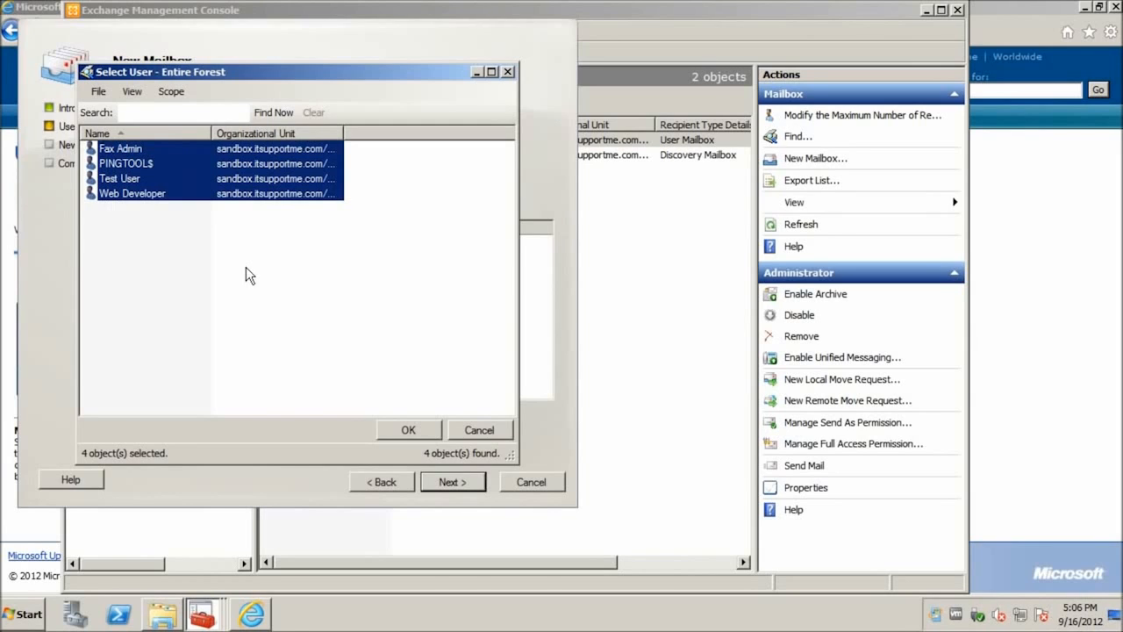
click(478, 430)
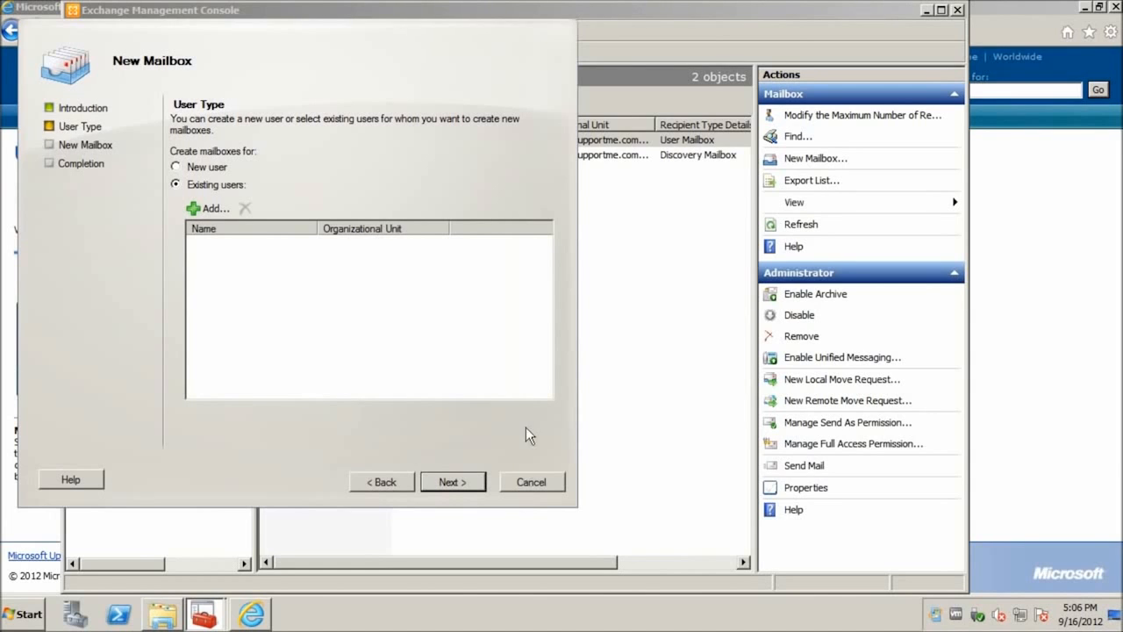
click(227, 167)
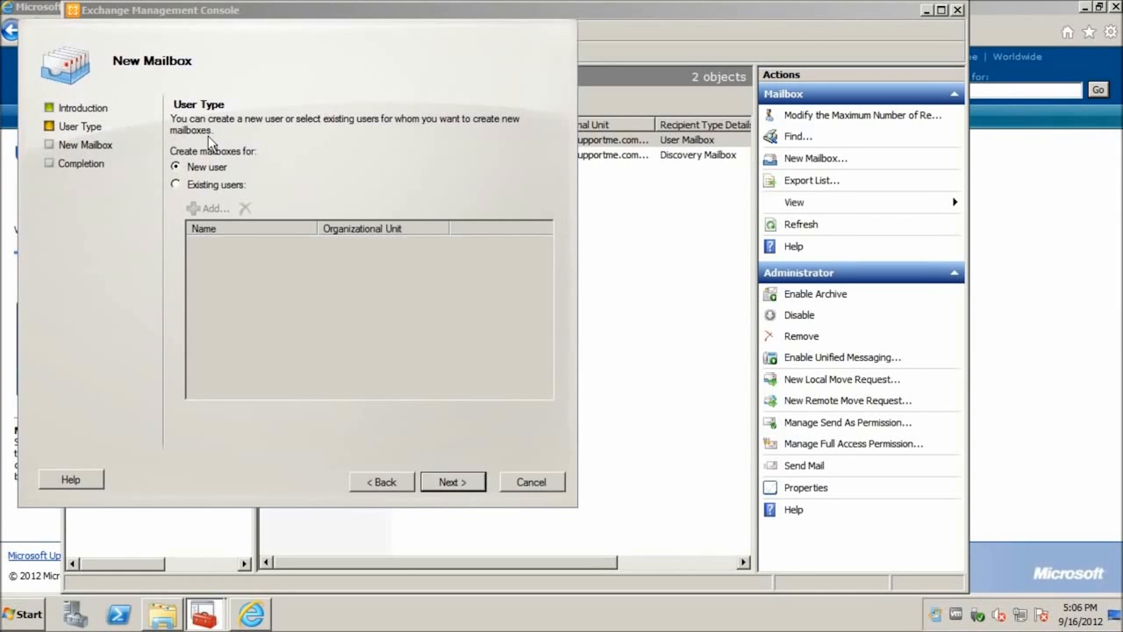
click(201, 186)
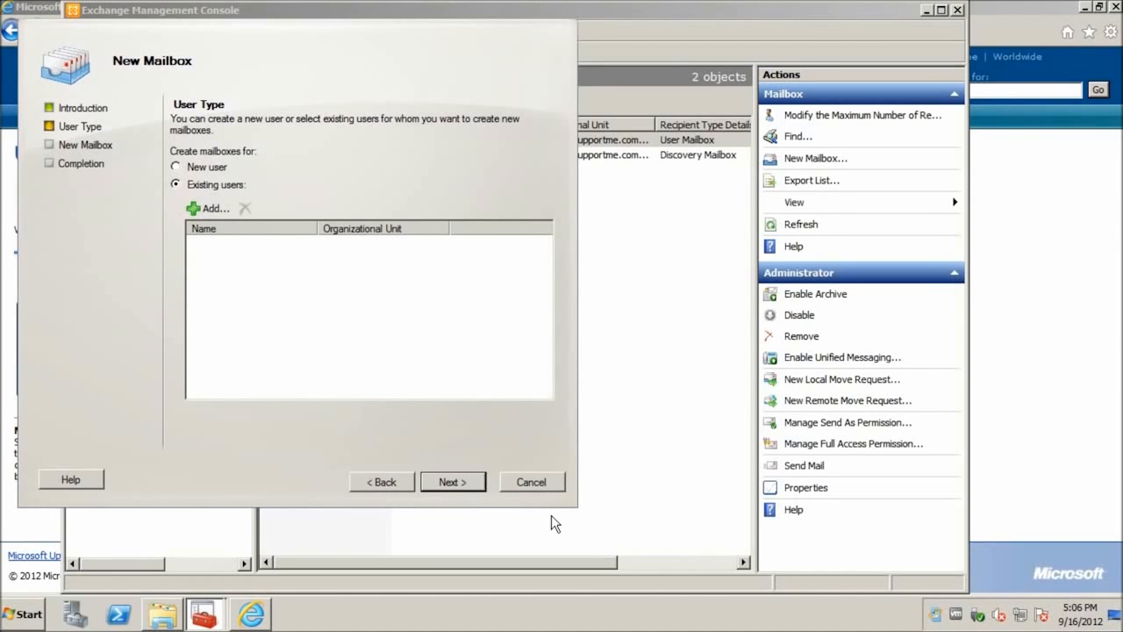
click(544, 480)
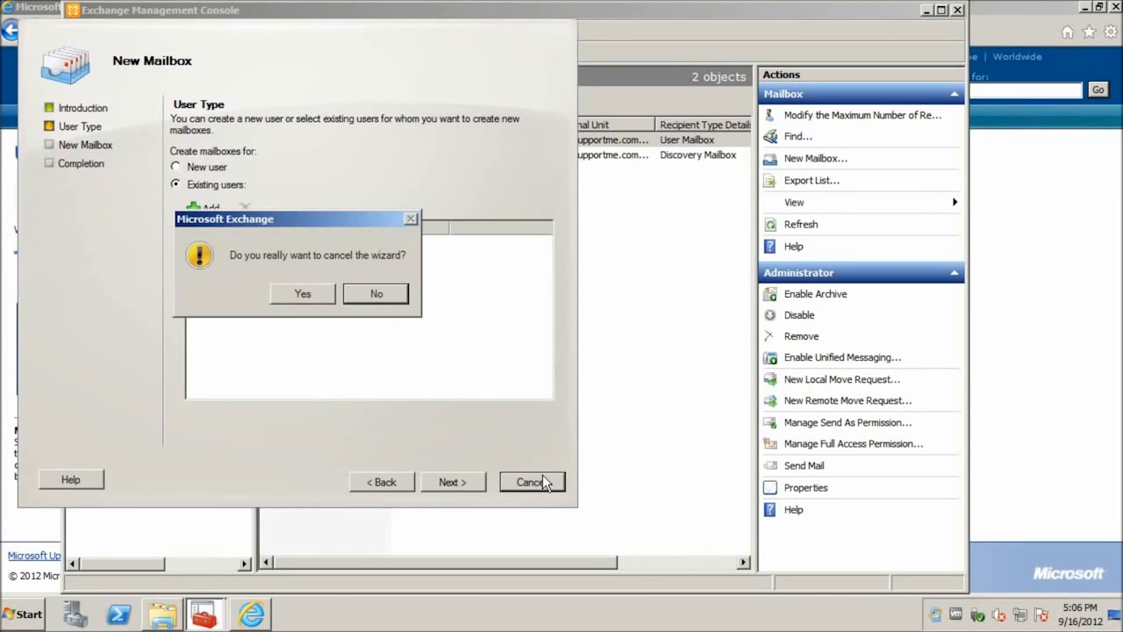
click(300, 295)
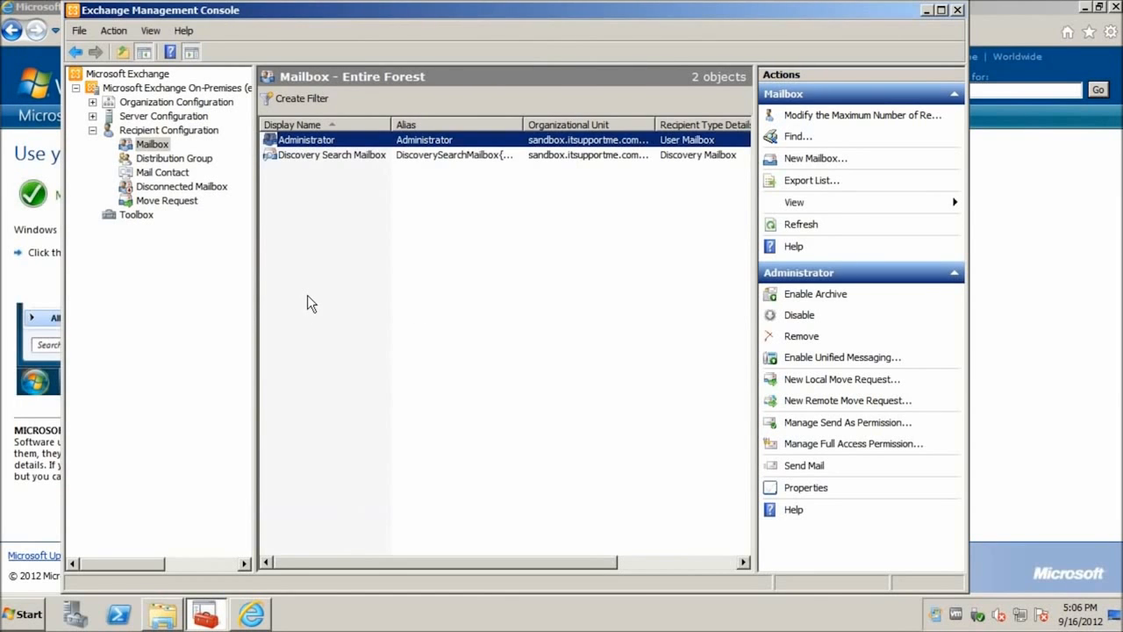
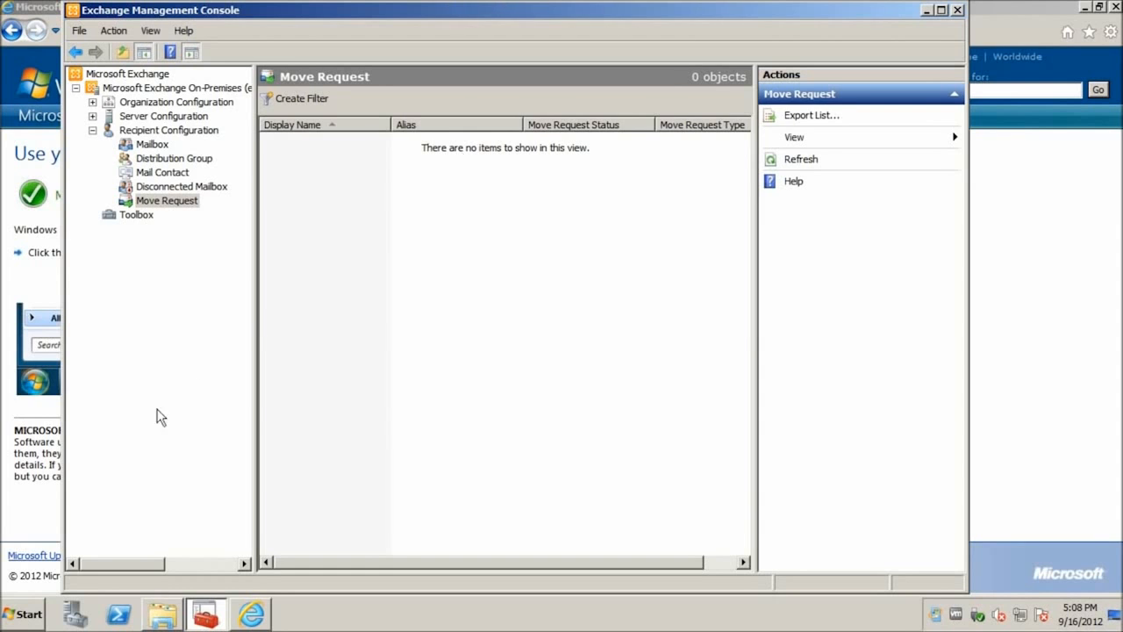
- Switch to Internet Information Services (IIS) Manager and view the EXCHANGE server's certificates
click(22, 613)
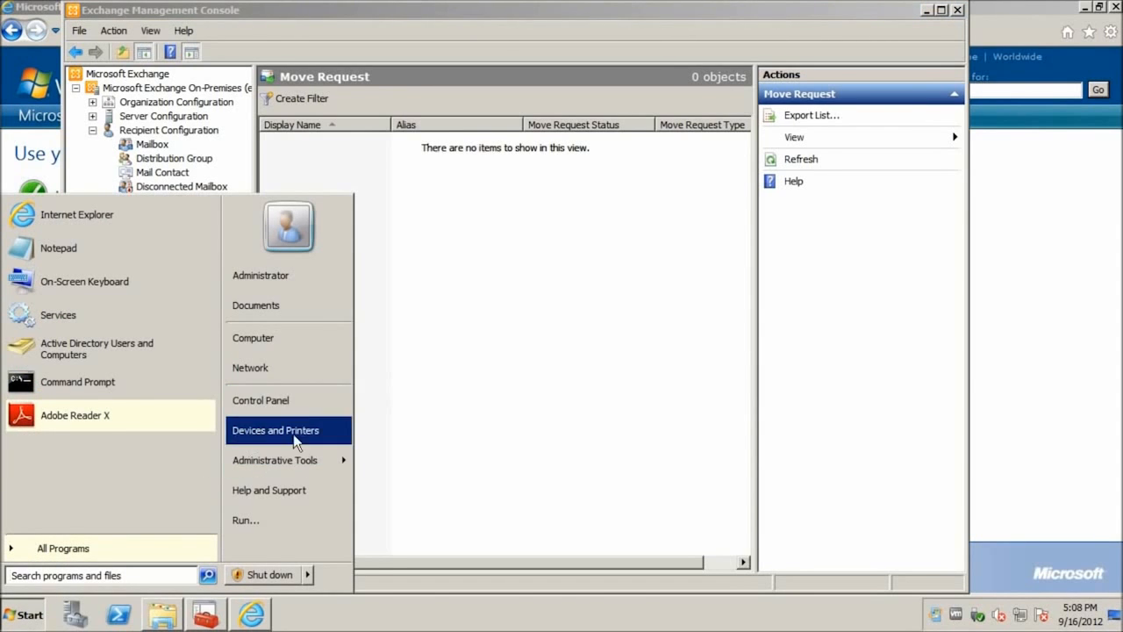
mouse_move(283, 472)
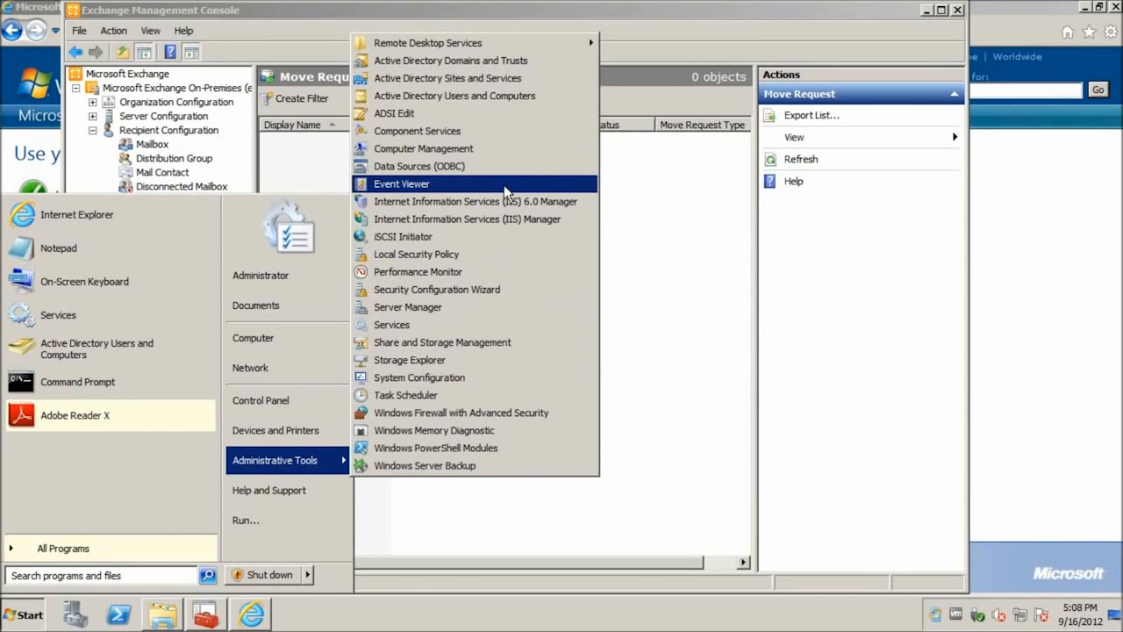
click(455, 222)
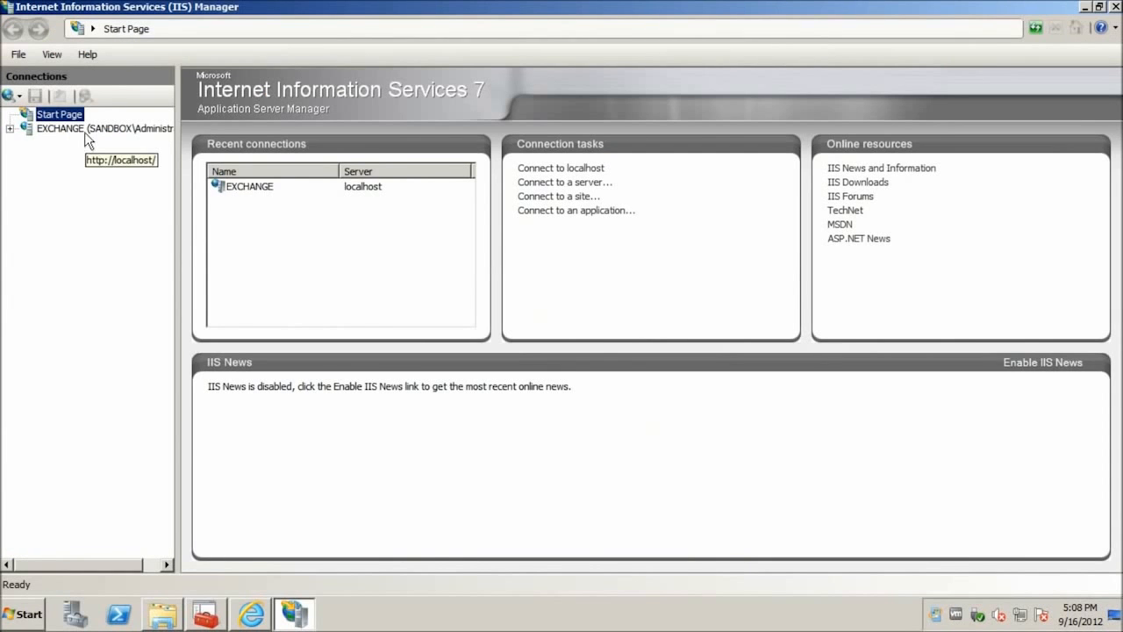
click(84, 129)
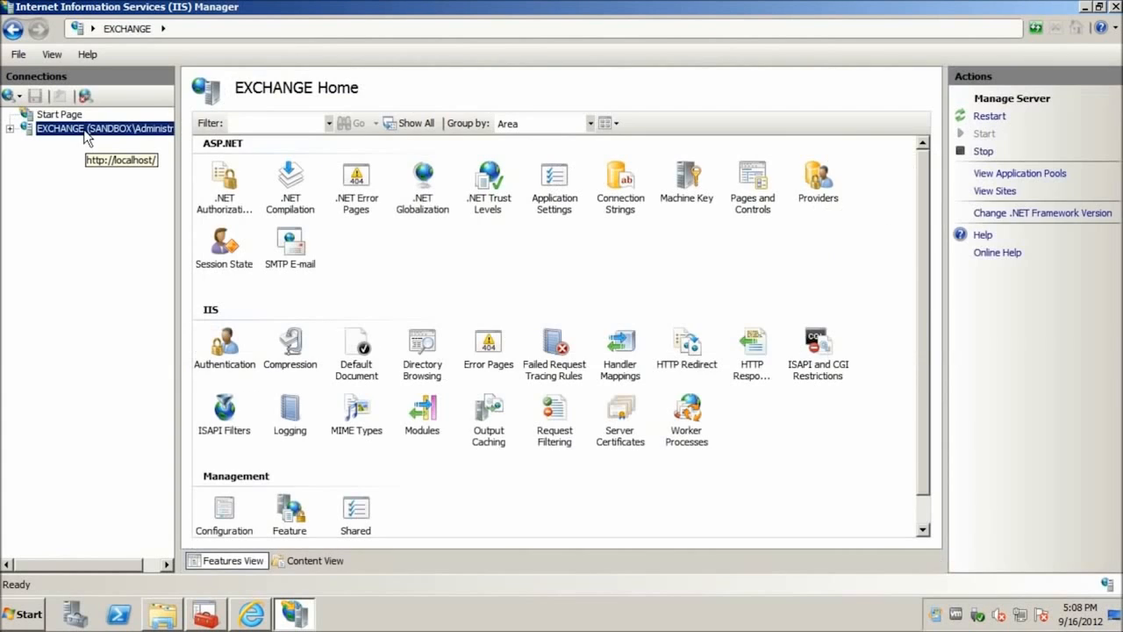
double_click(620, 436)
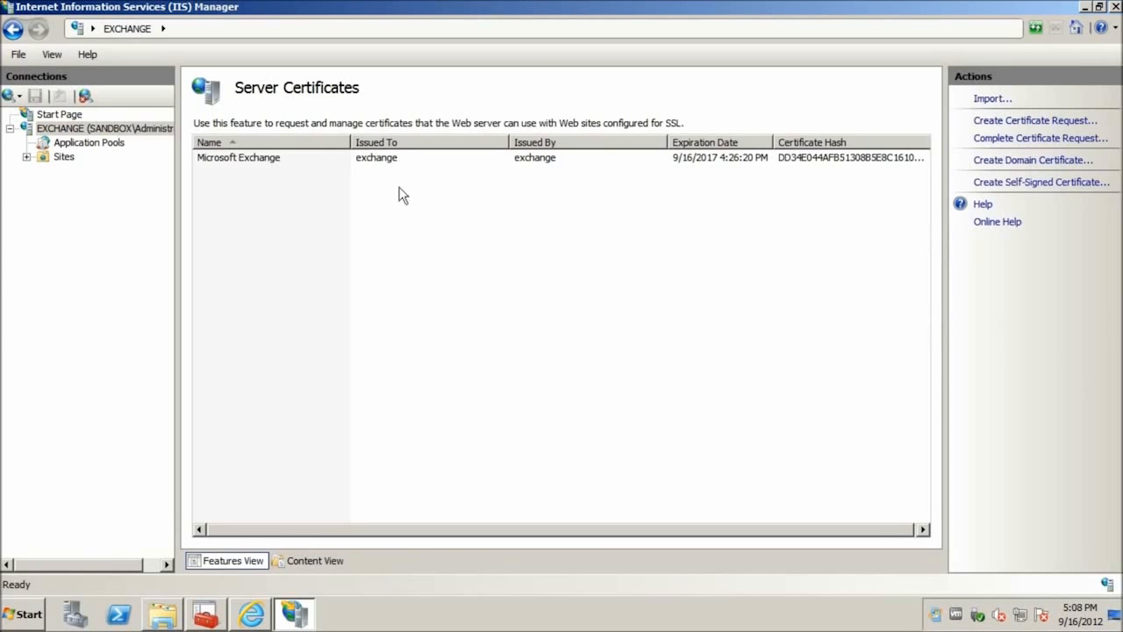
- Browse the Default Web Site over HTTPS on port 443, continuing past the certificate warning
click(26, 157)
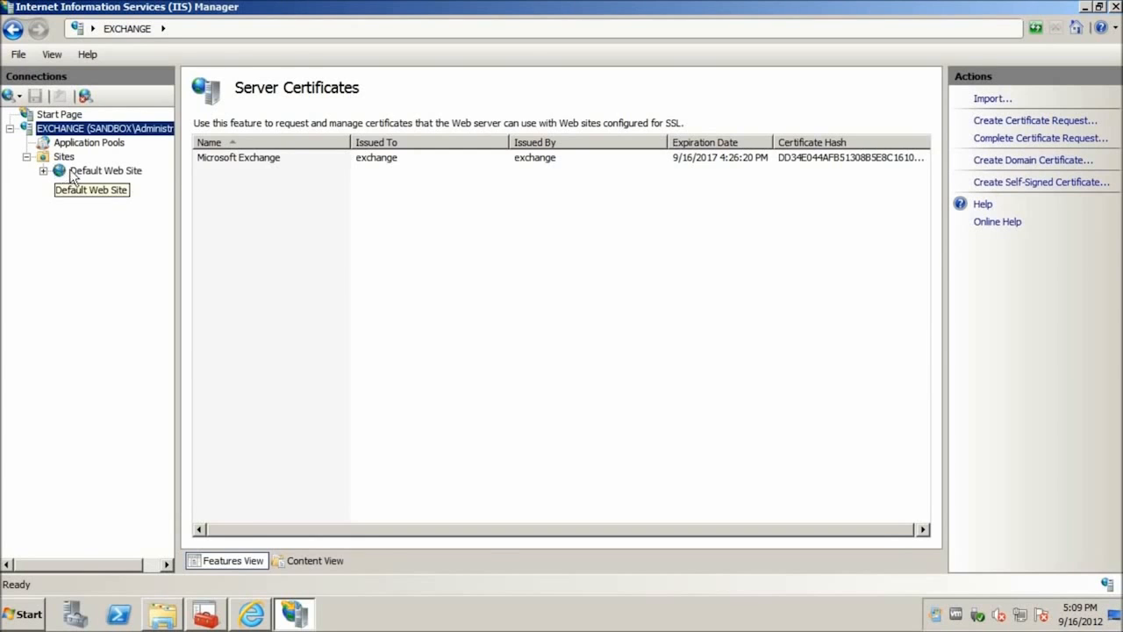
click(47, 172)
click(43, 171)
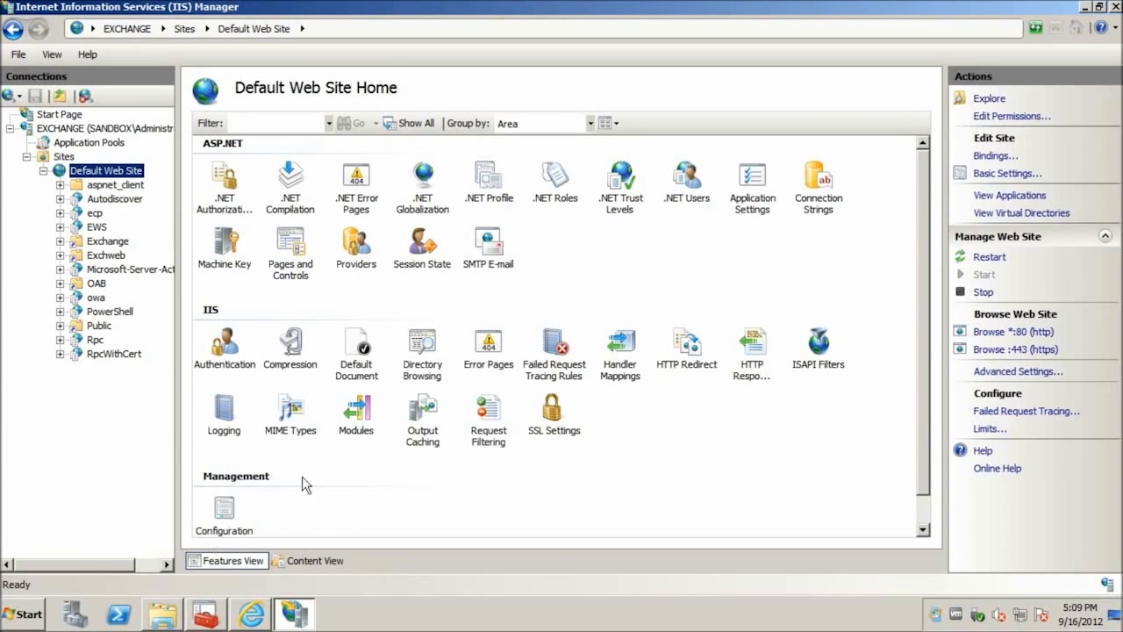
click(994, 352)
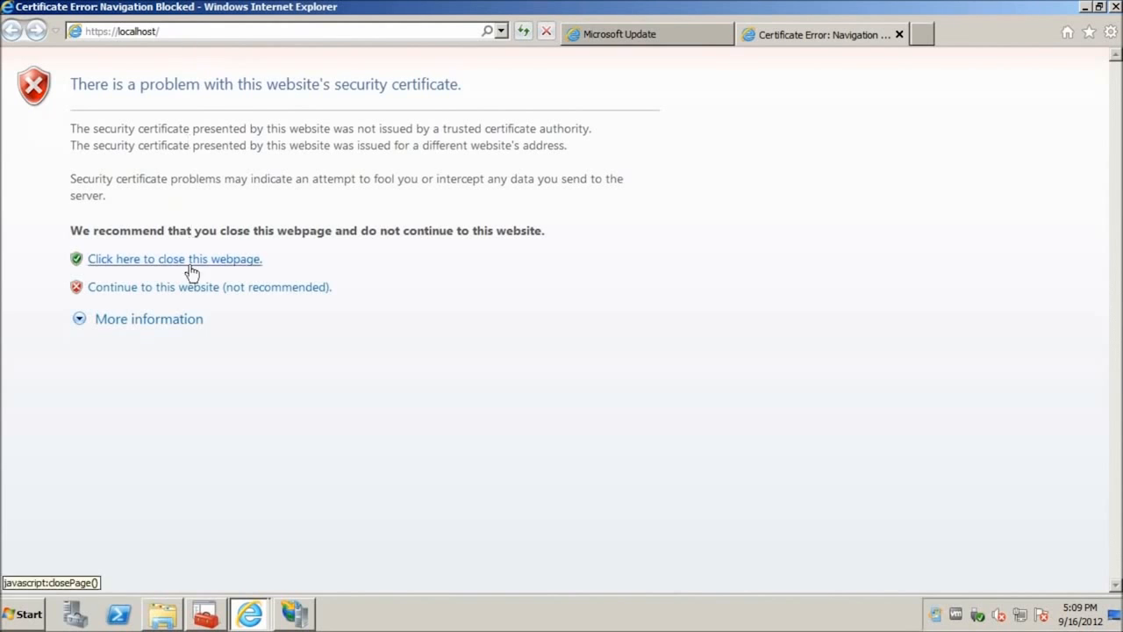
click(190, 286)
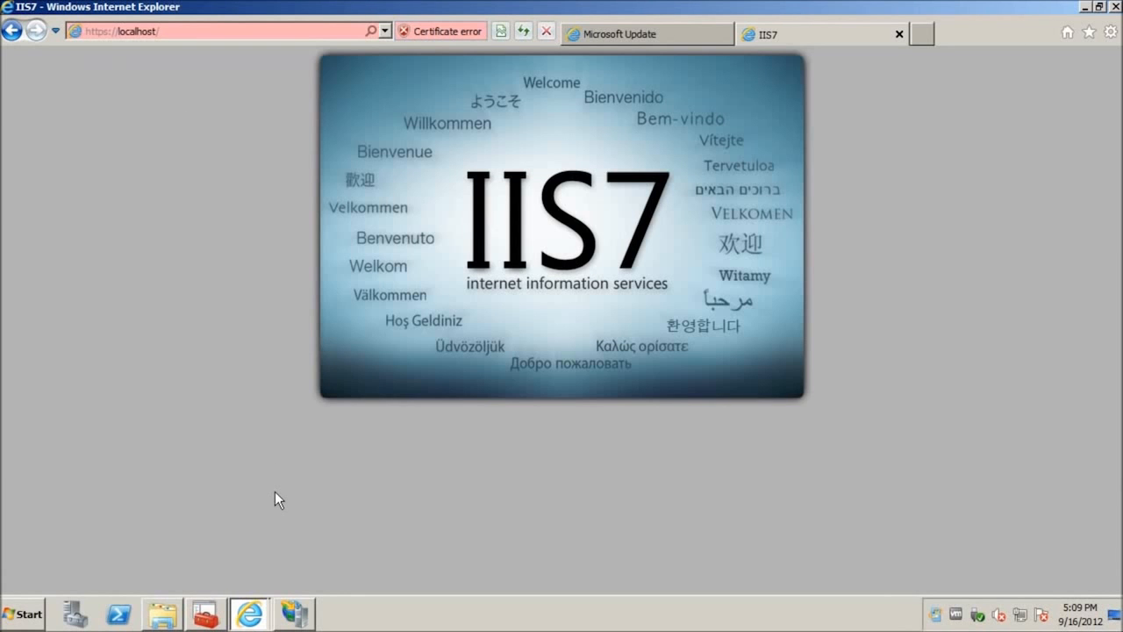
- In IIS Manager, redirect the Default Web Site to ./owa, only for content in this directory, with status code Permanent (301), and apply
click(296, 613)
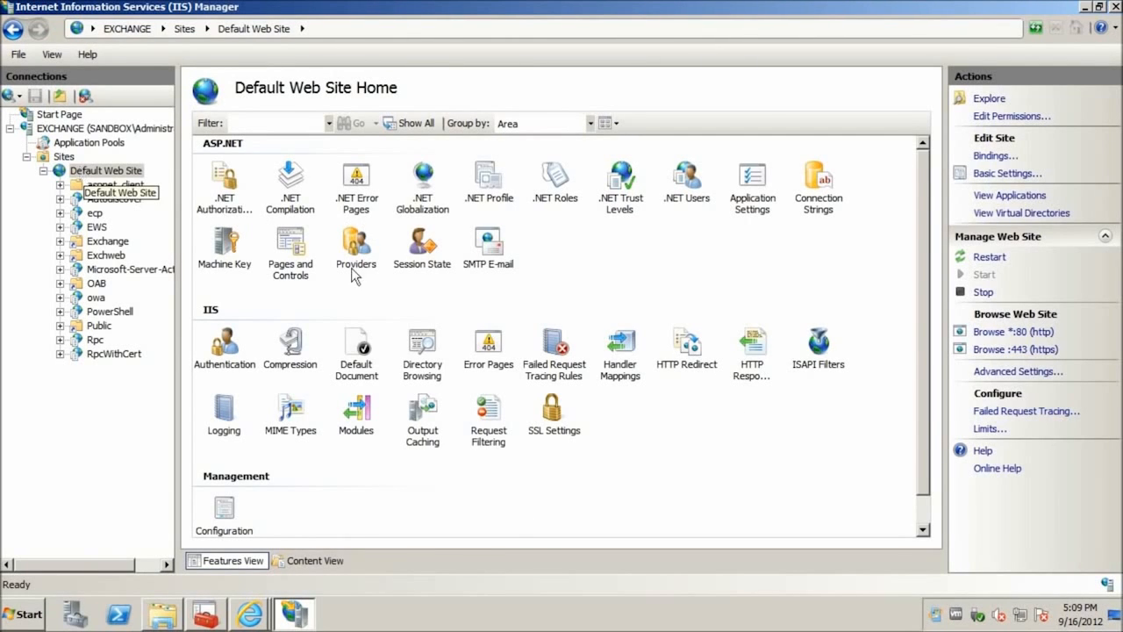
double_click(699, 342)
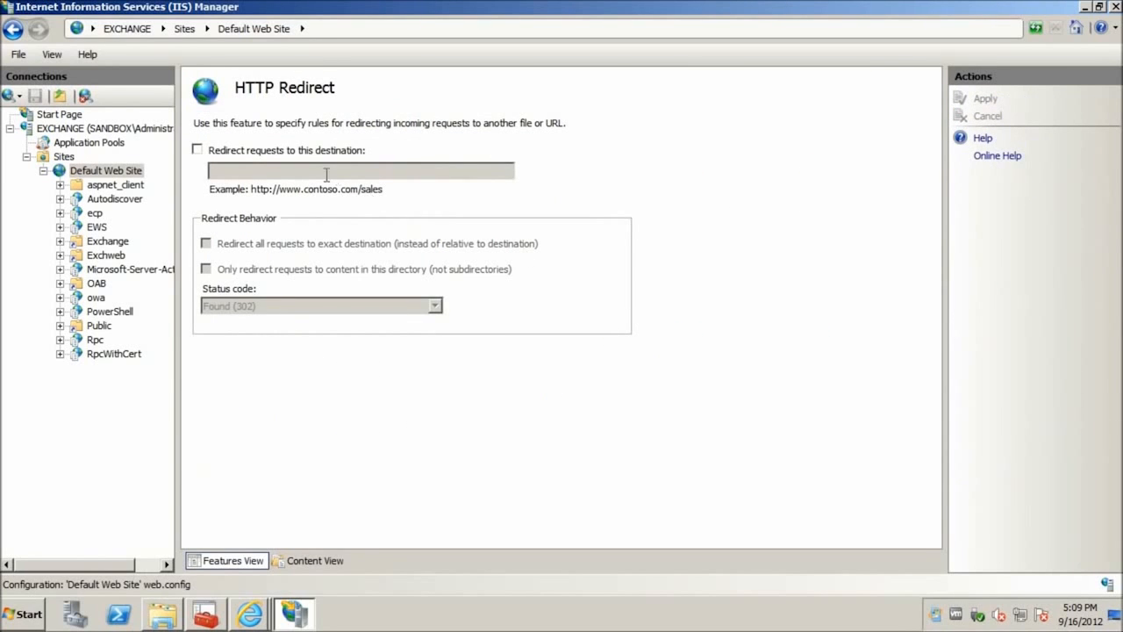
click(228, 153)
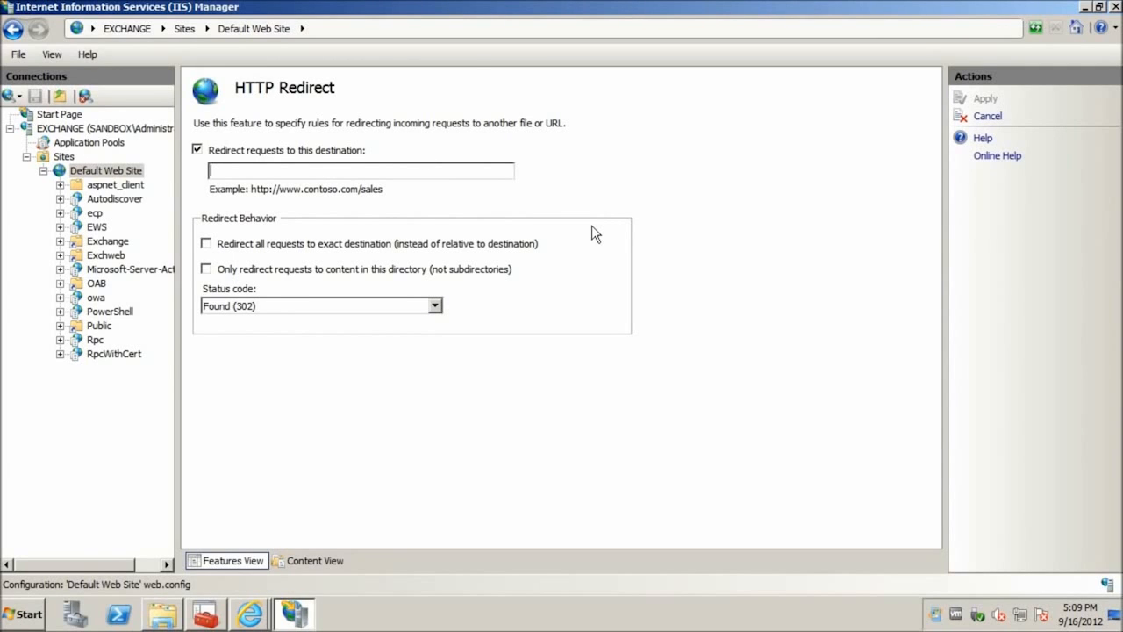
text(/)
text(owa)
click(292, 270)
click(393, 305)
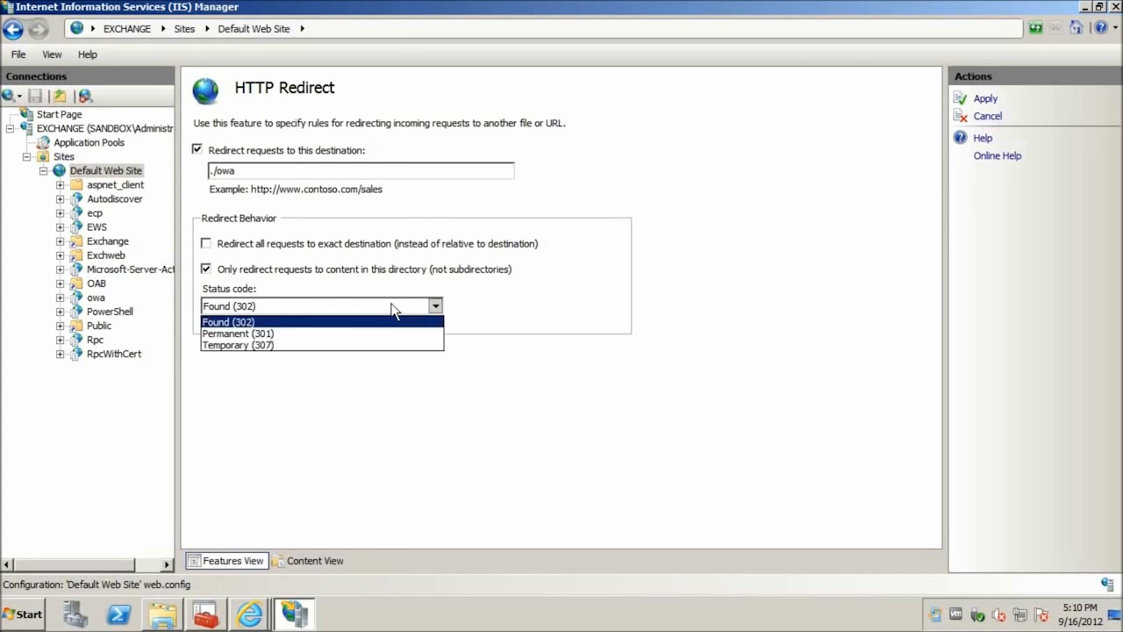
click(264, 335)
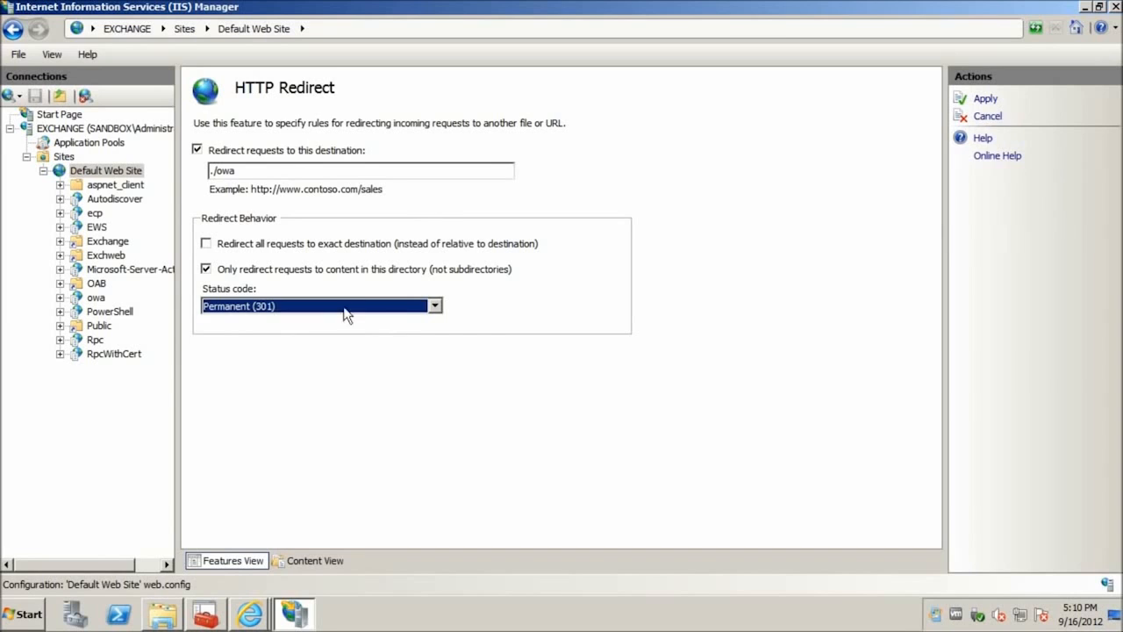
click(987, 102)
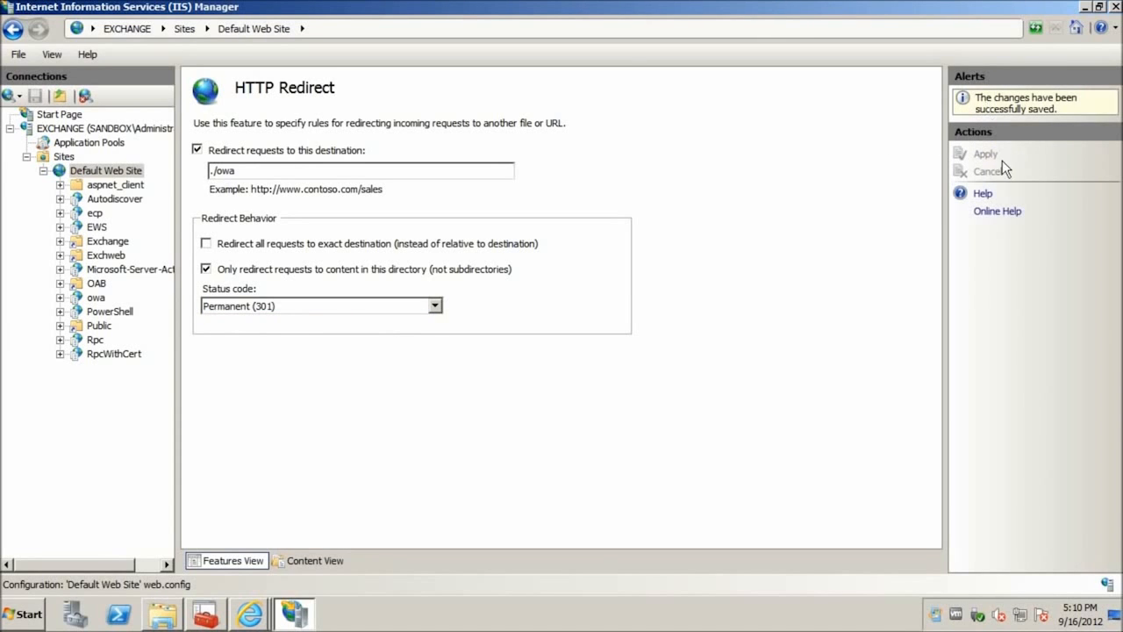
click(249, 614)
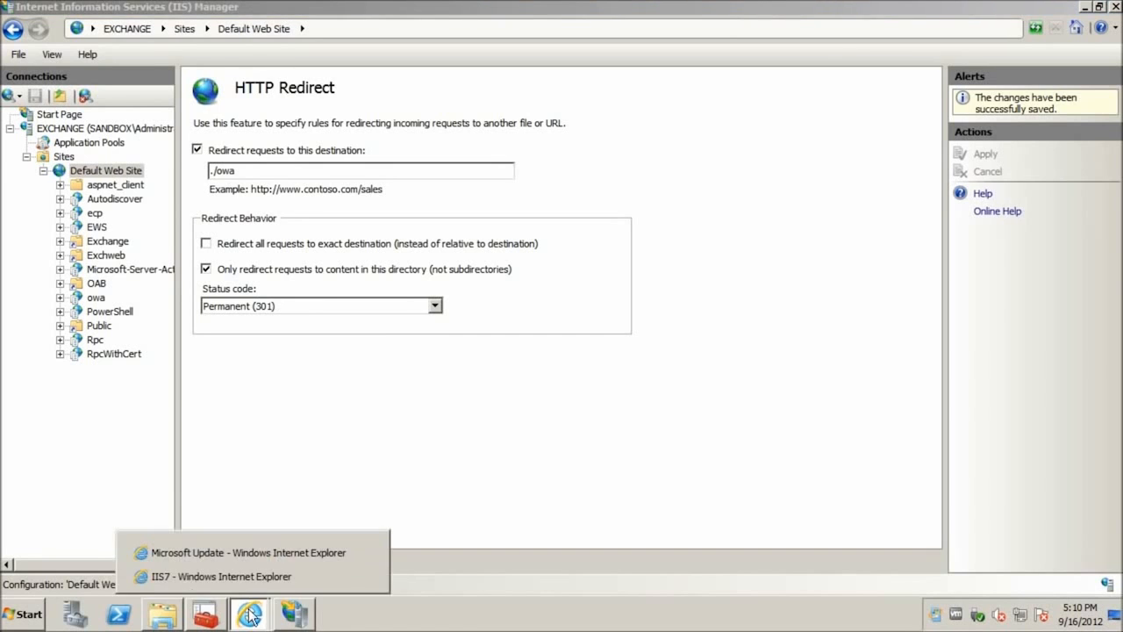
click(304, 575)
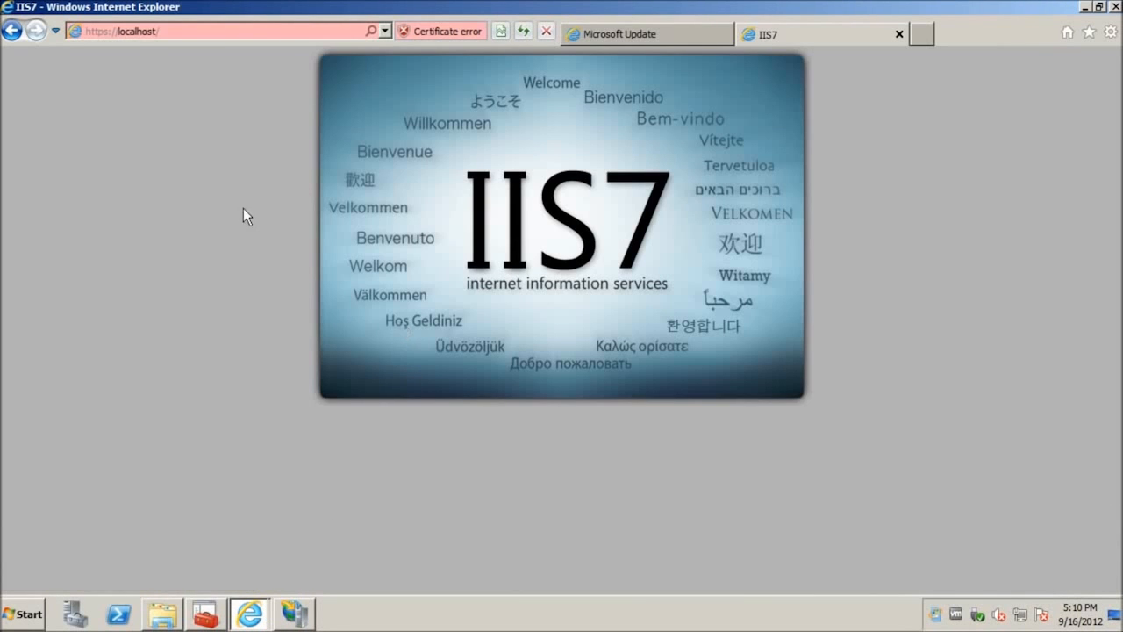
key(F5)
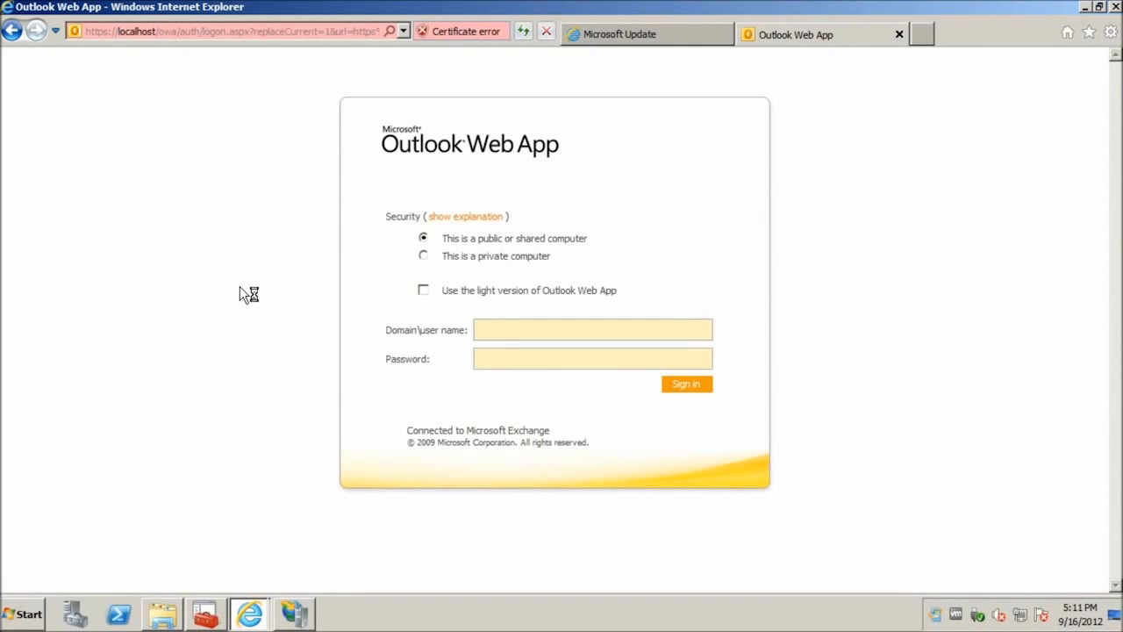
- Sign in to Outlook Web App as sandbox.itsupportme.com\Administrator with the account password and continue to the mailbox
text(sandbox.itsupportme.com)
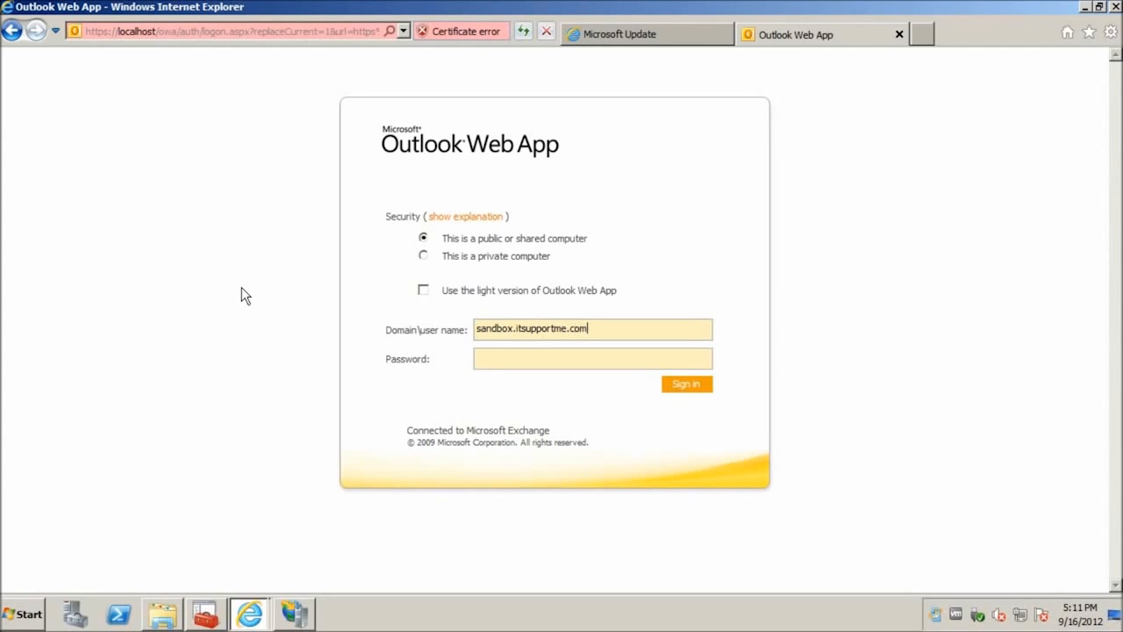
text(\Administrator)
key(Tab)
text(************)
key(Return)
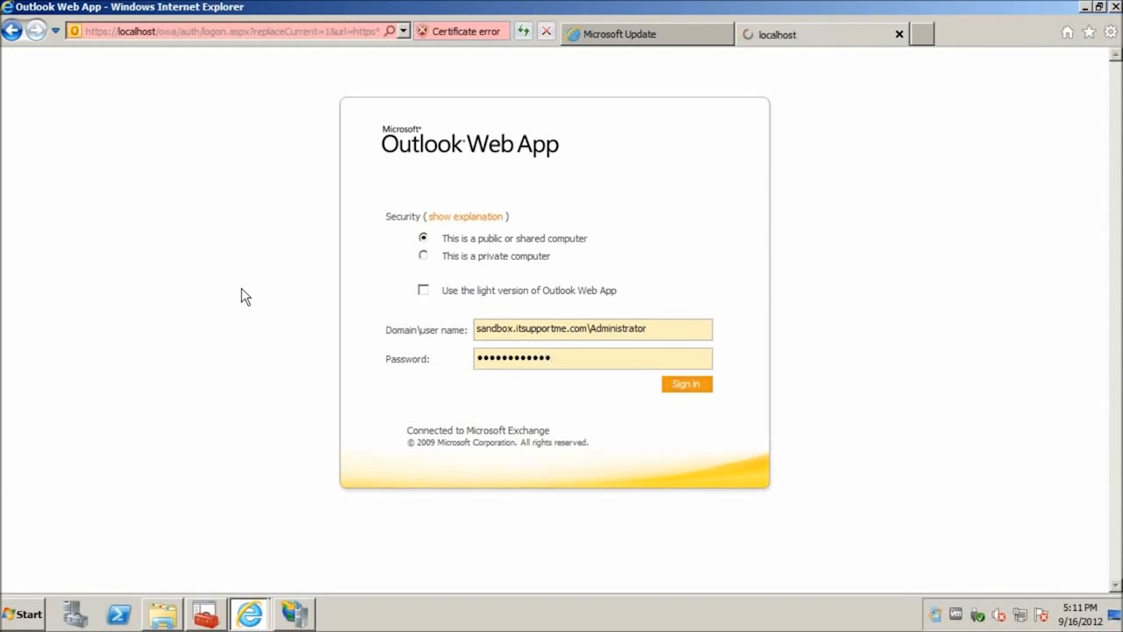
click(708, 450)
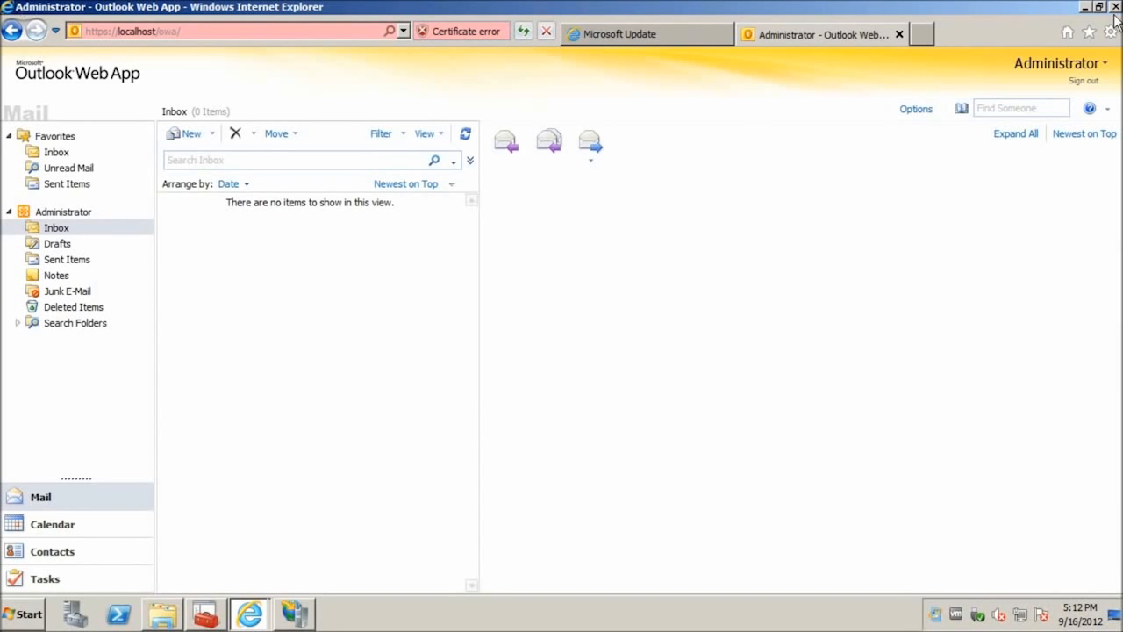
click(122, 33)
click(121, 32)
key(Left)
key(Left)
key(Left)
key(BackSpace)
key(Return)
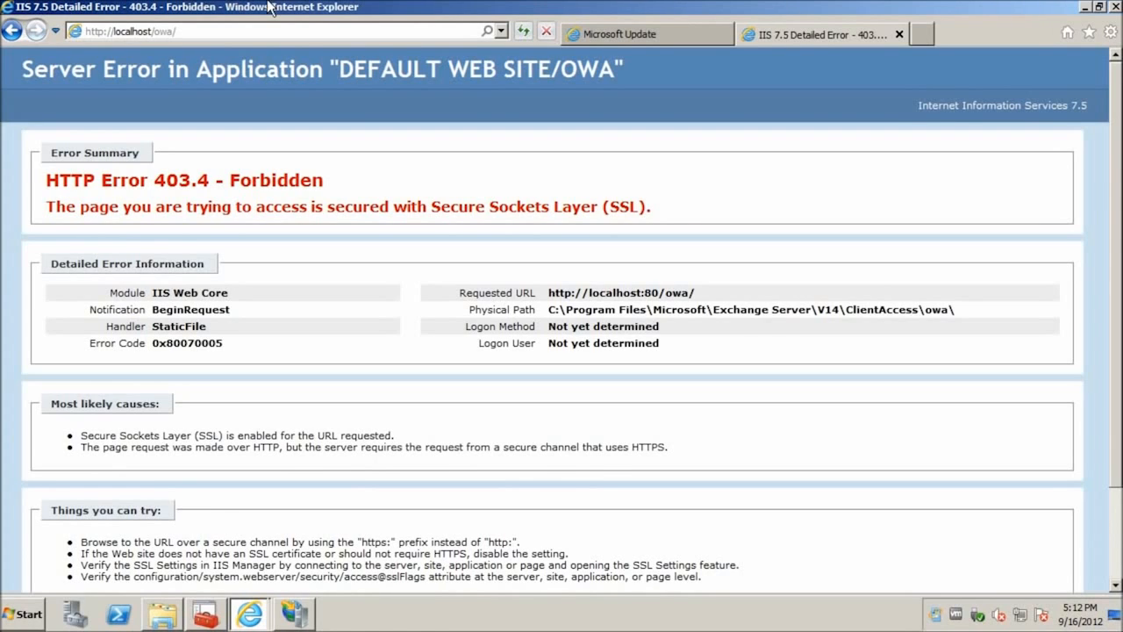
click(1115, 7)
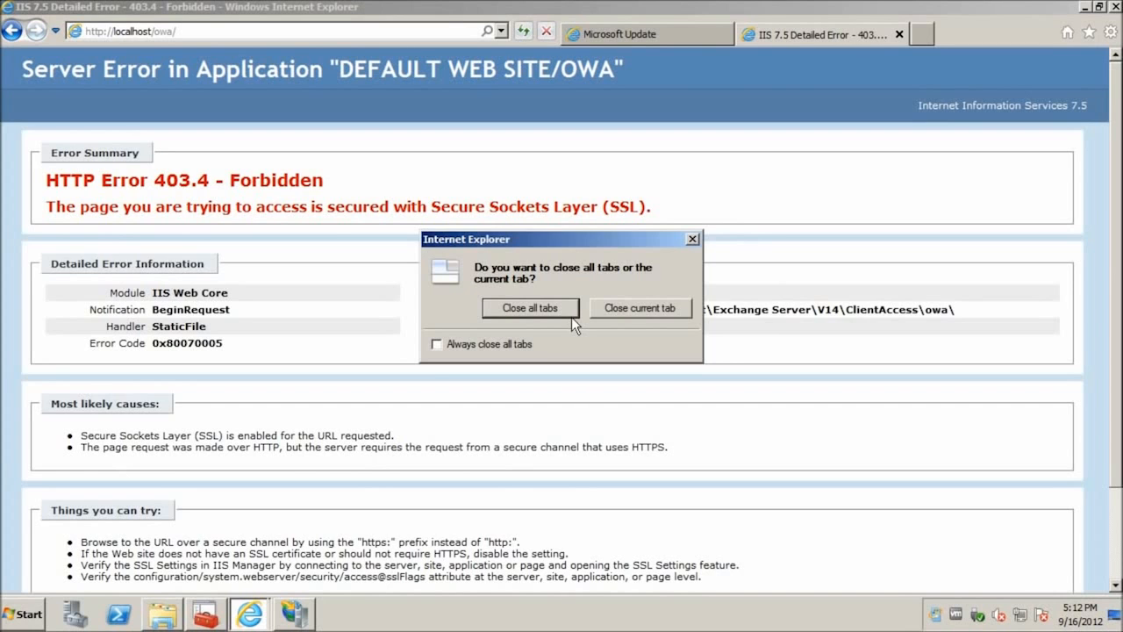
click(560, 310)
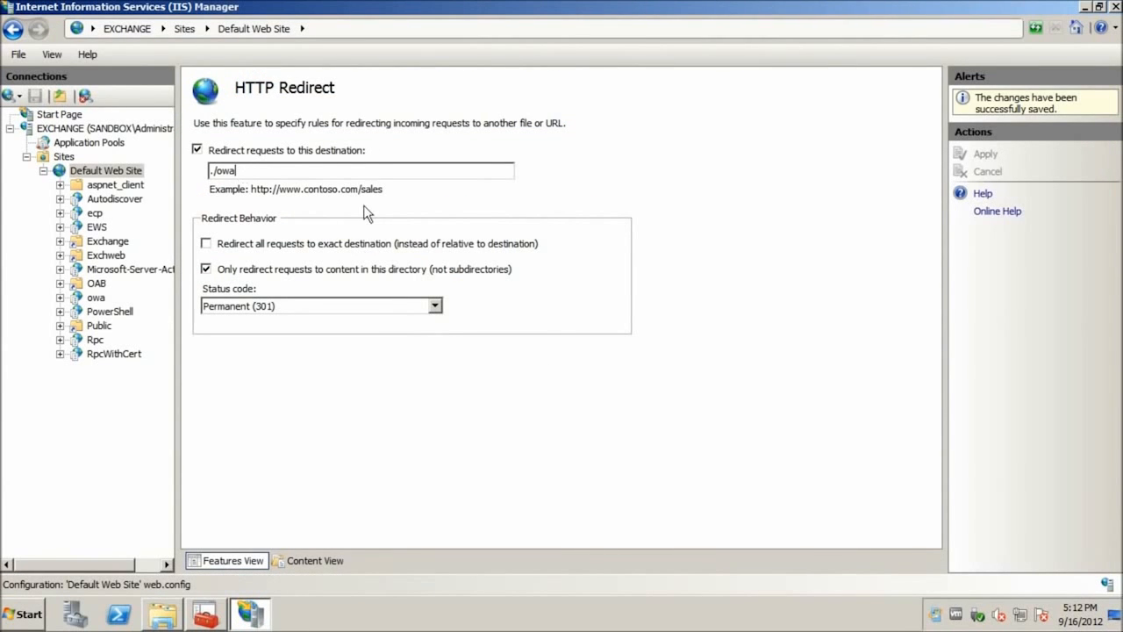
key(Home)
key(Delete)
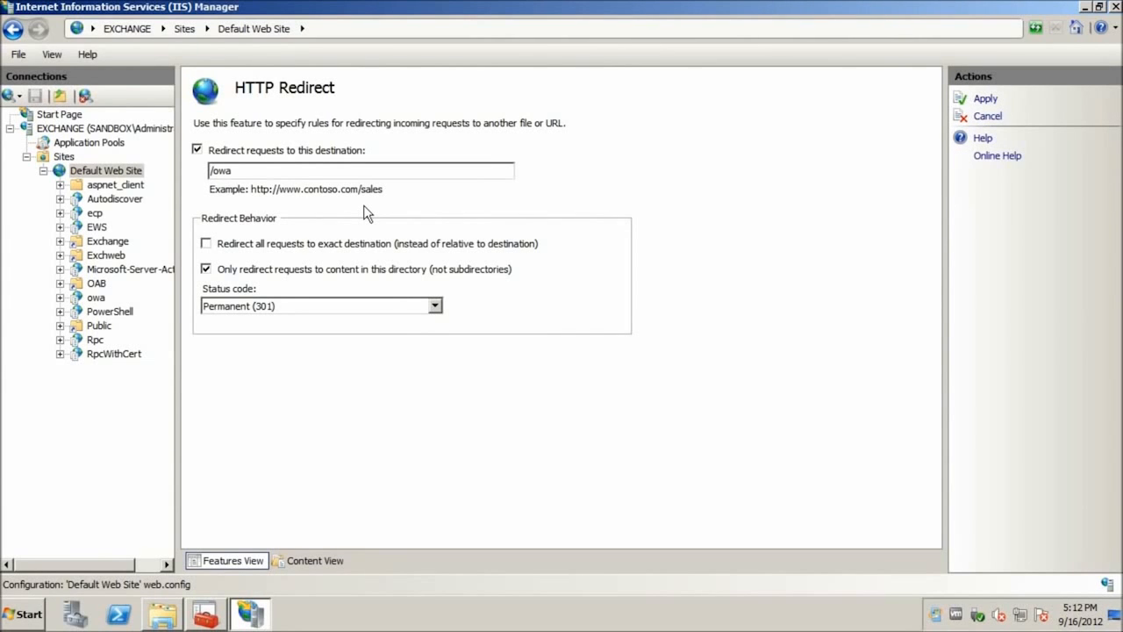
text(h)
text(ttps:)
text(/)
text(/exchange.sand)
text(box.itsu)
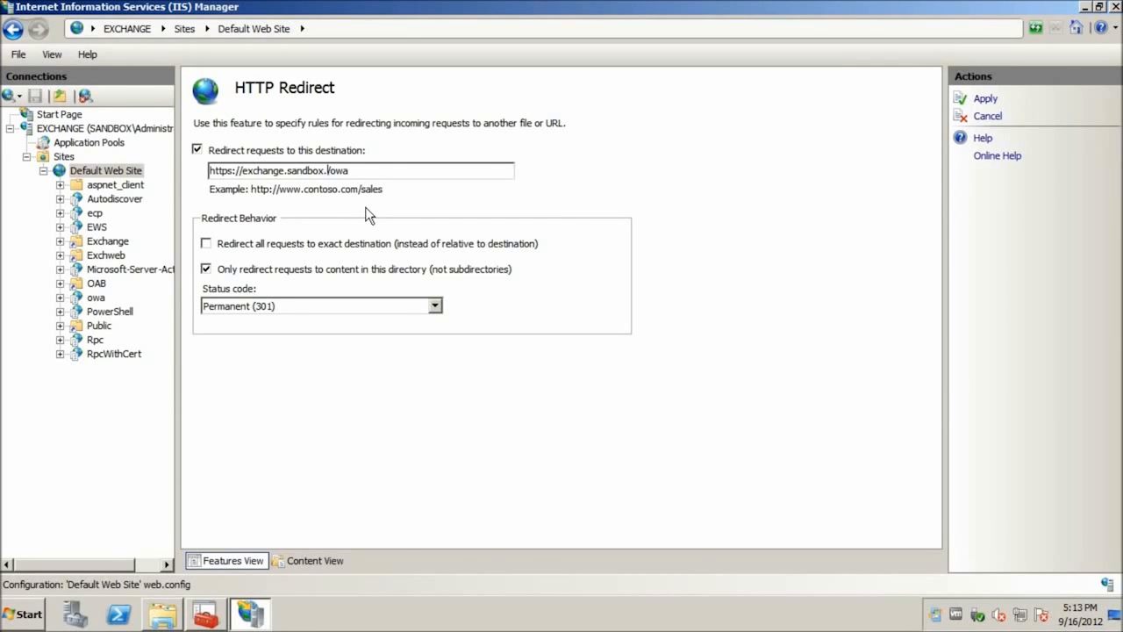
text(pportme.com)
drag(243, 171, 400, 170)
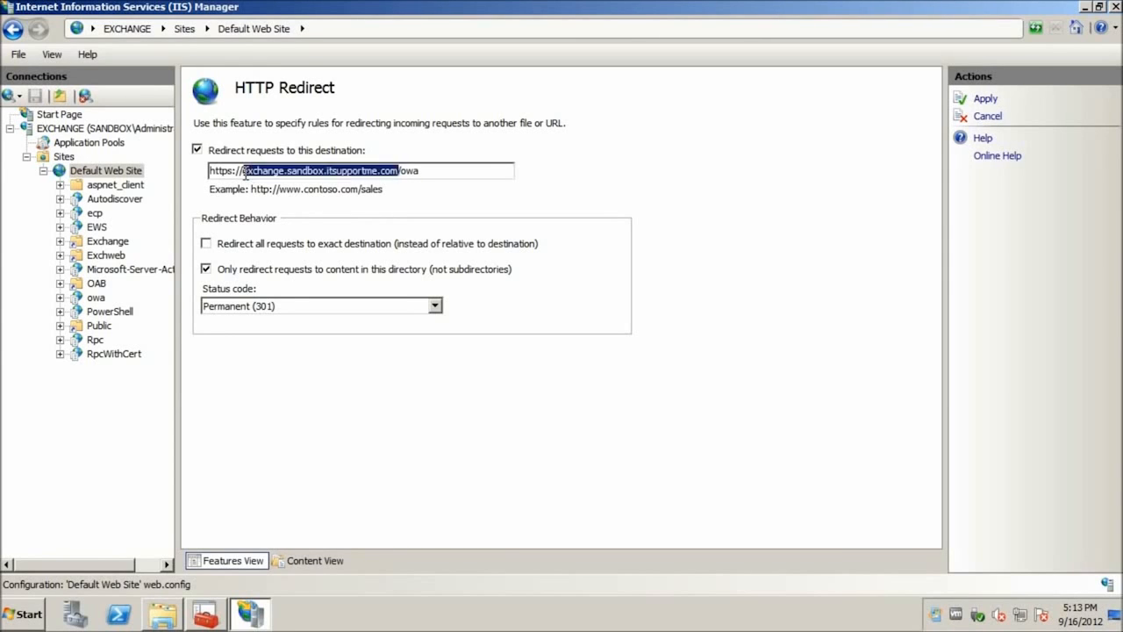
click(588, 267)
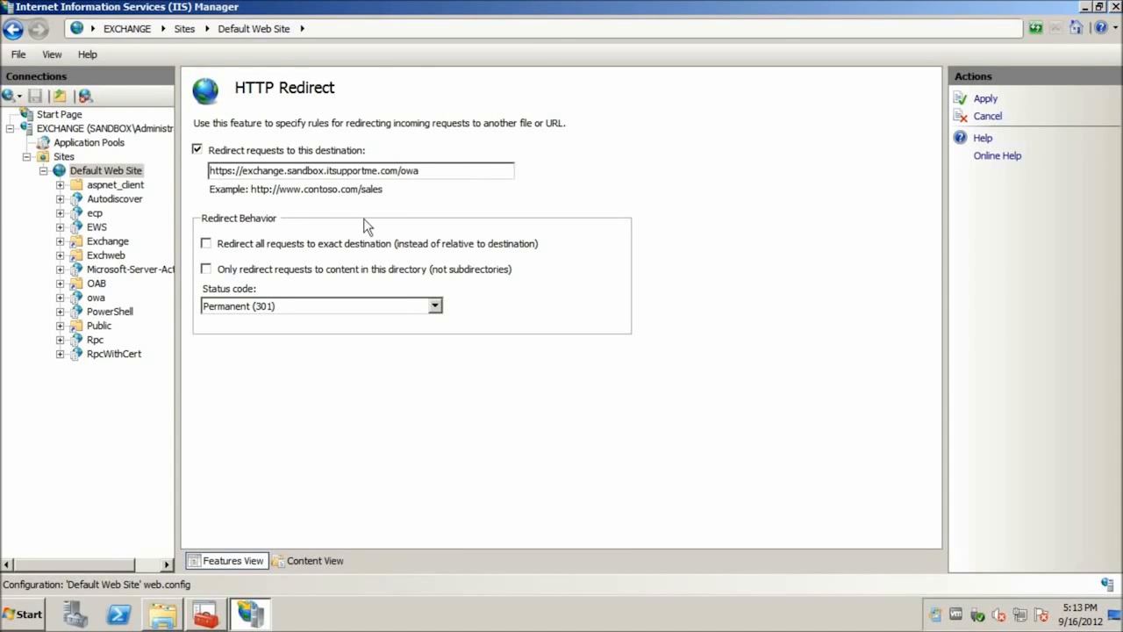
click(251, 275)
click(979, 98)
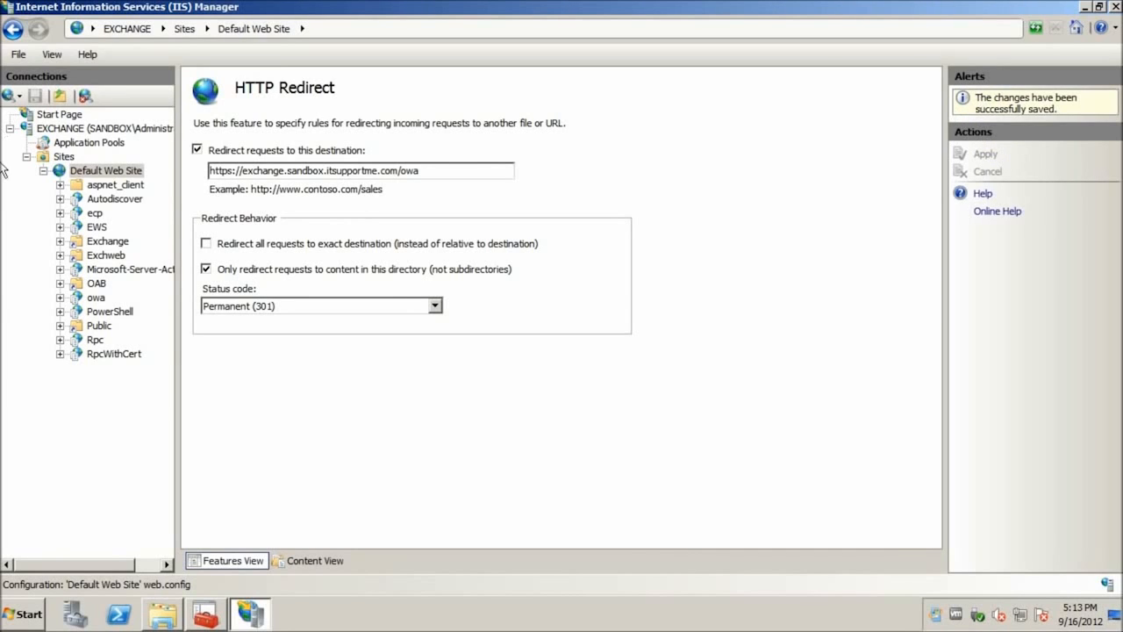
- Turn off Require SSL in the Default Web Site's SSL settings and apply the change
click(119, 171)
double_click(572, 423)
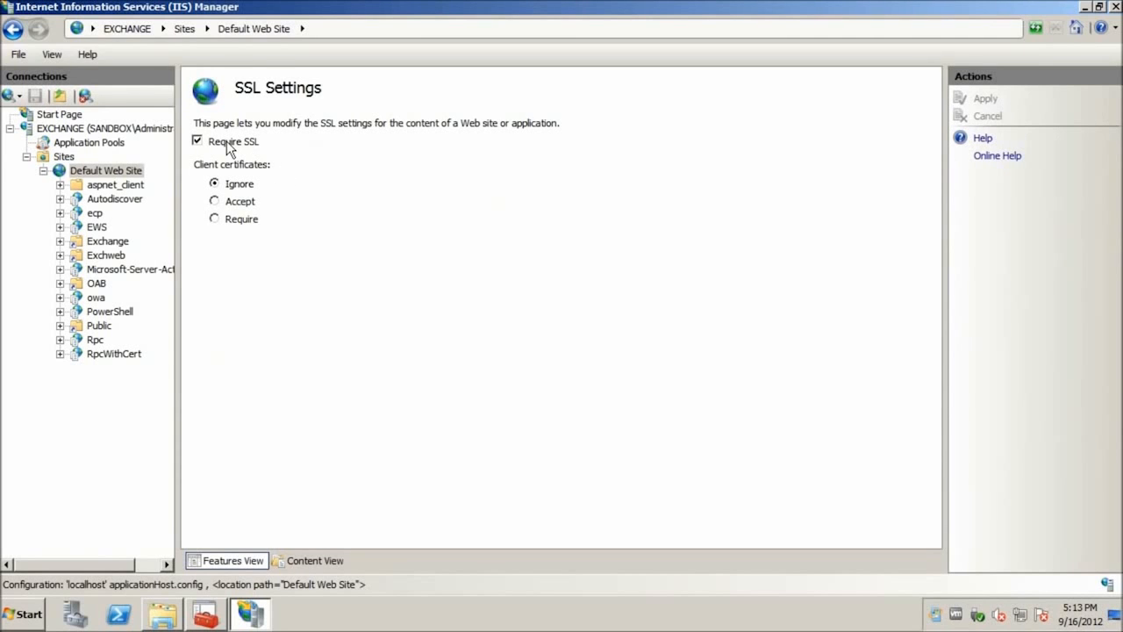
click(226, 143)
click(986, 100)
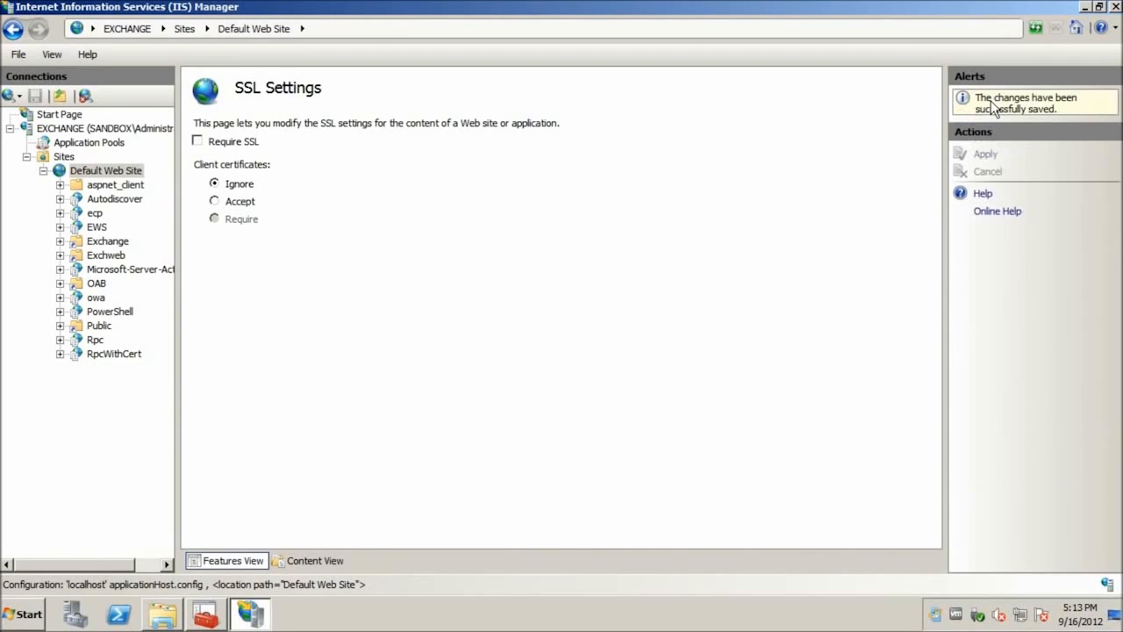
- Browse the Default Web Site over HTTP on port 80 to test the redirect to Outlook Web App
click(32, 622)
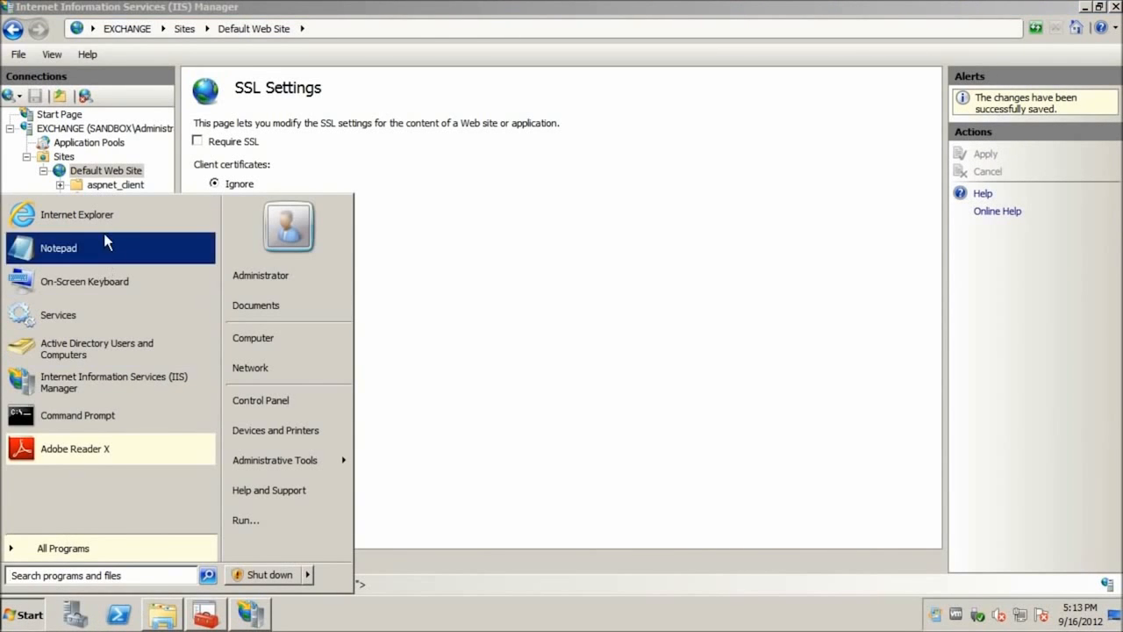
click(604, 226)
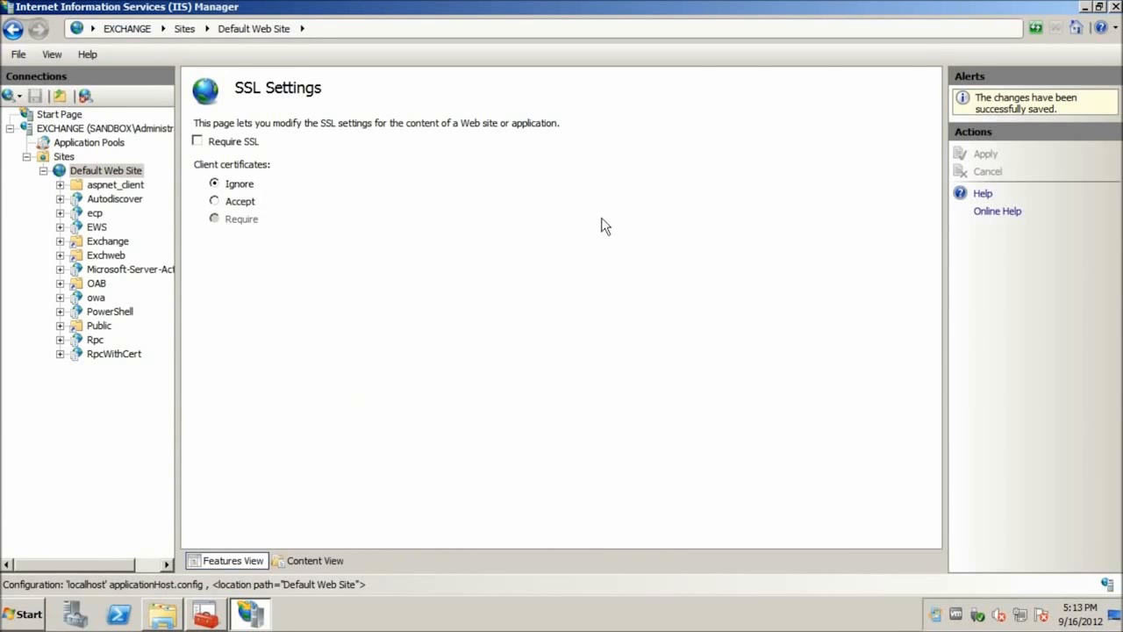
click(101, 171)
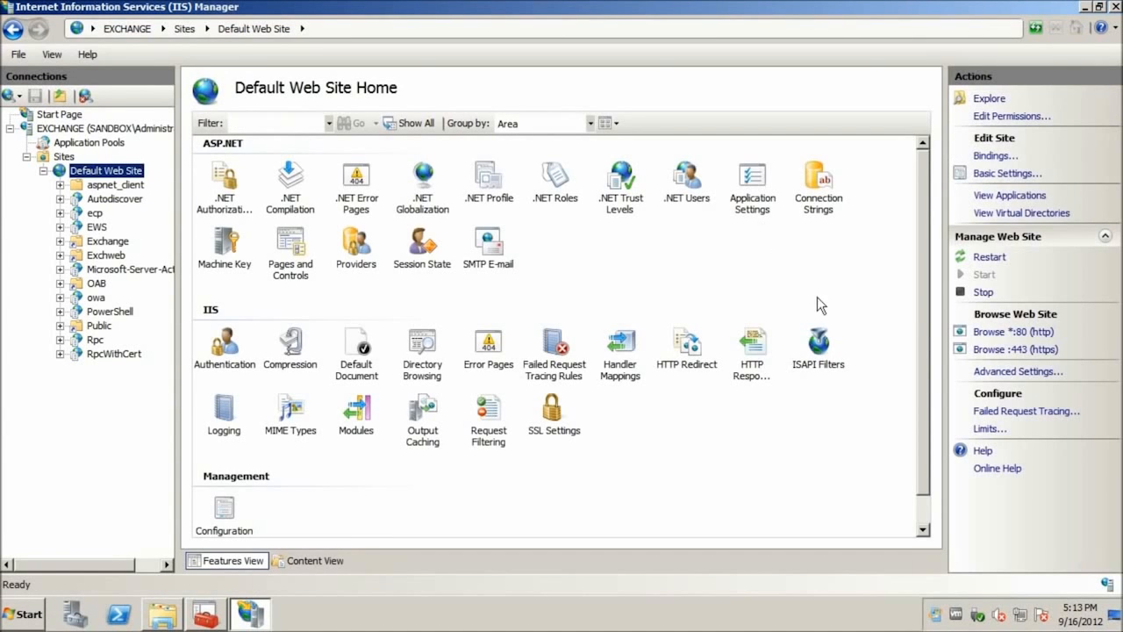
click(991, 332)
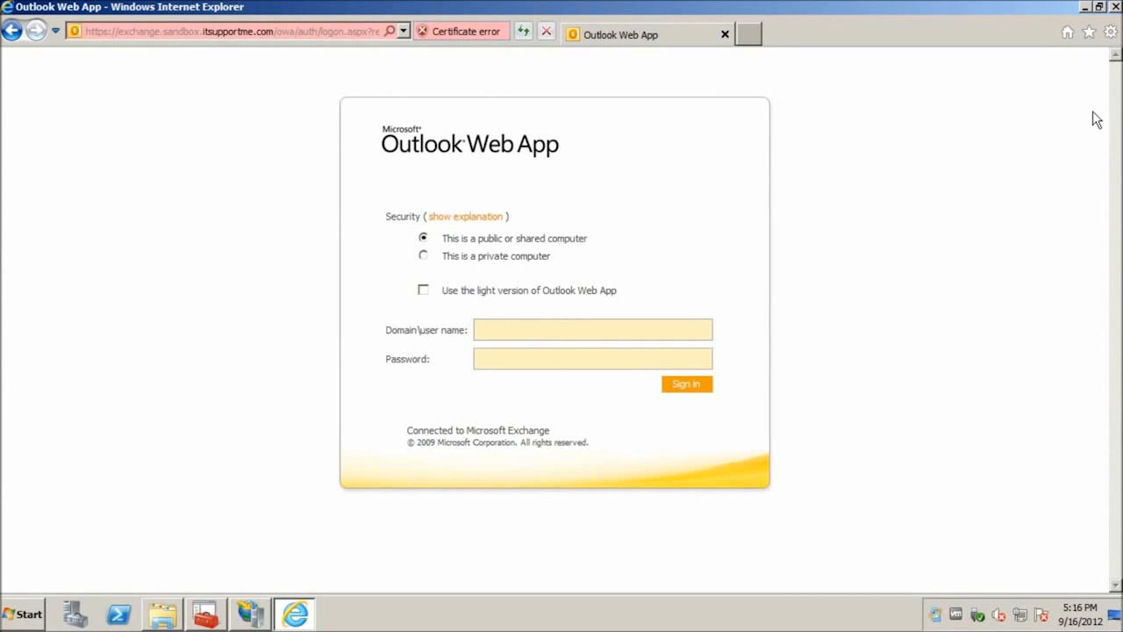
- Close Internet Explorer, IIS Manager, the Exchange Management Console and the Computer window
click(1115, 7)
click(1115, 7)
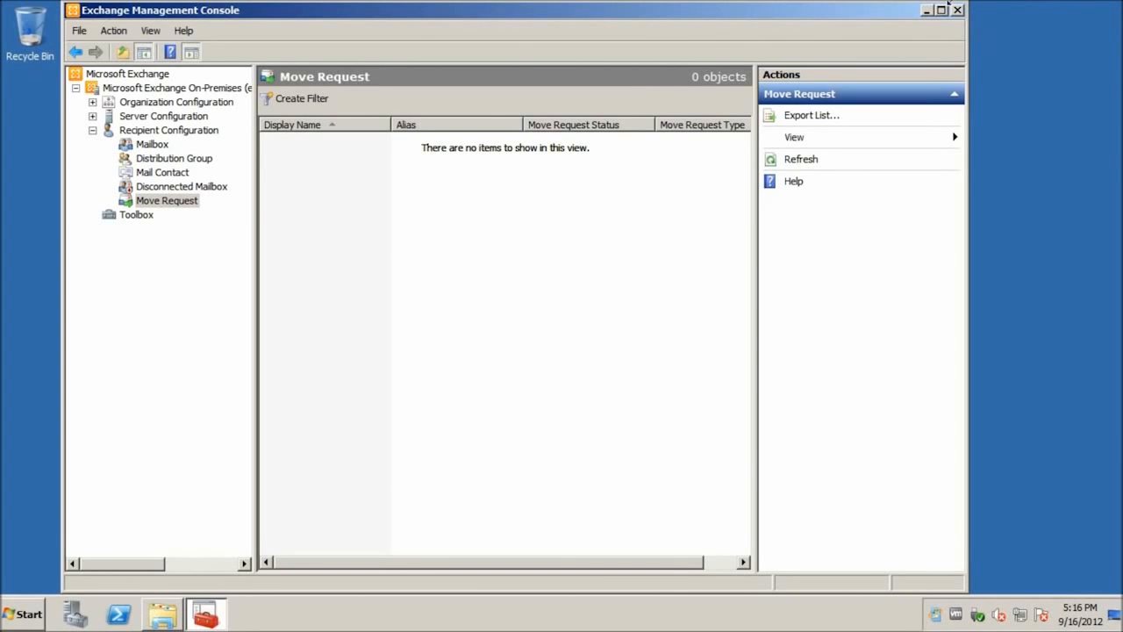
click(960, 12)
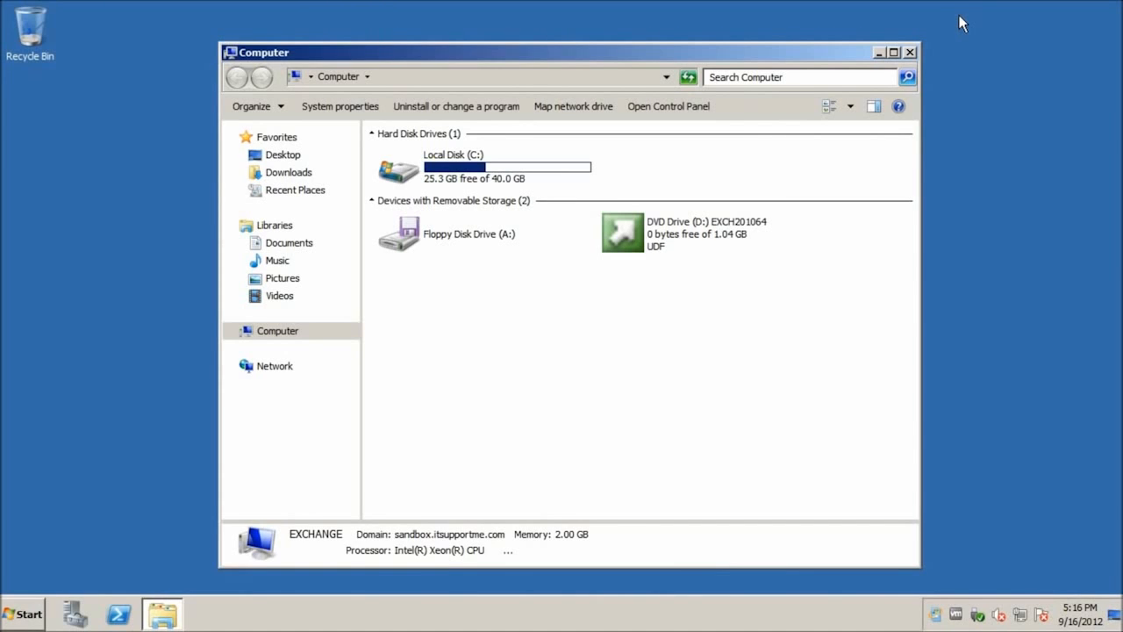
click(911, 53)
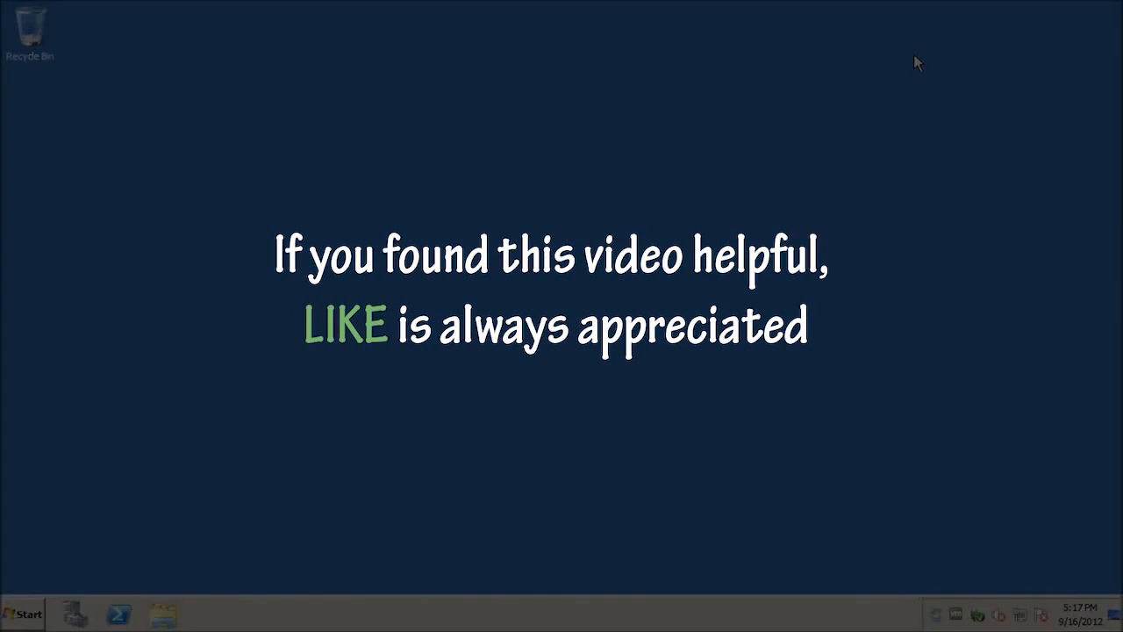